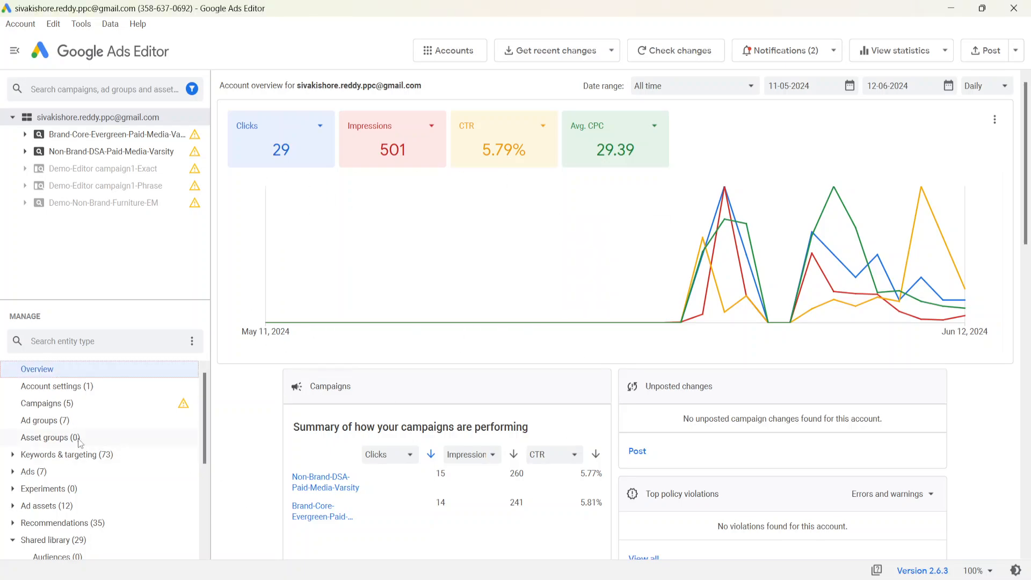
# Step: Download recent changes with more data for all campaigns and all item types
pyautogui.click(558, 54)
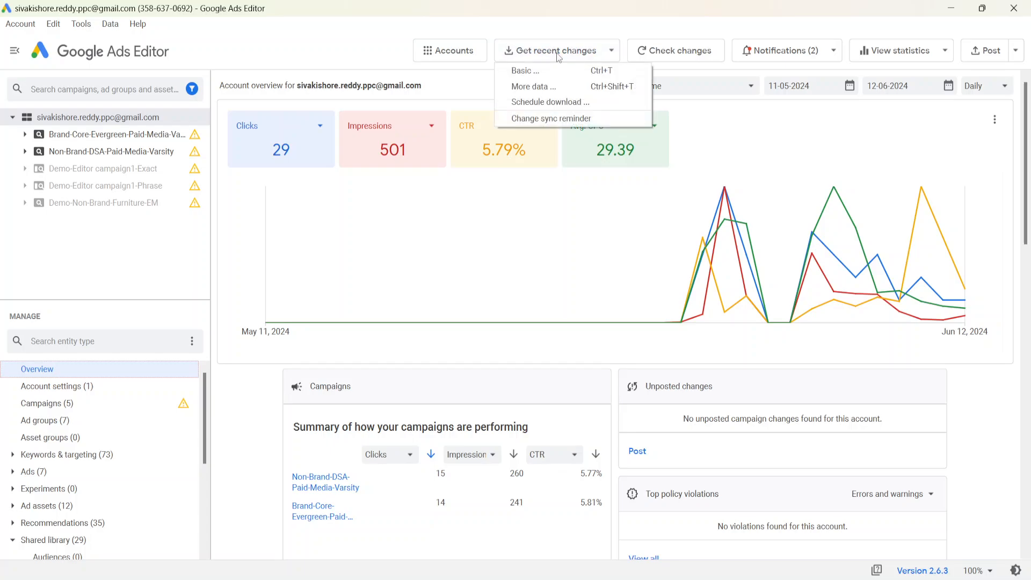
pyautogui.click(531, 88)
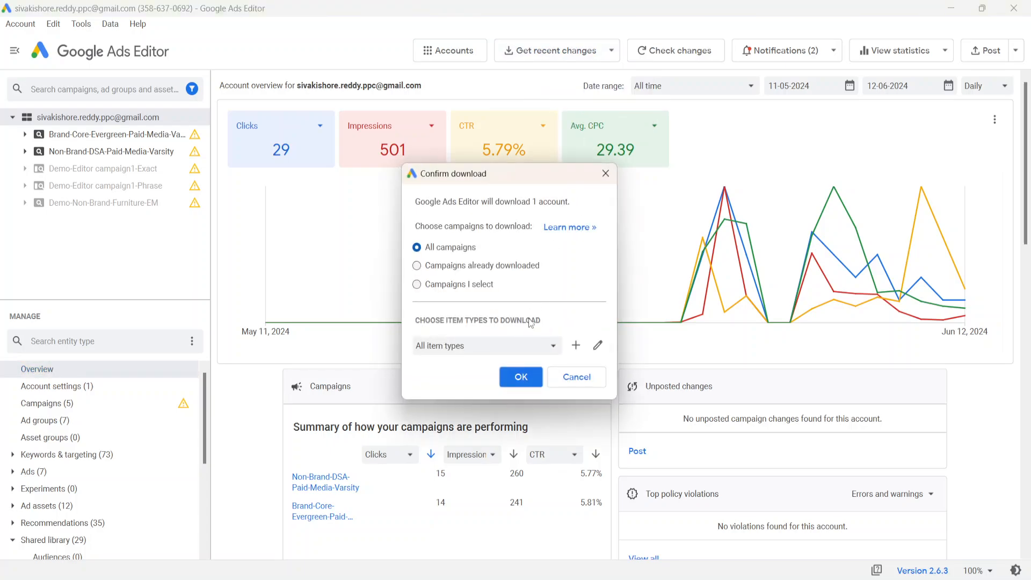
pyautogui.click(516, 376)
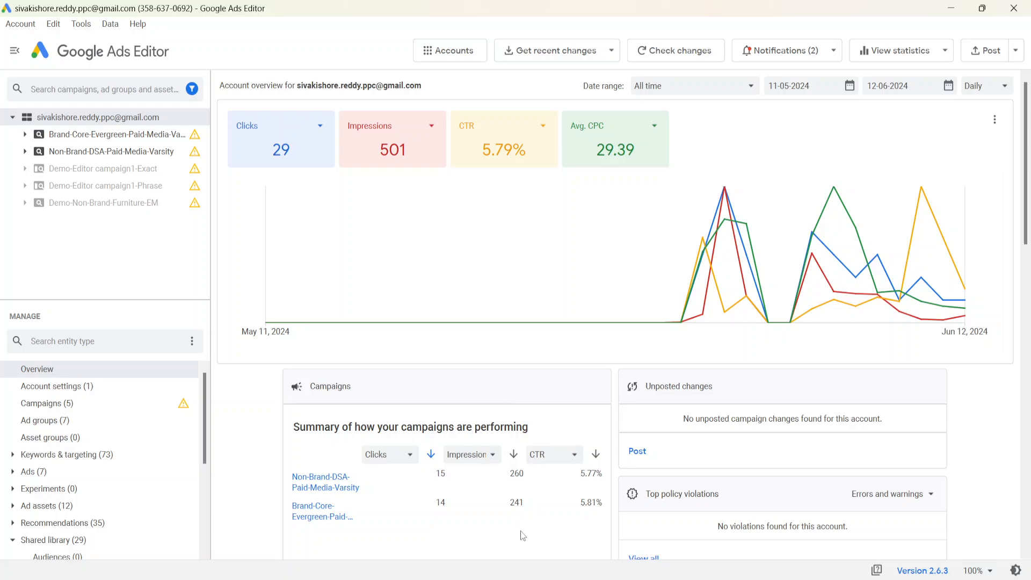
# Step: Switch to the Google Ads website and examine the audience segments table of the Brand-Core-Evergreen-Paid-Media-Varsity-website-Traffic campaign
pyautogui.hotkey('alt', 'Tab')
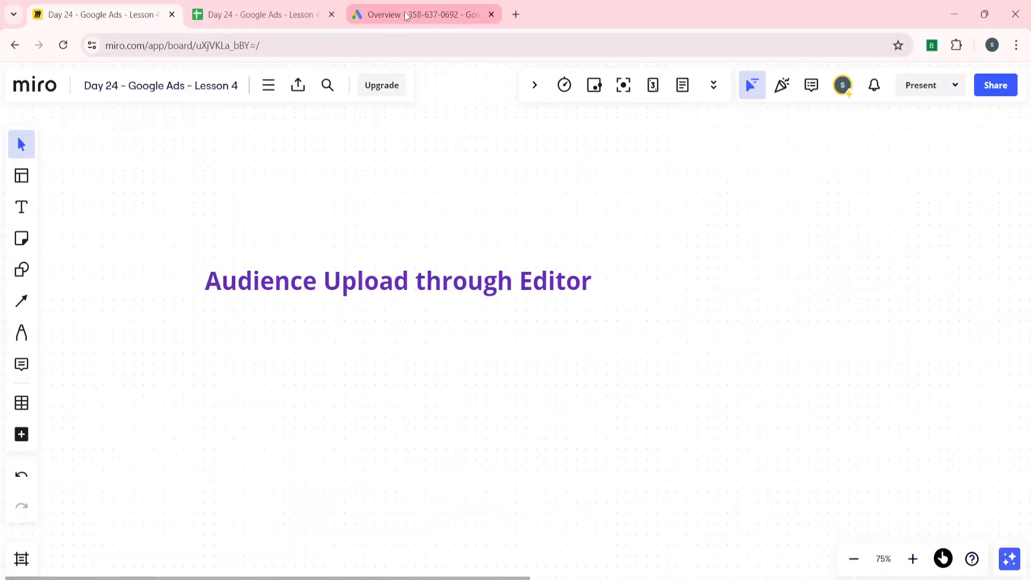
pyautogui.click(404, 11)
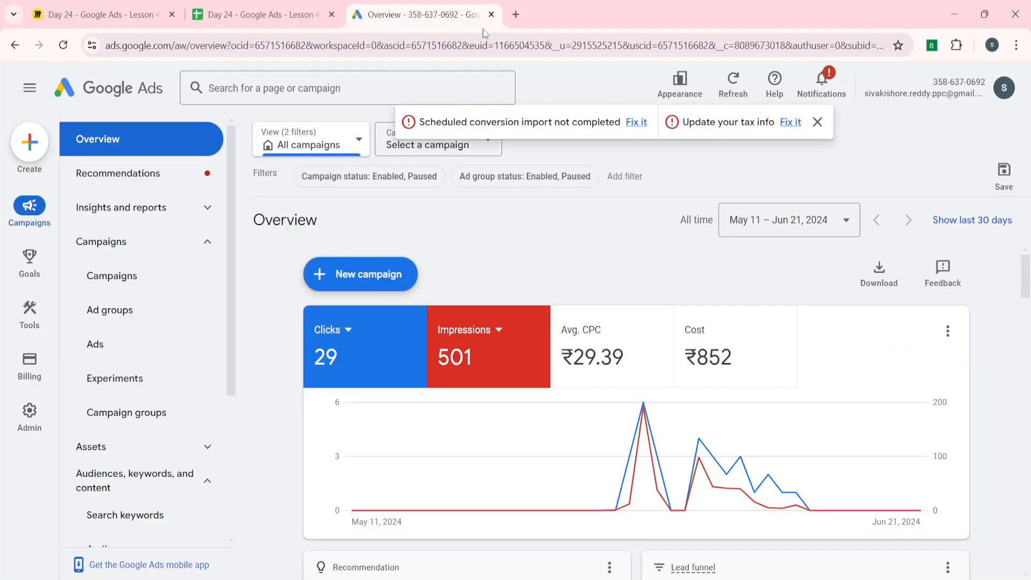
pyautogui.click(112, 276)
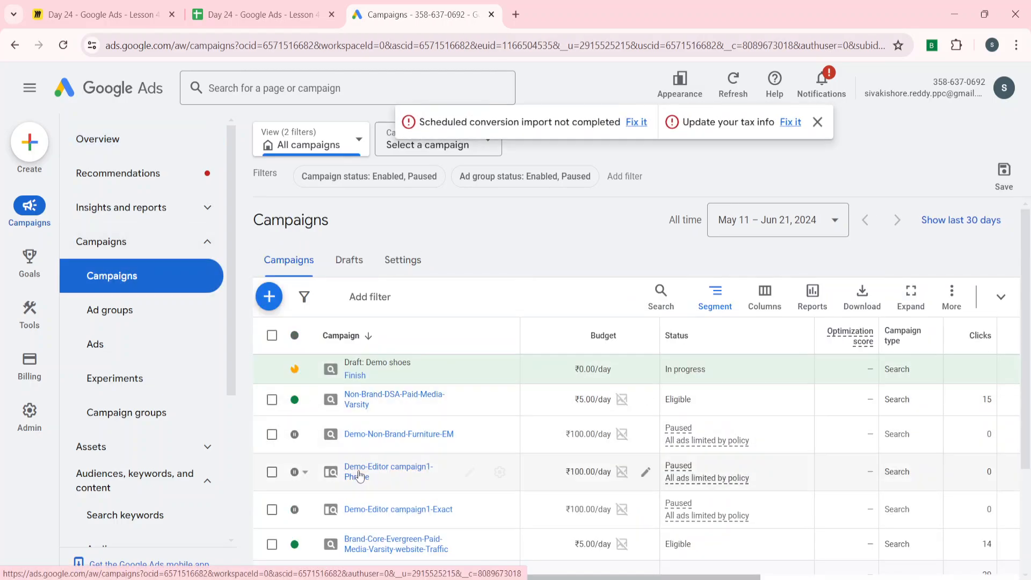
pyautogui.scroll(-2, 373, 477)
pyautogui.click(379, 471)
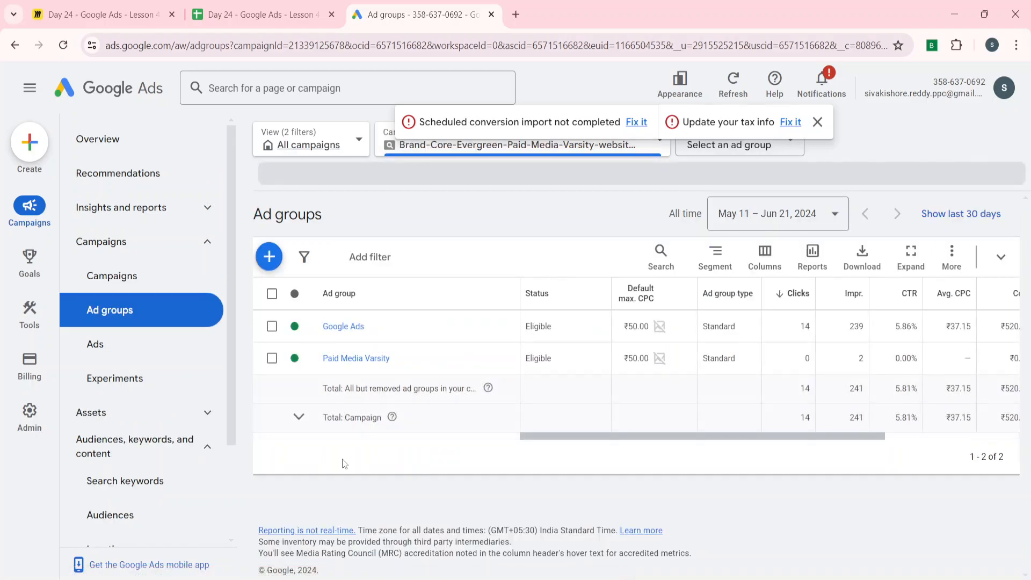
pyautogui.scroll(-2, 115, 378)
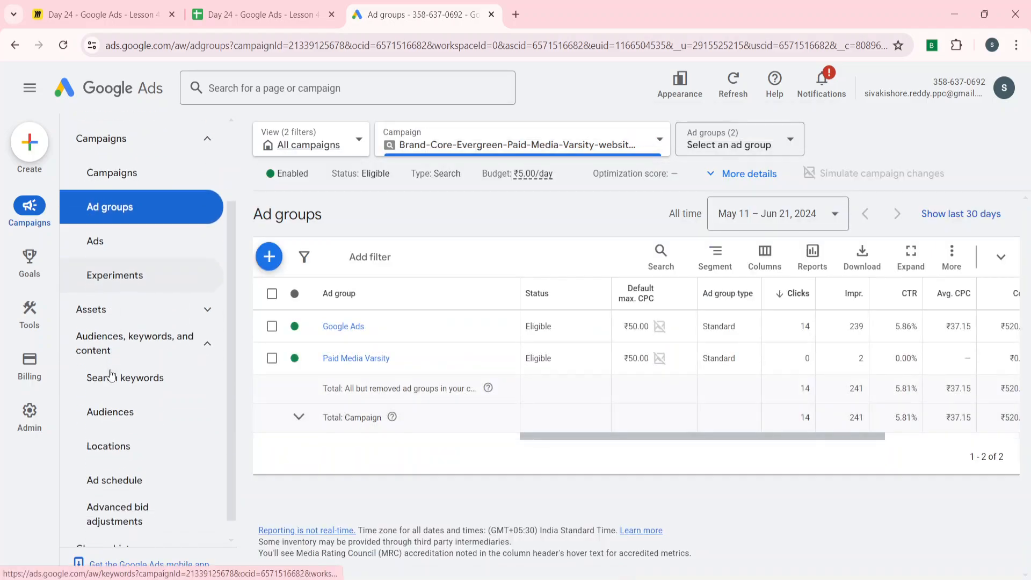
pyautogui.click(105, 411)
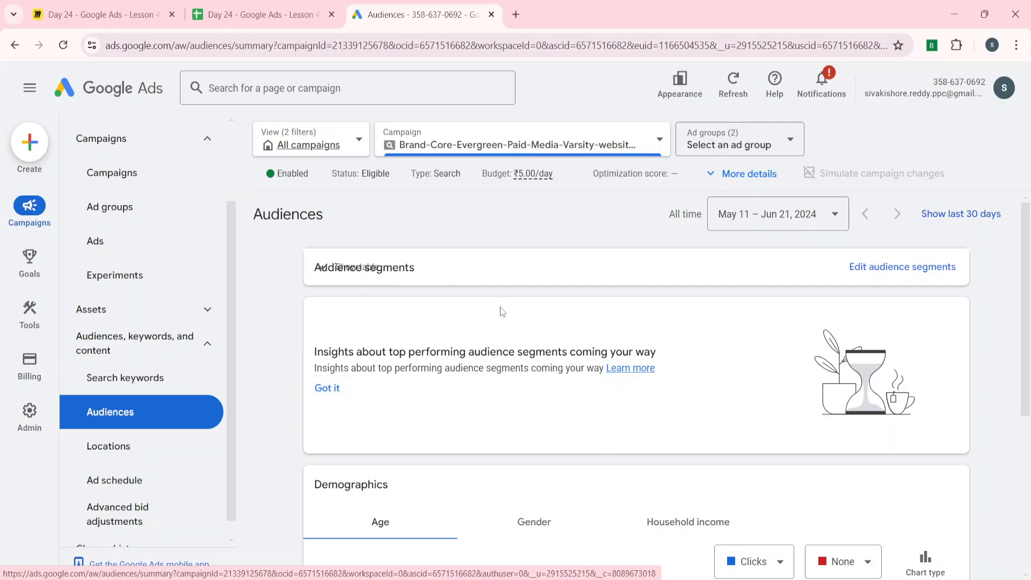
pyautogui.click(322, 432)
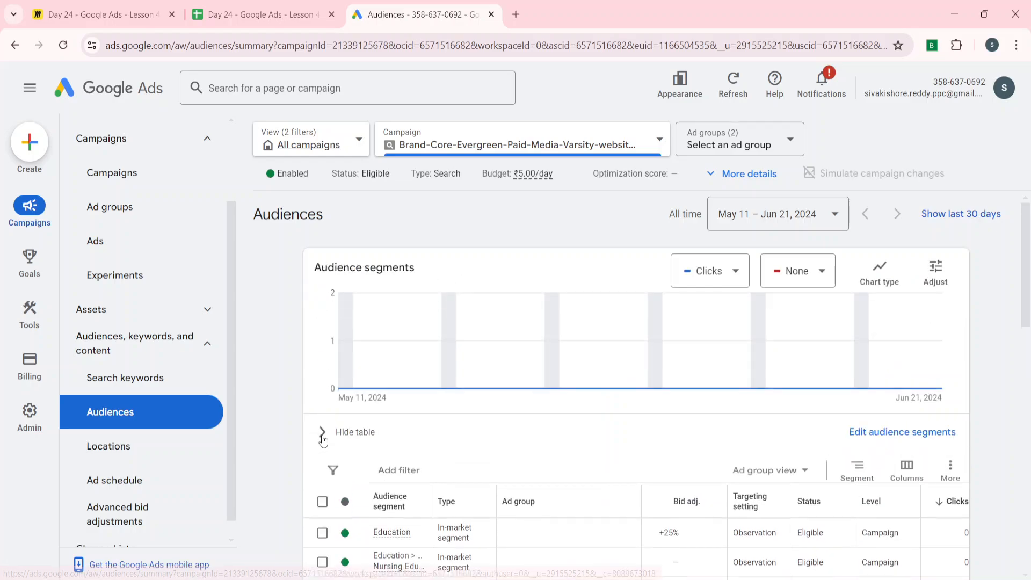
pyautogui.scroll(-3, 323, 440)
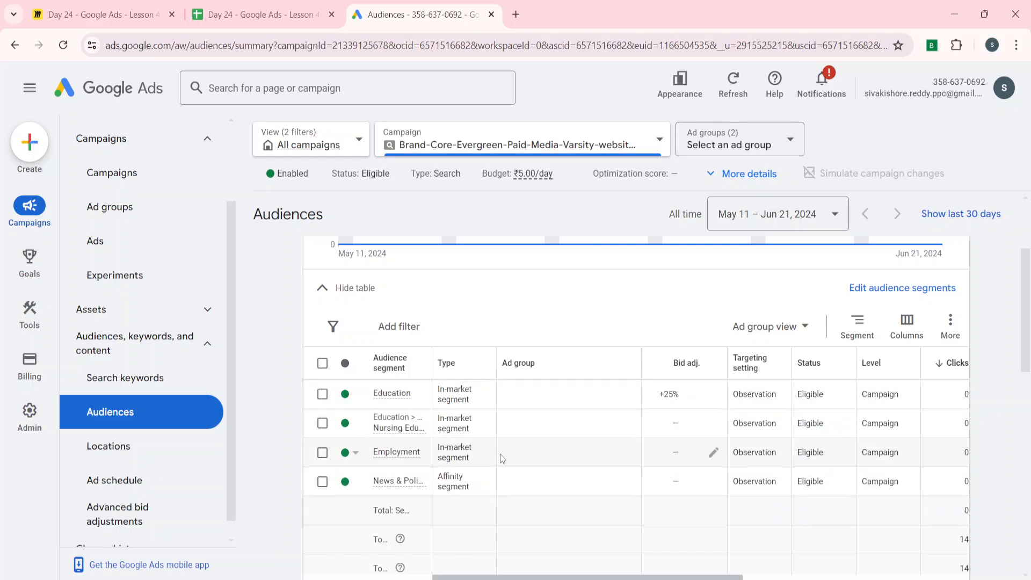
# Step: Return to Google Ads Editor and list the account's audience segments within the keywords and targeting items
pyautogui.click(473, 579)
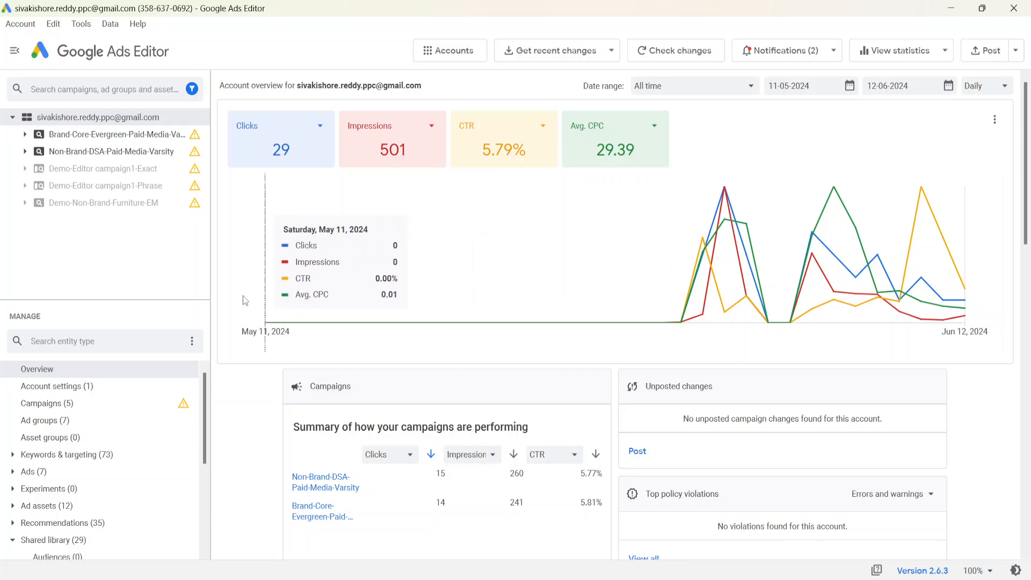
pyautogui.scroll(-3, 22, 467)
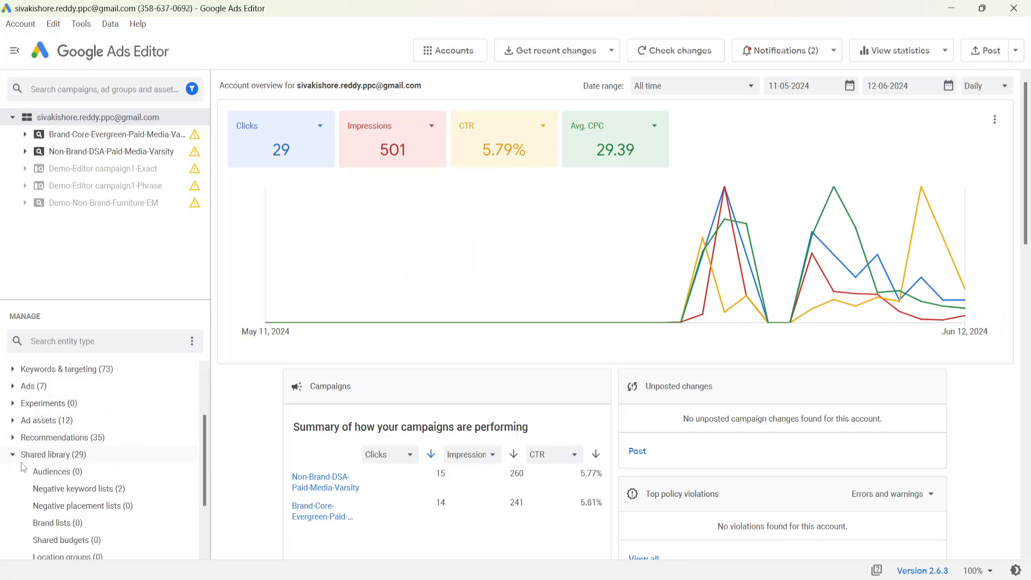
pyautogui.click(16, 374)
pyautogui.scroll(-3, 38, 499)
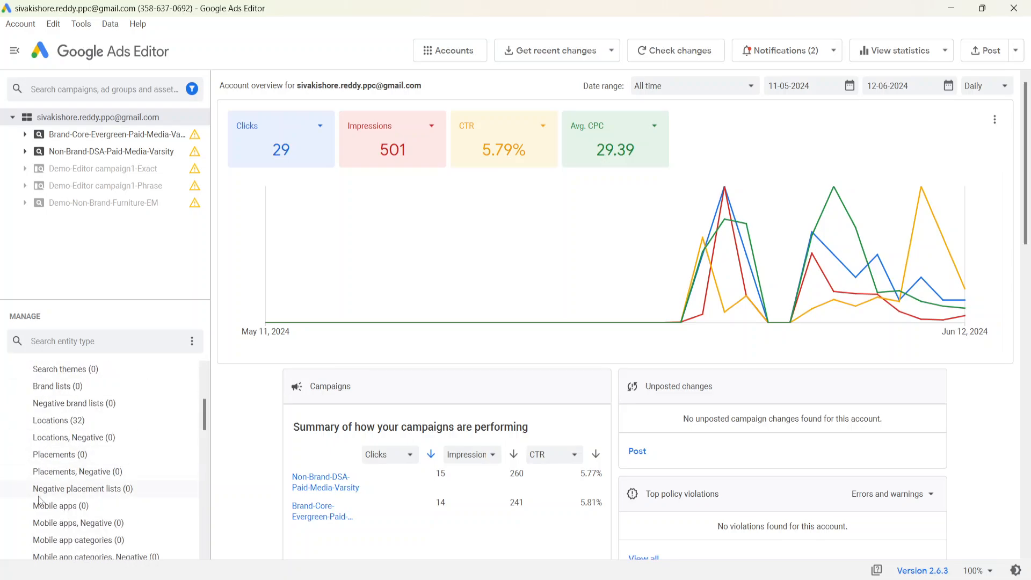
pyautogui.scroll(-12, 39, 500)
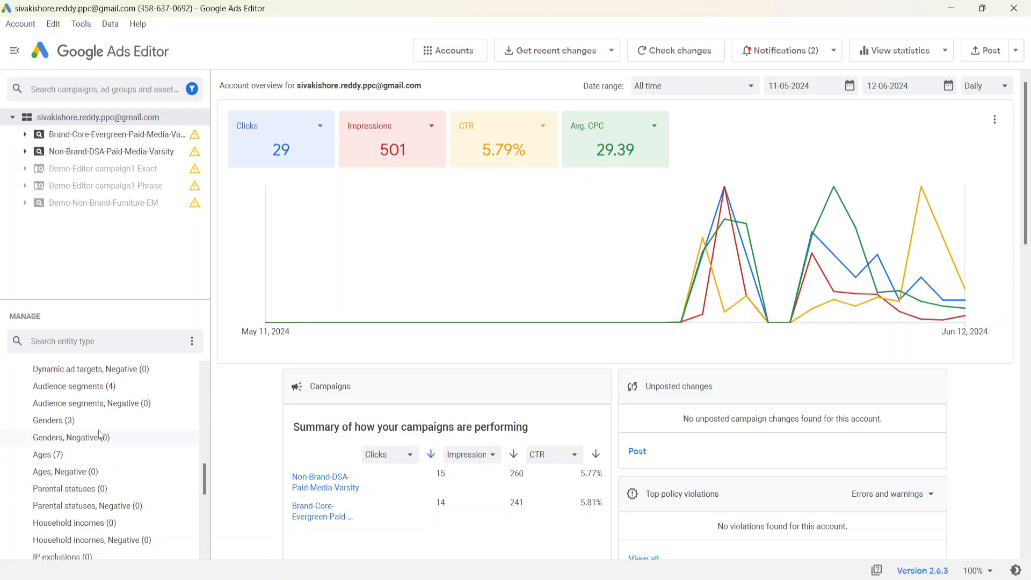
pyautogui.click(78, 387)
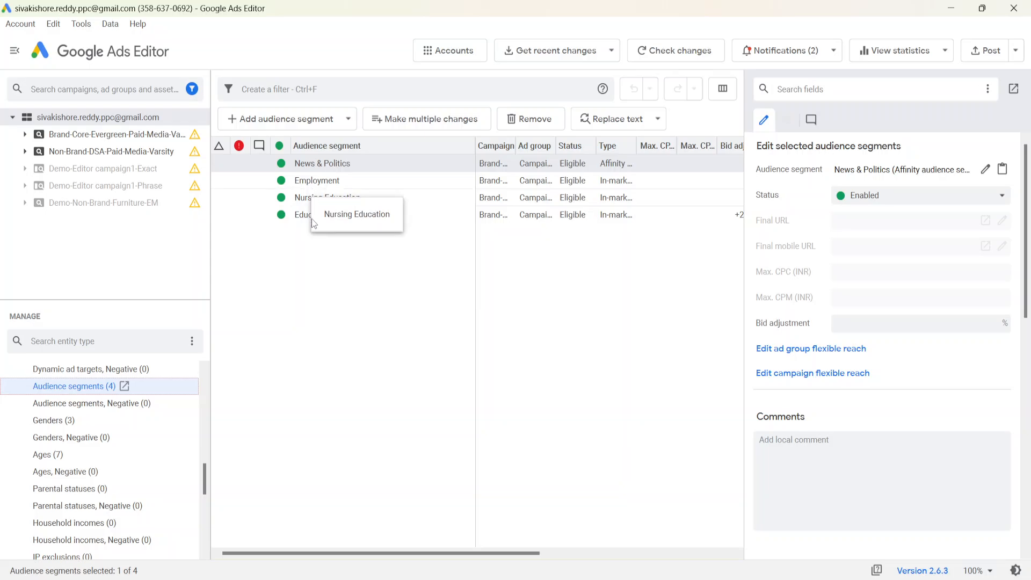
# Step: Compare the audience segments of the Brand-Core-Evergreen campaign with those of the Non-Brand-DSA-Paid-Media-Varsity campaign
pyautogui.click(95, 137)
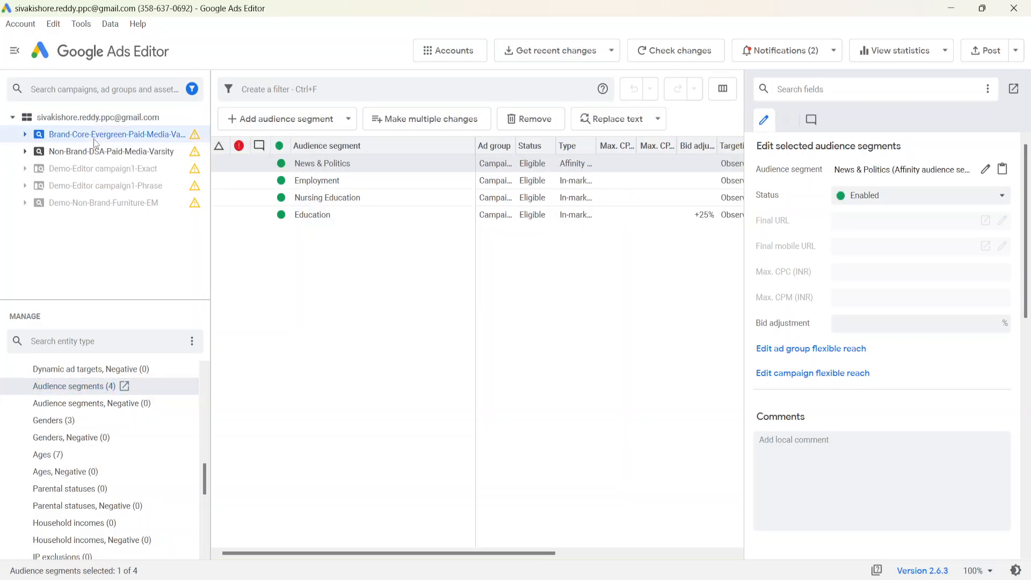
pyautogui.click(70, 156)
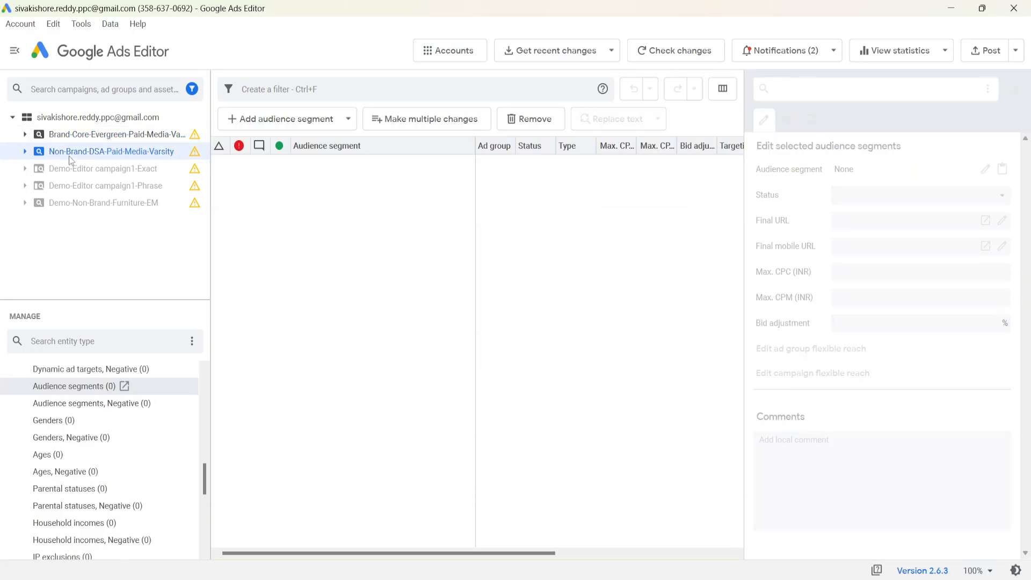
pyautogui.click(109, 138)
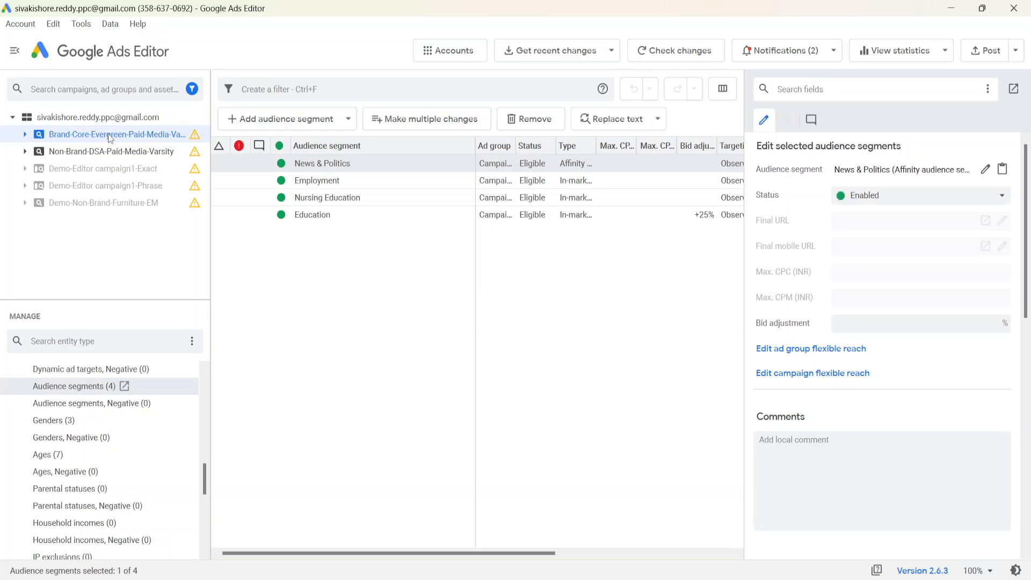
pyautogui.click(83, 155)
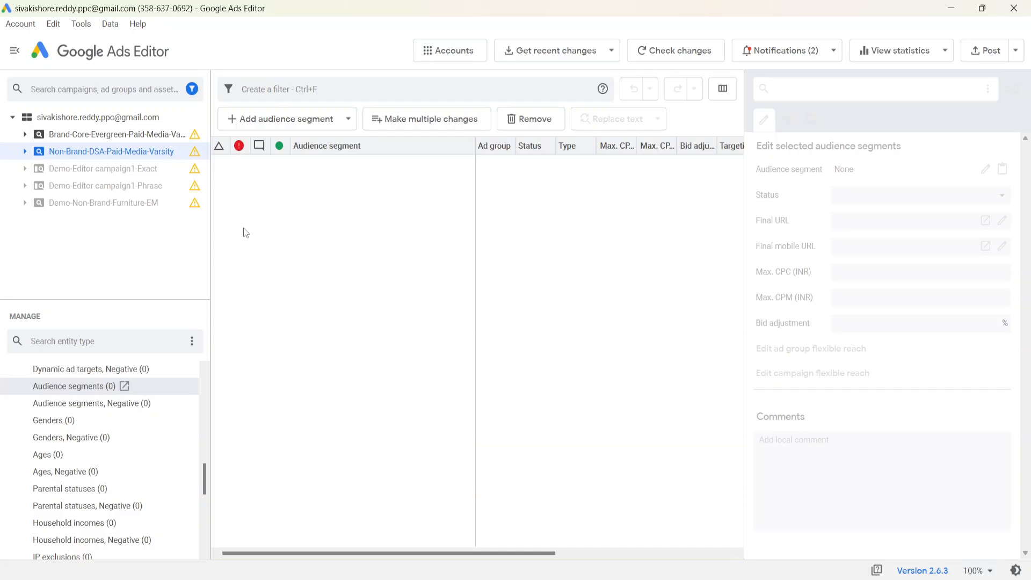
# Step: Copy the Brand-Core-Evergreen campaign's News & Politics segment into the Audiences sheet in Google Sheets from A2, fitting the column widths to the content
pyautogui.click(97, 134)
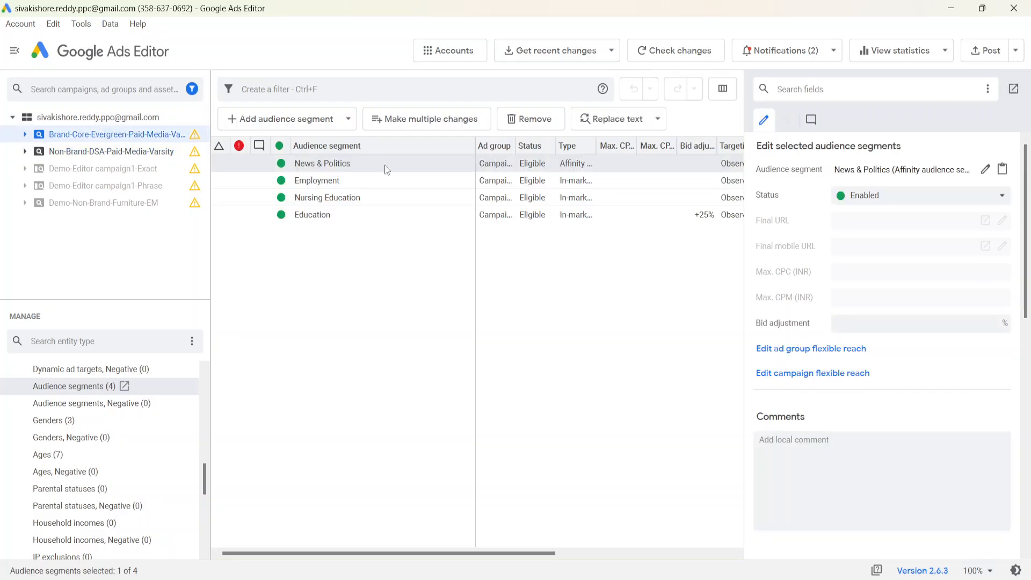
pyautogui.click(240, 171)
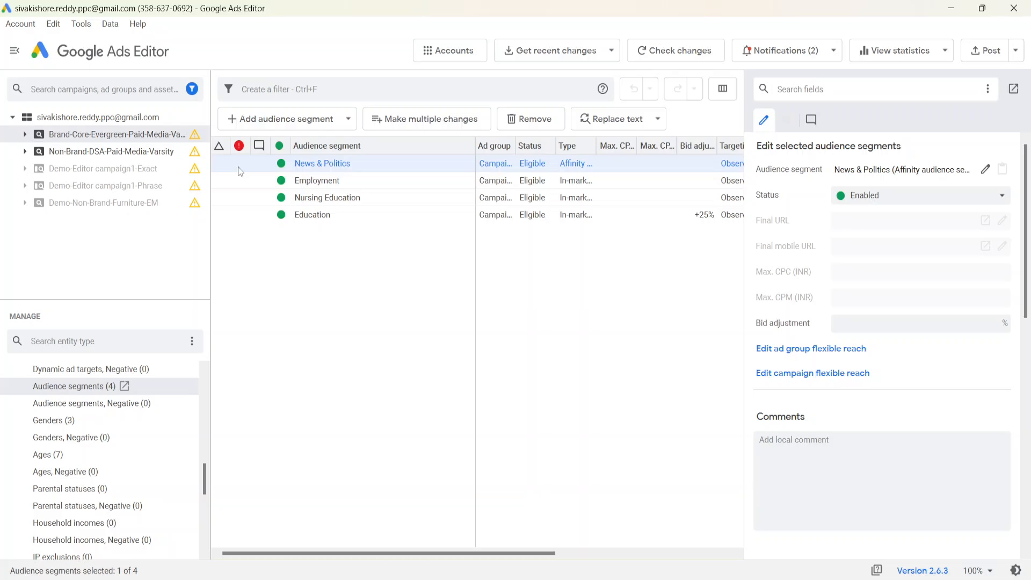
pyautogui.hotkey('ctrl', 'c')
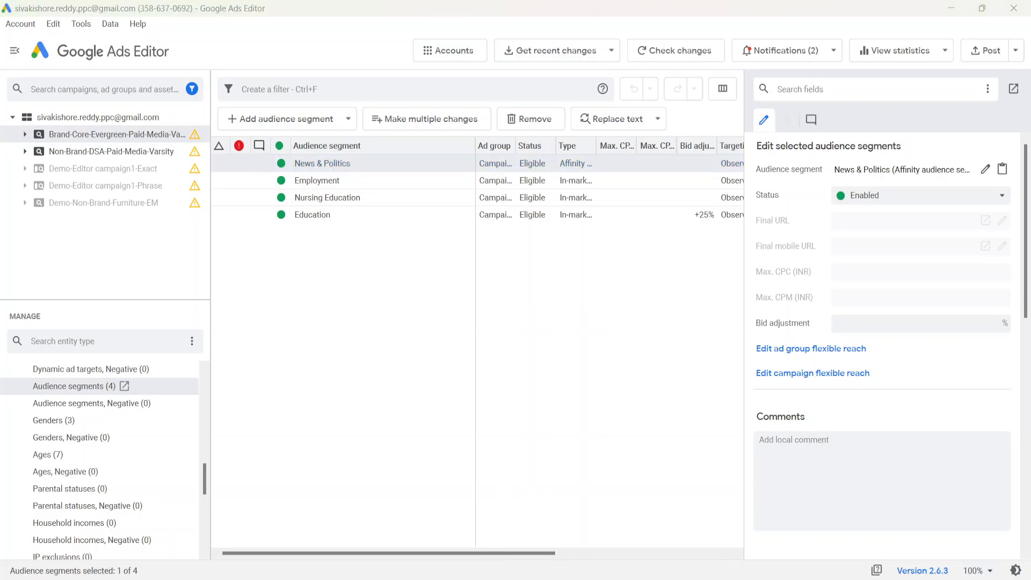
pyautogui.hotkey('alt', 'Tab')
pyautogui.click(258, 14)
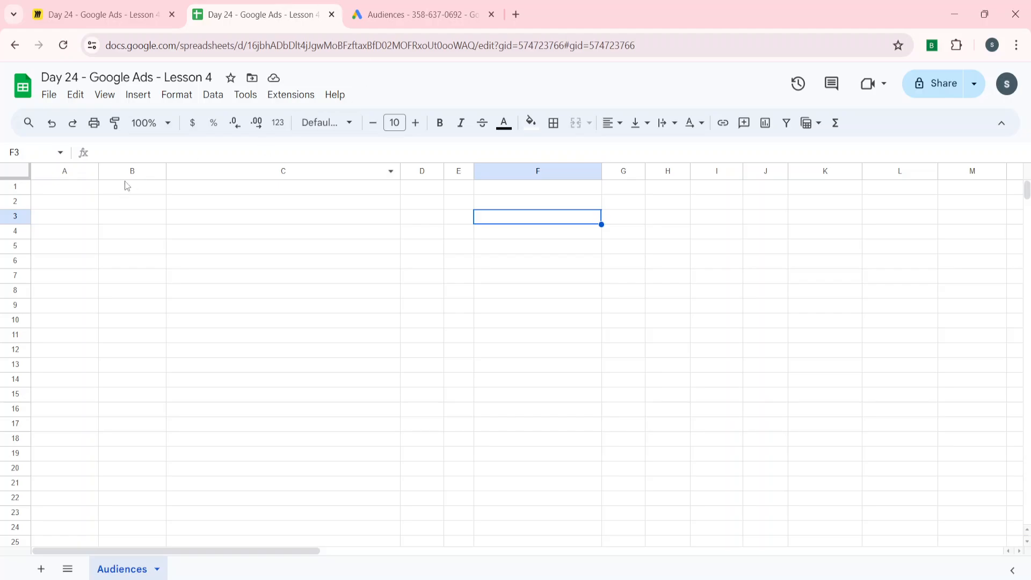
pyautogui.click(80, 209)
pyautogui.hotkey('ctrl', 'v')
pyautogui.hotkey('ctrl', 'space')
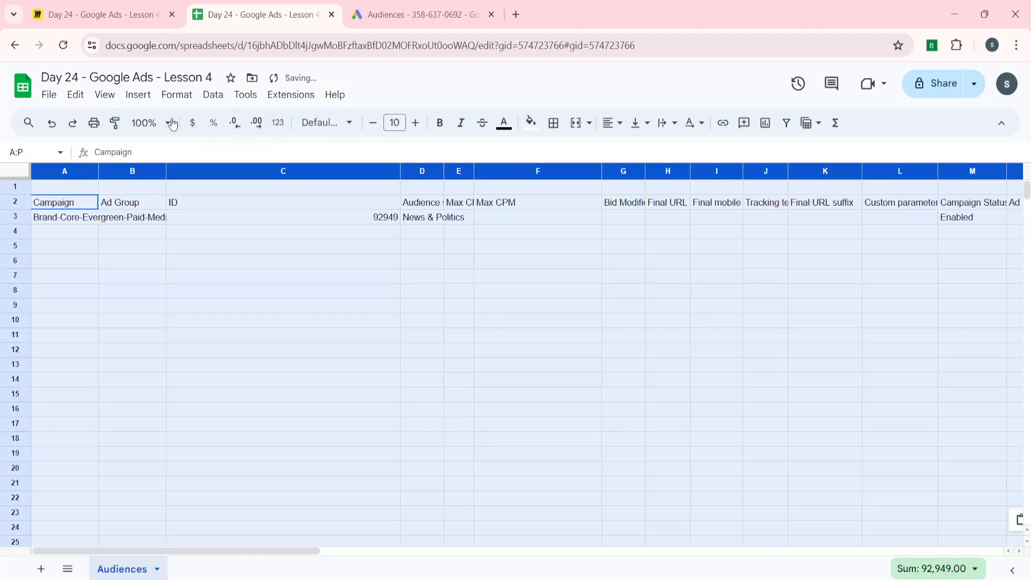
pyautogui.doubleClick(166, 172)
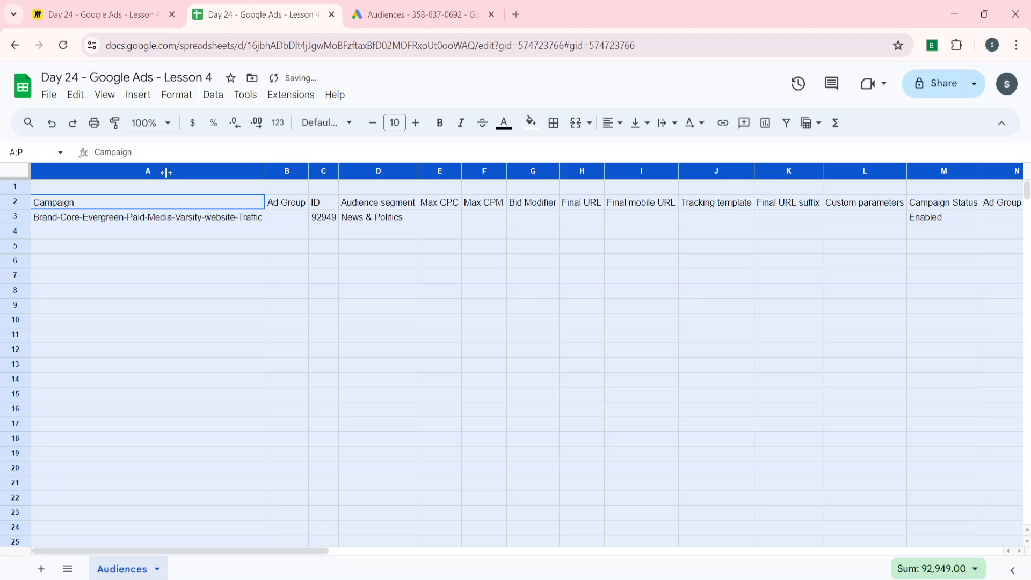
# Step: Examine the campaign, ad group, ID and audience segment columns of the pasted row 3
pyautogui.click(243, 220)
pyautogui.press('Right')
pyautogui.press('Right')
pyautogui.press('Right')
pyautogui.press('Right')
pyautogui.press('Left')
pyautogui.press('Left')
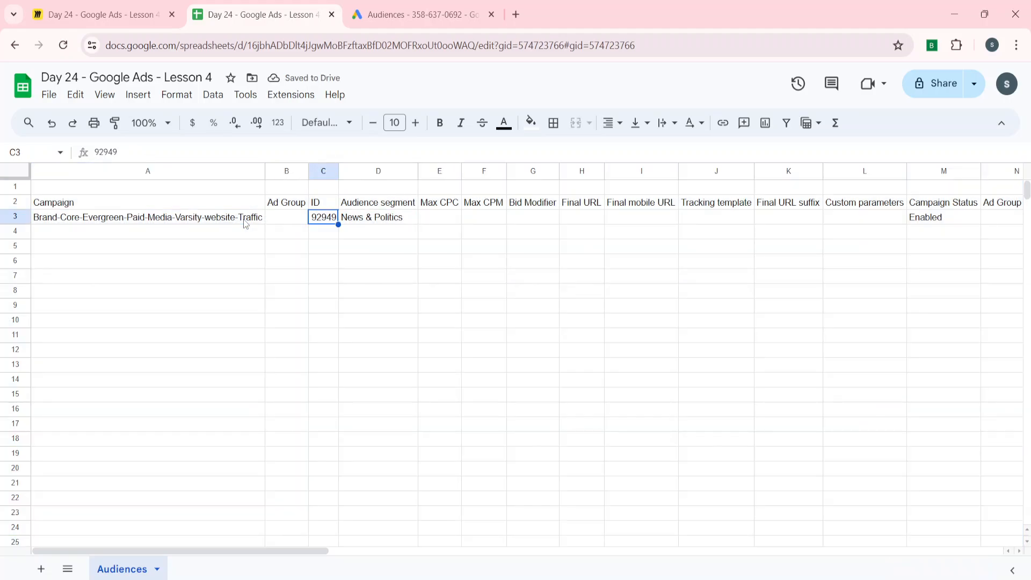
pyautogui.click(245, 223)
pyautogui.press('Up')
pyautogui.press('Right')
pyautogui.press('Down')
pyautogui.press('Right')
pyautogui.press('Left')
pyautogui.press('Left')
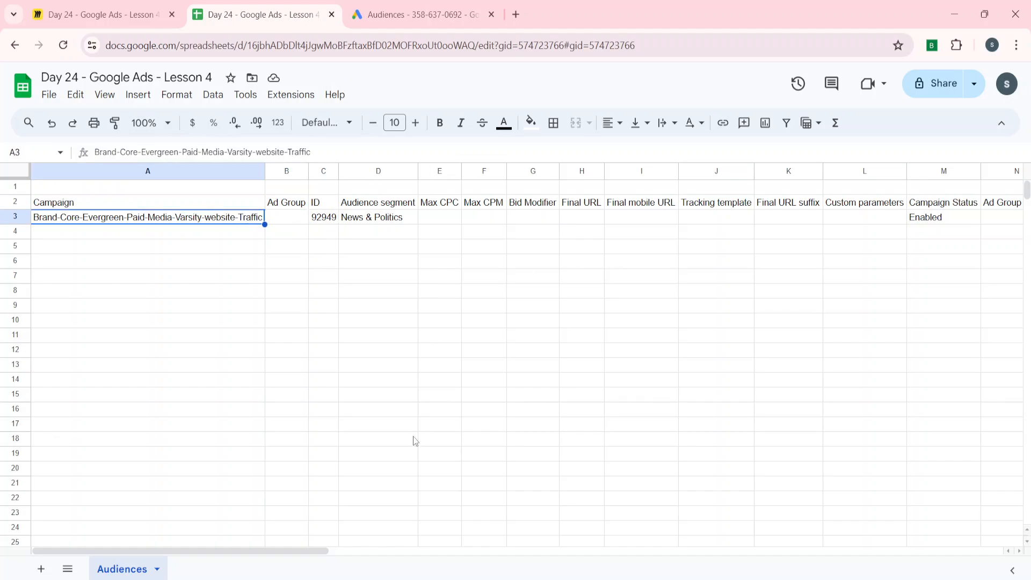
# Step: Replace the campaign name in A3 with Non-Brand-DSA-Paid-Media-Varsity, copied from that campaign's name in Google Ads Editor
pyautogui.hotkey('alt', 'Tab')
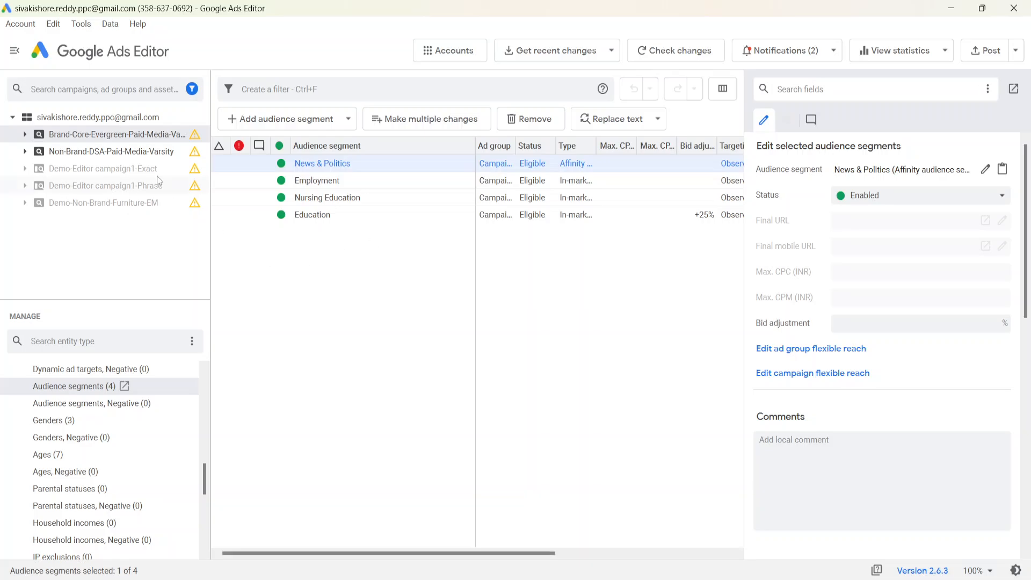
pyautogui.click(123, 154)
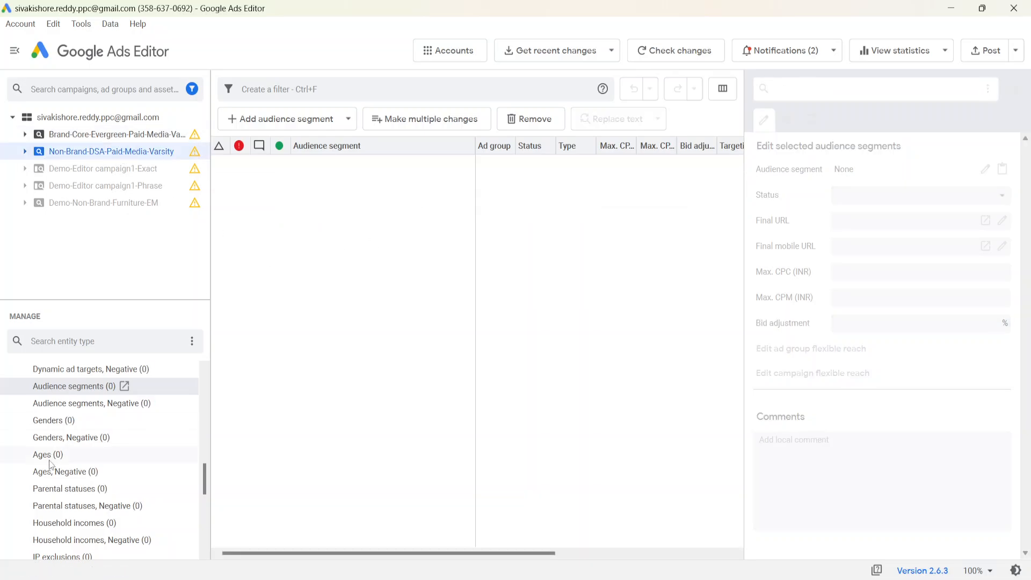
pyautogui.scroll(10, 51, 463)
pyautogui.click(61, 408)
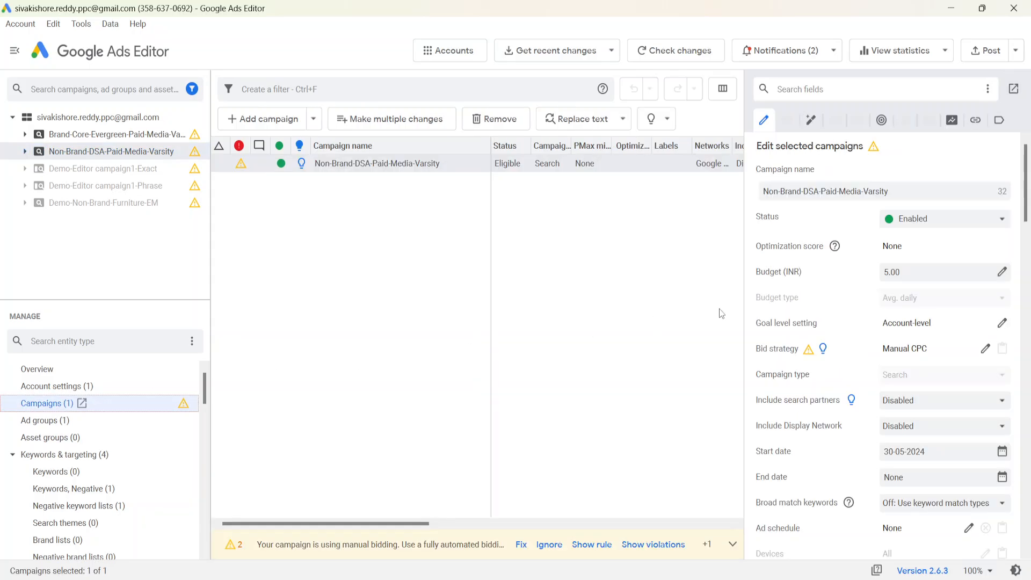
pyautogui.click(804, 192)
pyautogui.hotkey('ctrl', 'a')
pyautogui.hotkey('ctrl', 'c')
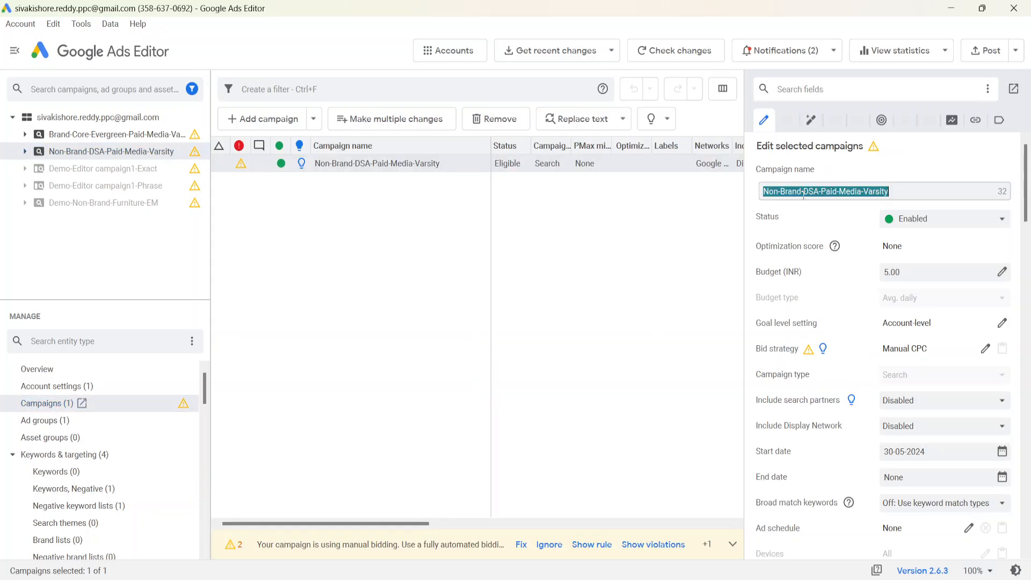
pyautogui.hotkey('alt', 'Tab')
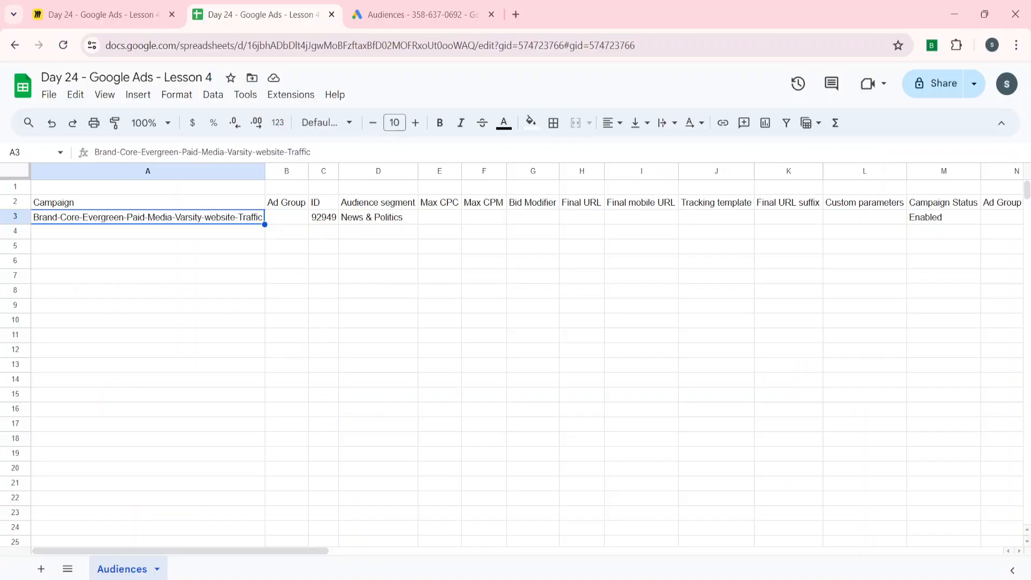
pyautogui.hotkey('ctrl', 'v')
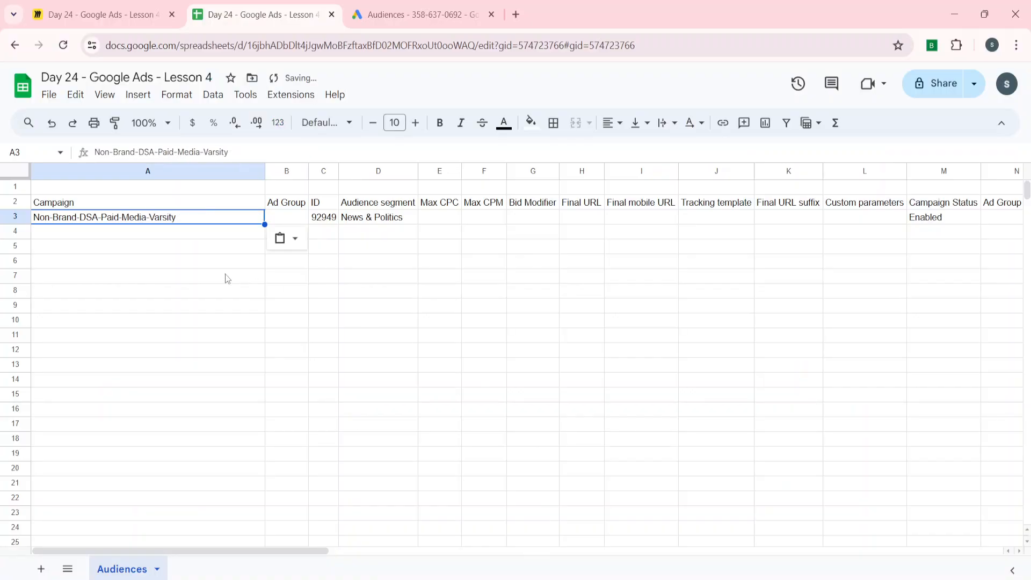
# Step: Copy the header row and the Non-Brand-DSA-Paid-Media-Varsity row, A2:P3, from the Audiences sheet
pyautogui.press('Right')
pyautogui.press('Right')
pyautogui.press('Right')
pyautogui.press('Up')
pyautogui.press('Left')
pyautogui.press('Left')
pyautogui.press('Left')
pyautogui.hotkey('ctrl', 'shift', 'Right')
pyautogui.hotkey('ctrl', 'shift', 'Down')
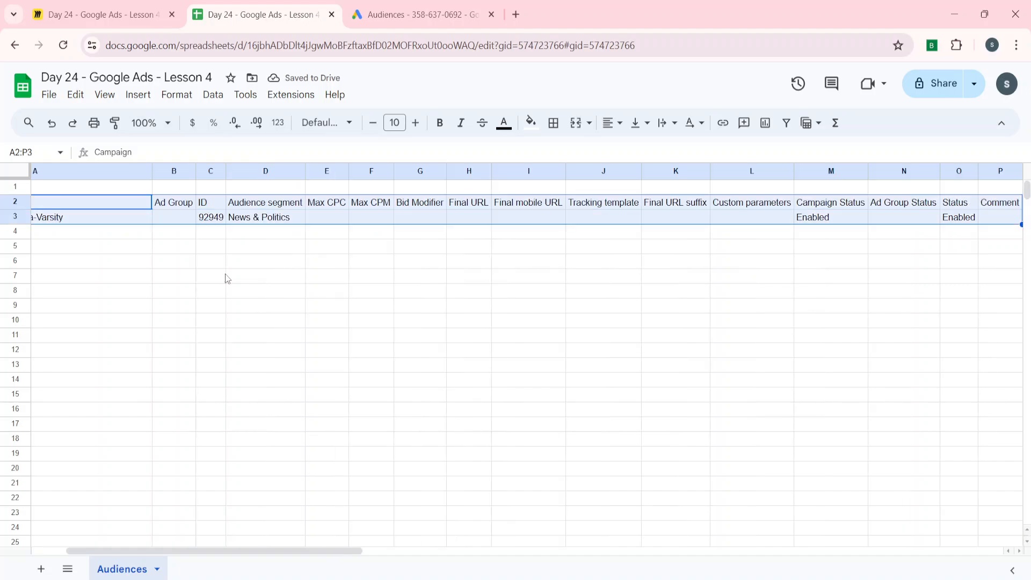
pyautogui.hotkey('ctrl', 'c')
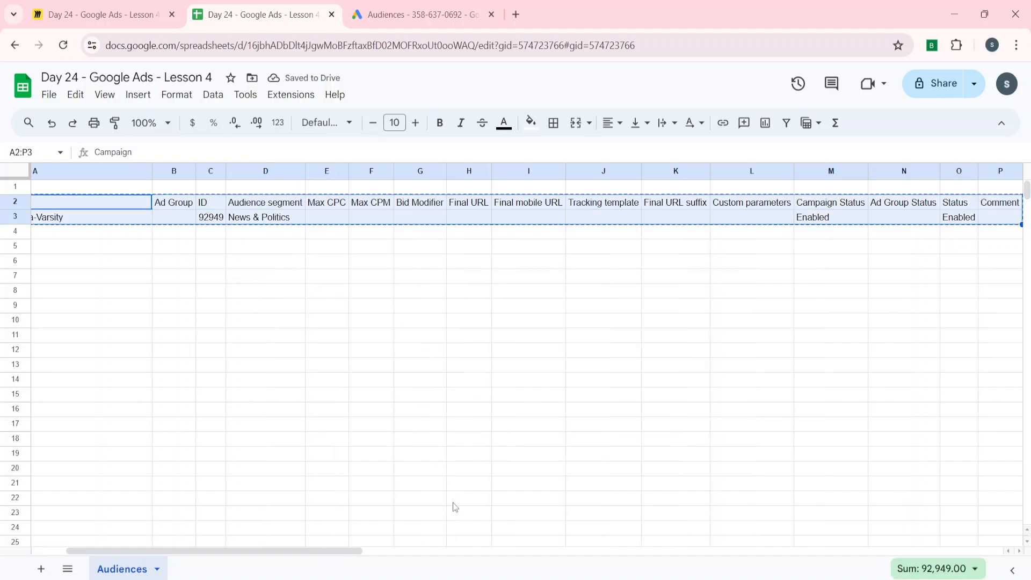
# Step: Switch to Google Ads Editor and open the audience segments of the Non-Brand-DSA-Paid-Media-Varsity campaign
pyautogui.click(463, 579)
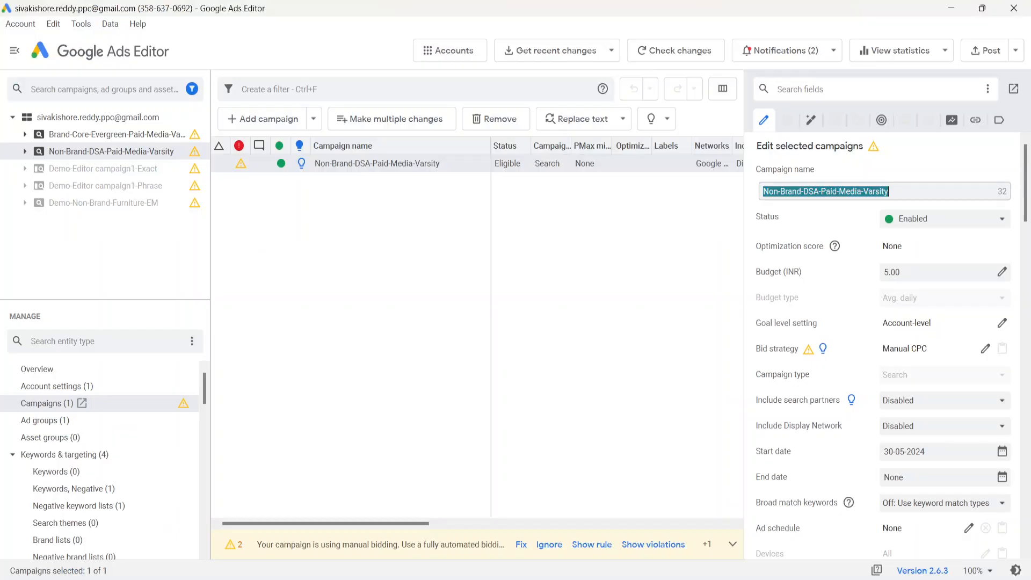
pyautogui.click(377, 122)
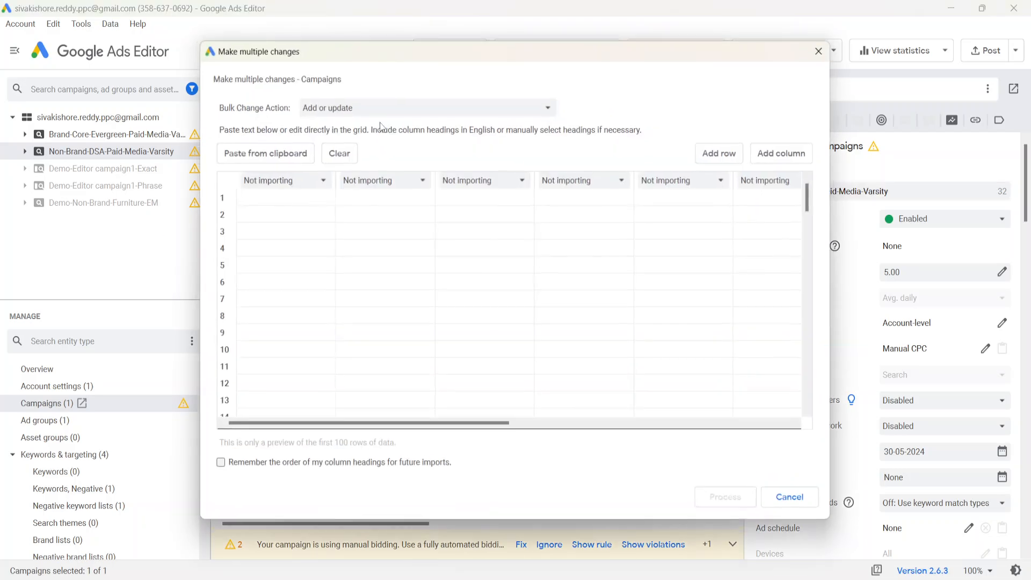
pyautogui.click(823, 48)
pyautogui.scroll(-15, 114, 498)
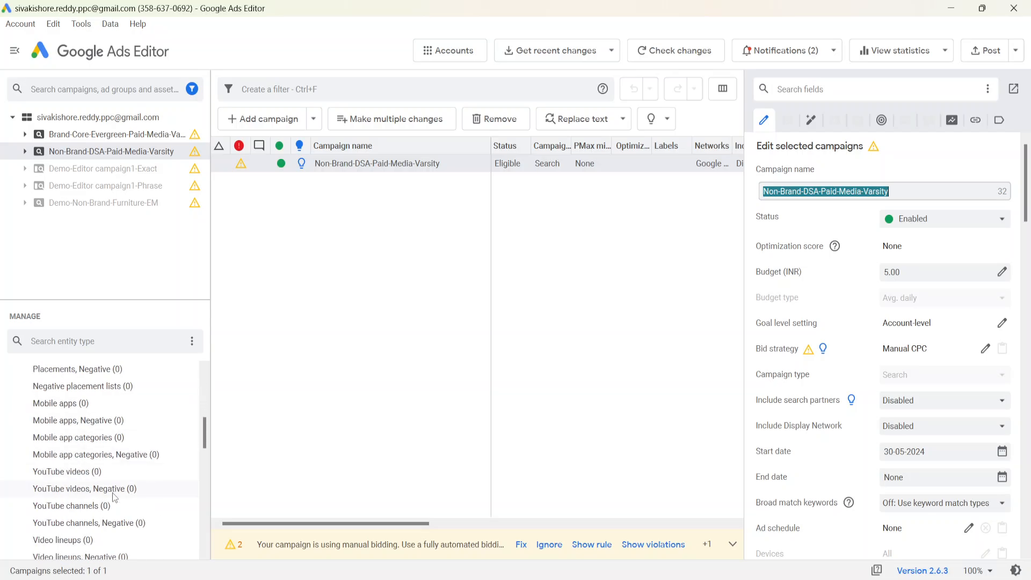
pyautogui.scroll(-8, 115, 499)
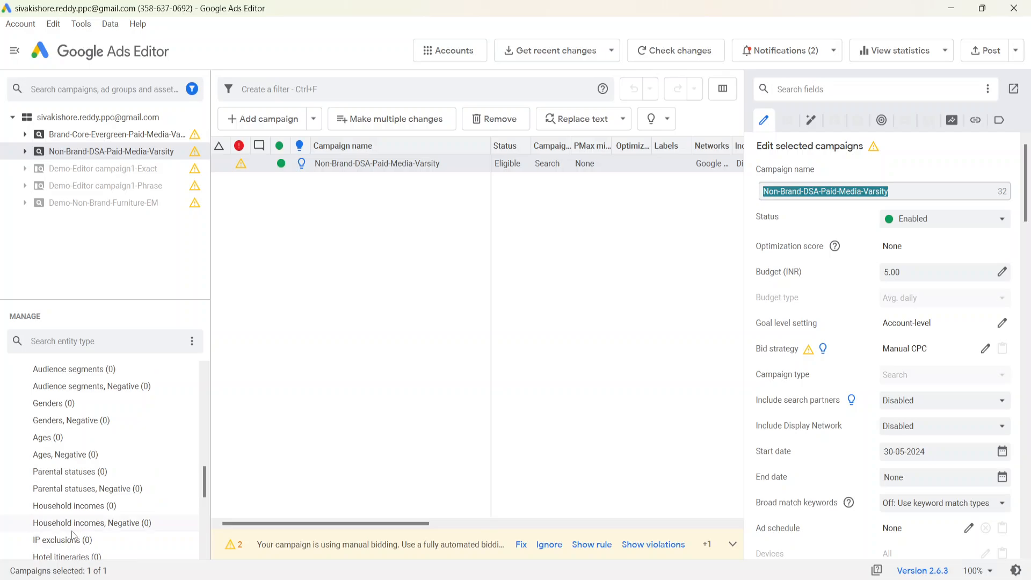
pyautogui.scroll(2, 72, 534)
pyautogui.click(86, 426)
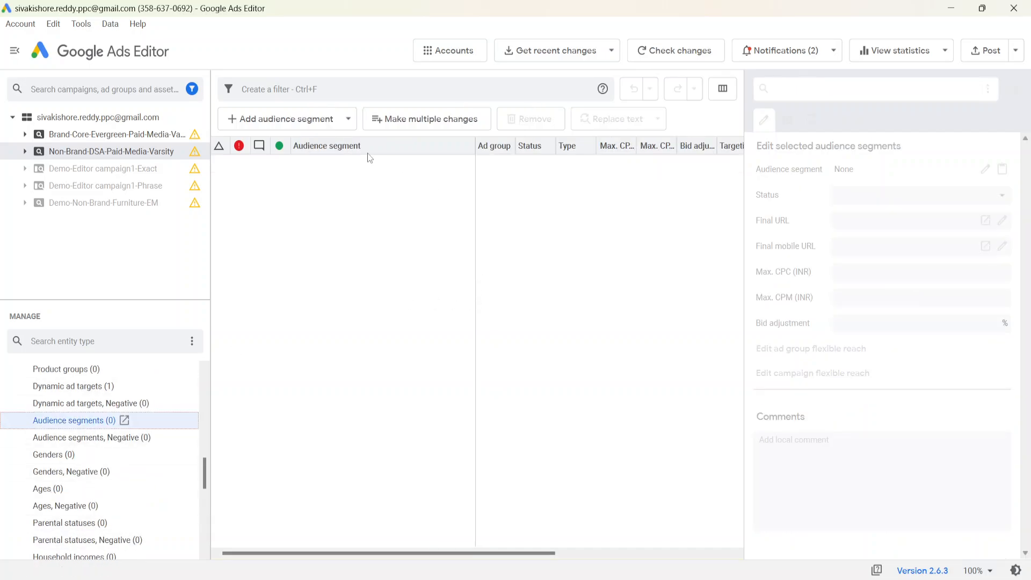
# Step: Bulk-import the copied News & Politics audience segment row, with campaign columns included in the data, and keep the proposed change
pyautogui.click(434, 121)
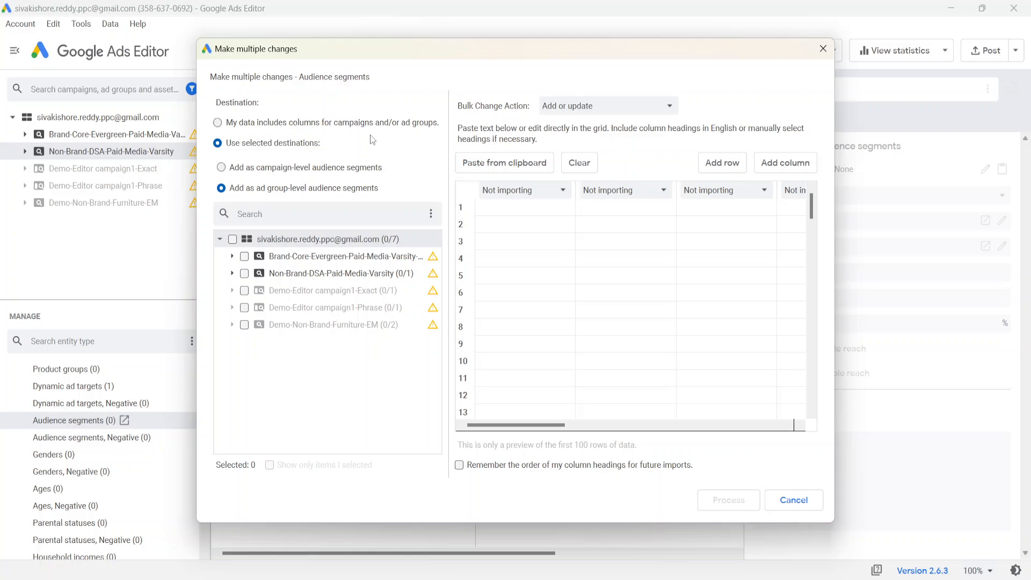
pyautogui.click(352, 124)
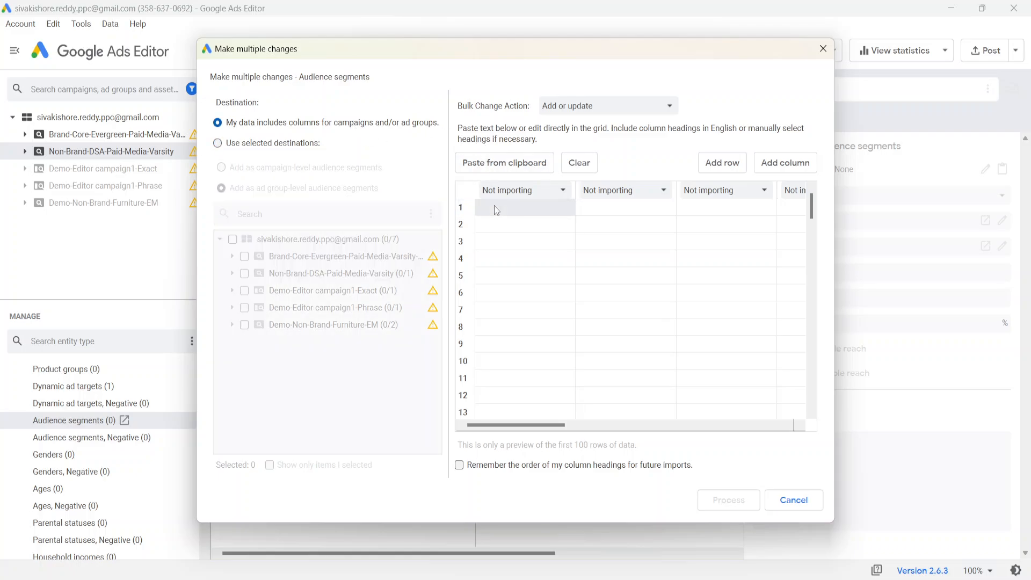
pyautogui.hotkey('ctrl', 'v')
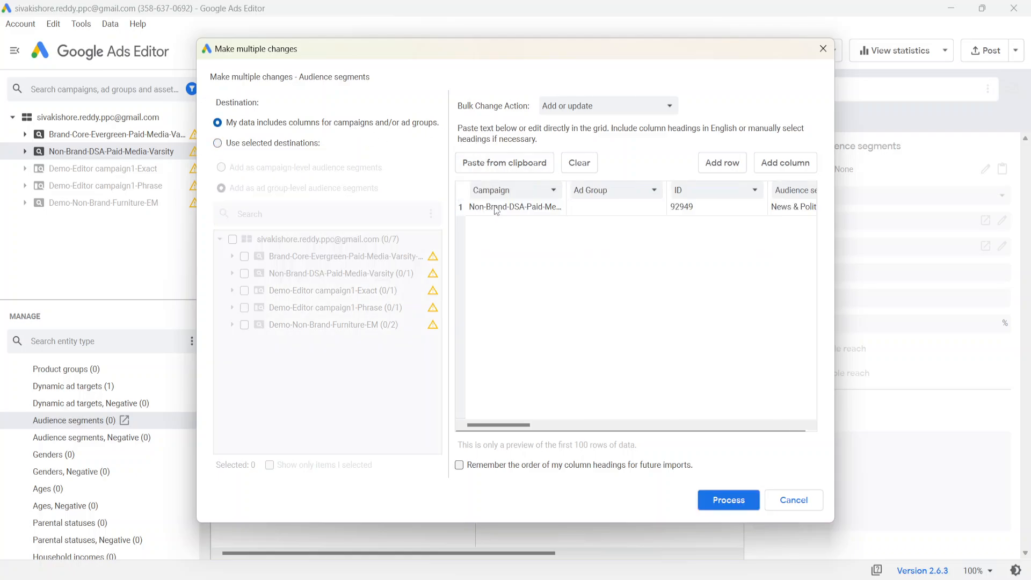
pyautogui.click(728, 500)
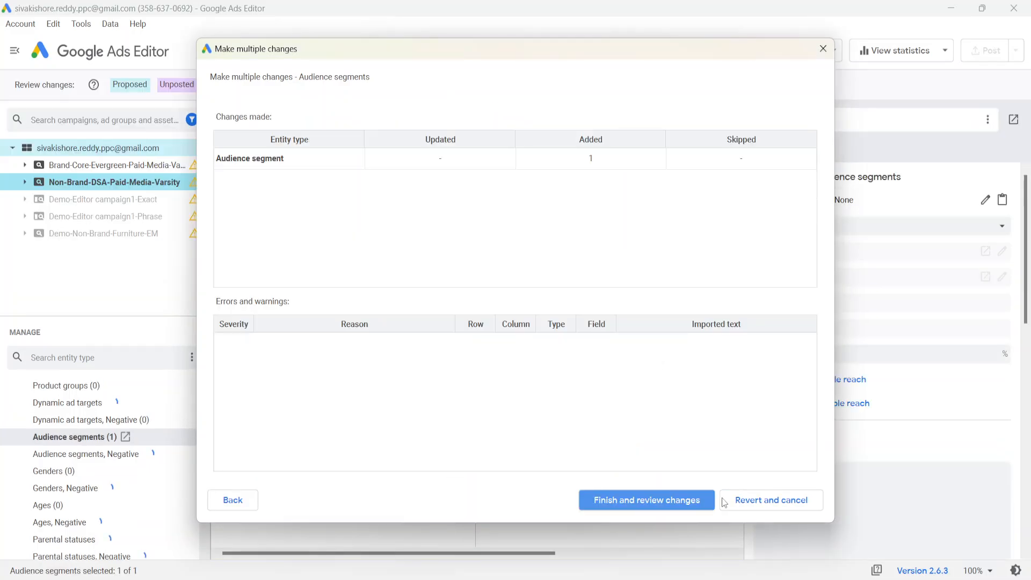
pyautogui.click(629, 493)
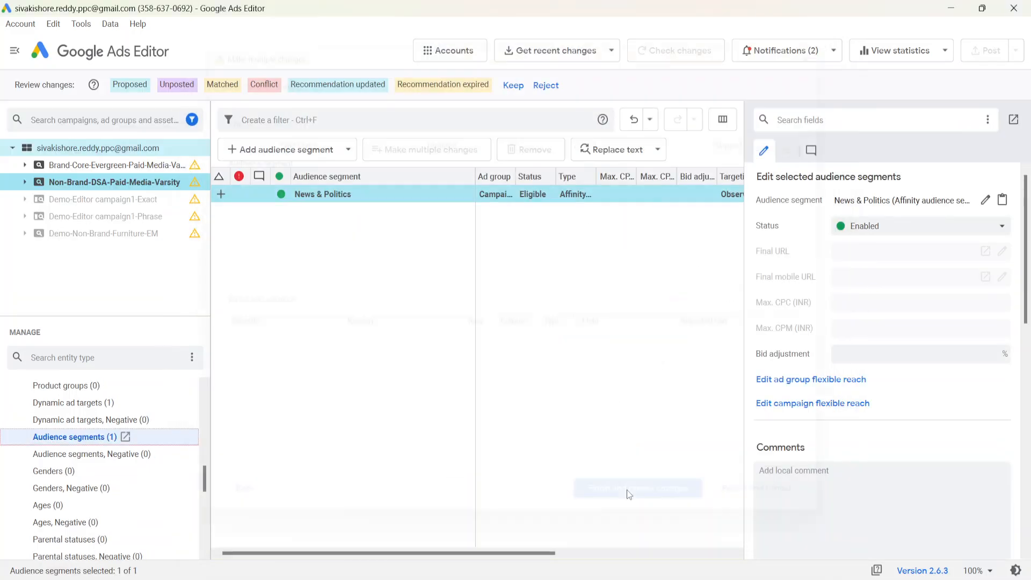
pyautogui.click(518, 86)
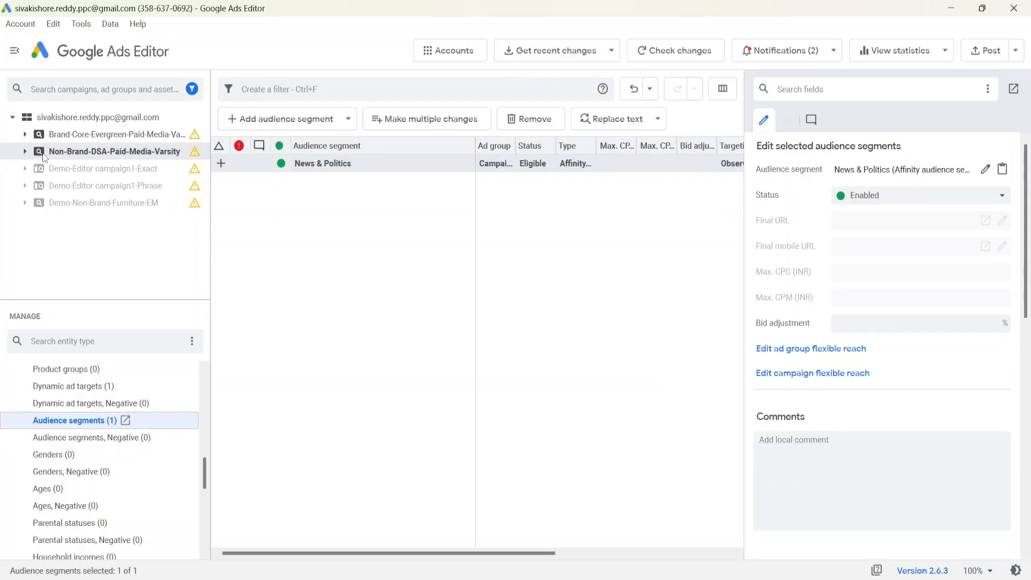
pyautogui.click(429, 290)
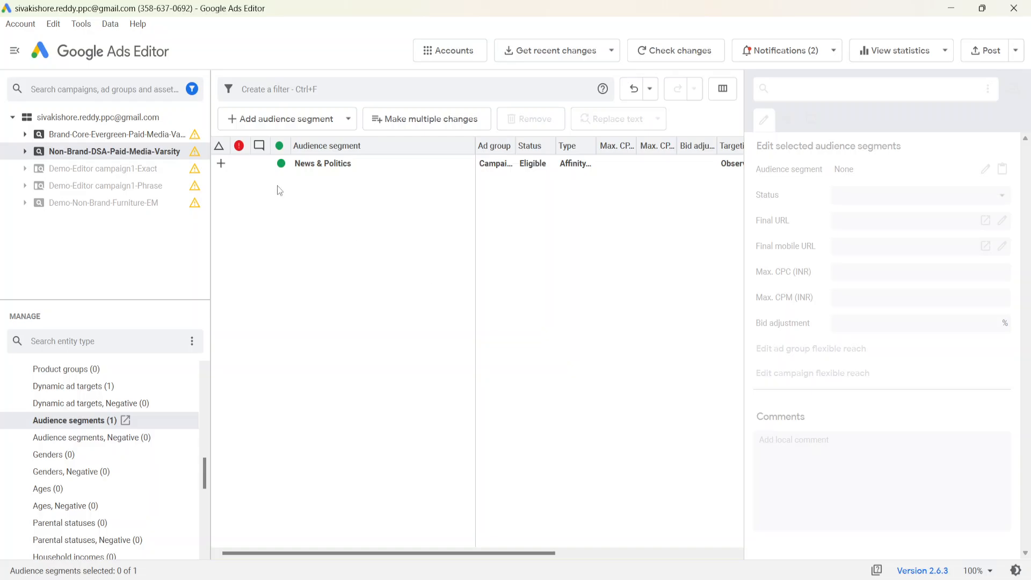
# Step: Open the Brand-Core-Evergreen campaign's audience segments for editing in Google Ads in the browser and look through the Affinity categories
pyautogui.click(95, 134)
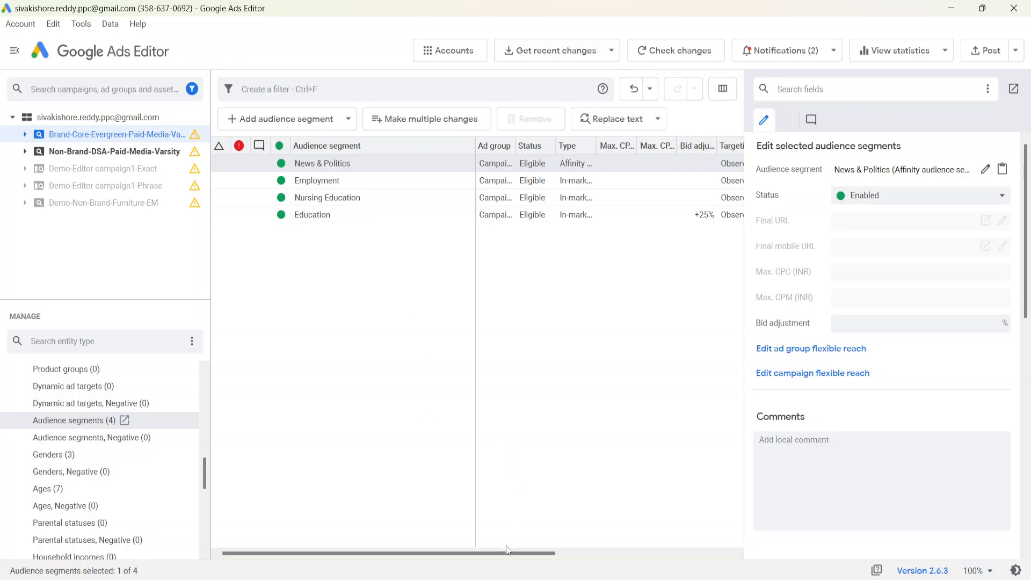
pyautogui.hotkey('alt', 'Tab')
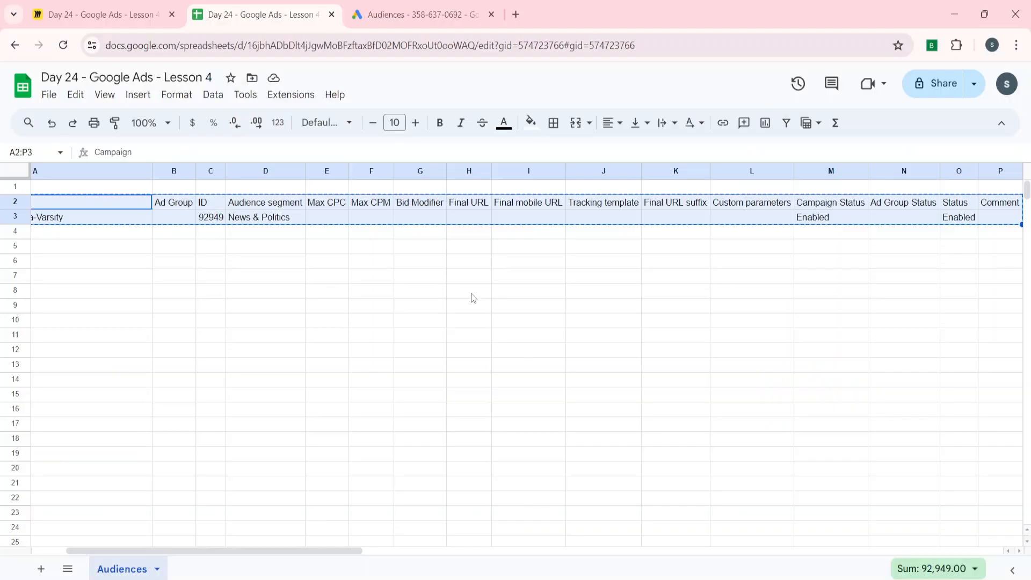
pyautogui.click(416, 15)
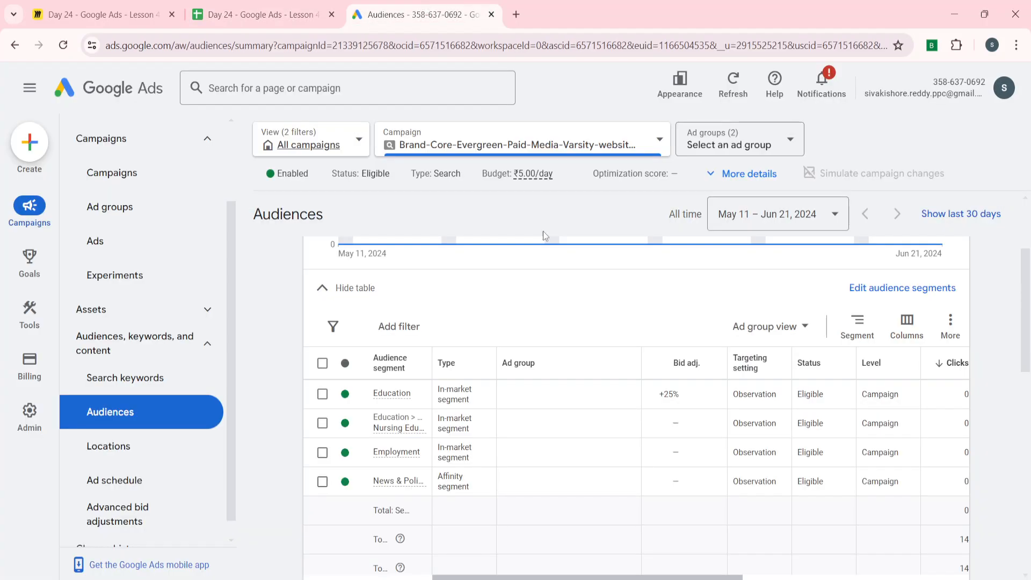
pyautogui.click(878, 290)
pyautogui.click(883, 329)
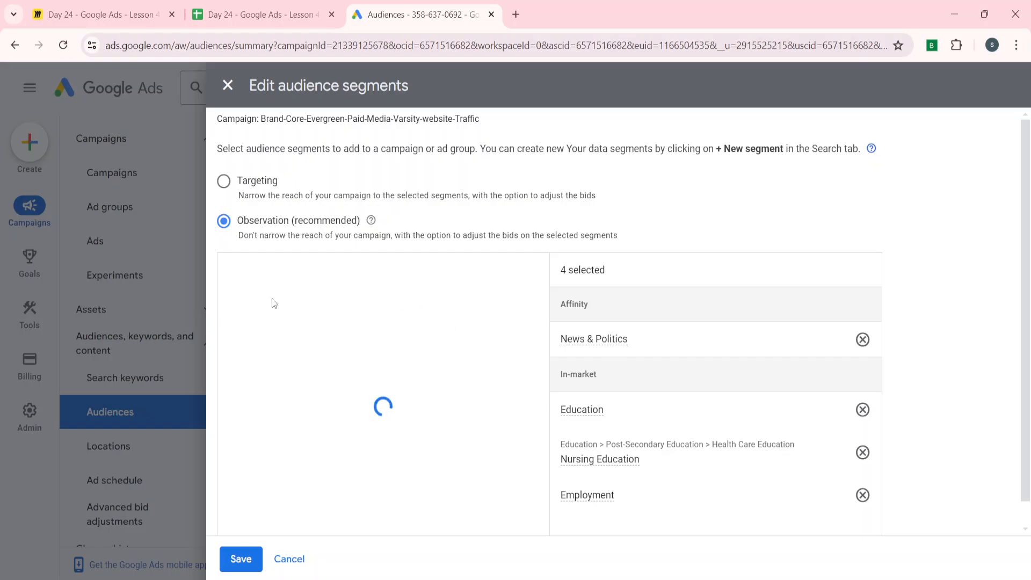
pyautogui.click(325, 272)
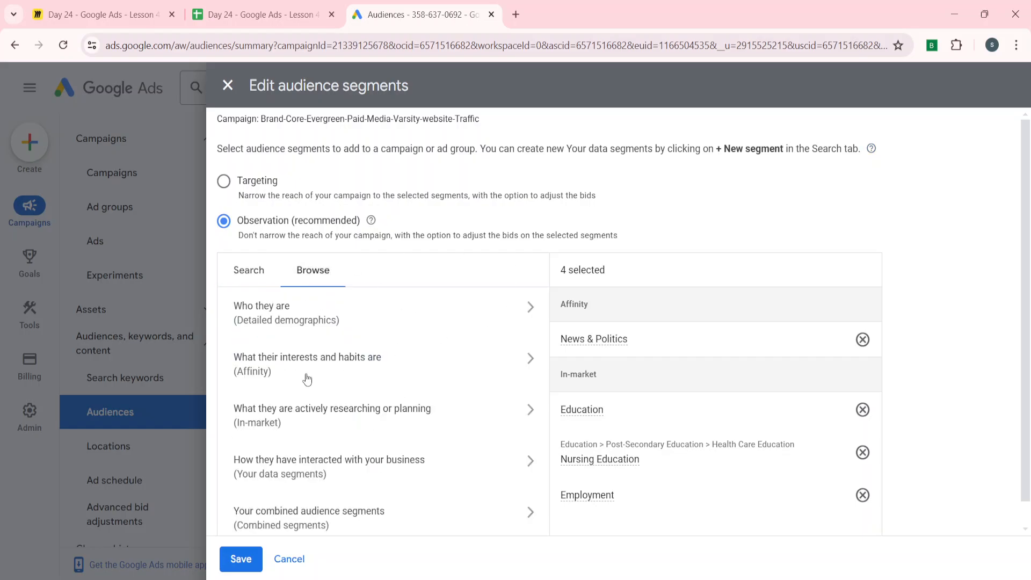
pyautogui.click(308, 380)
pyautogui.moveTo(307, 378)
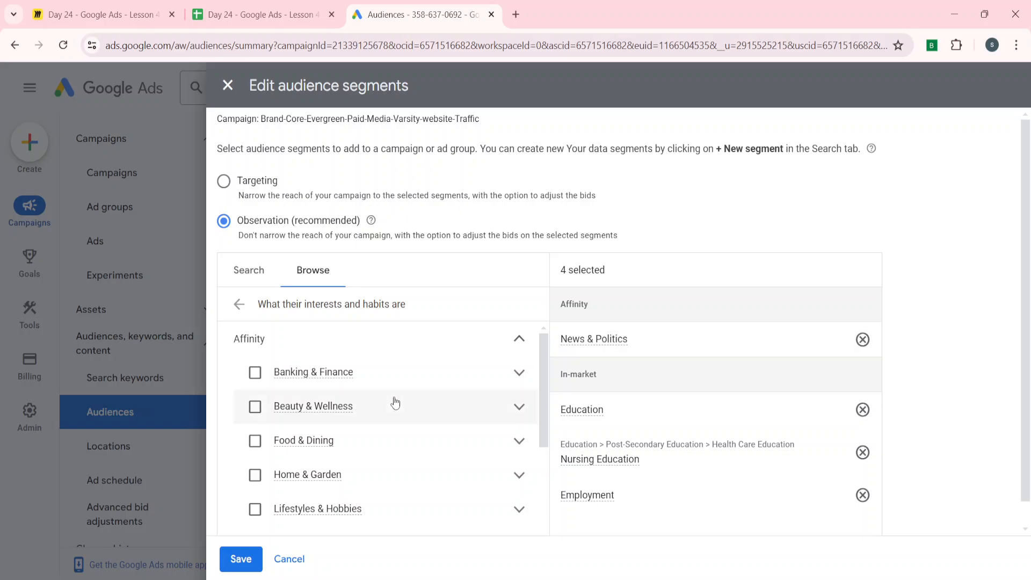
pyautogui.click(239, 304)
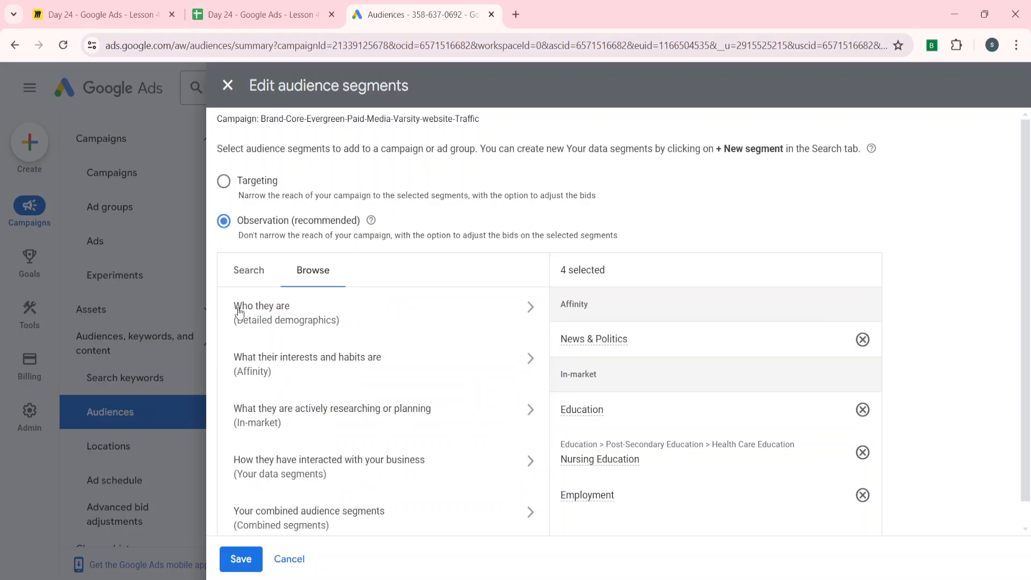
pyautogui.click(299, 361)
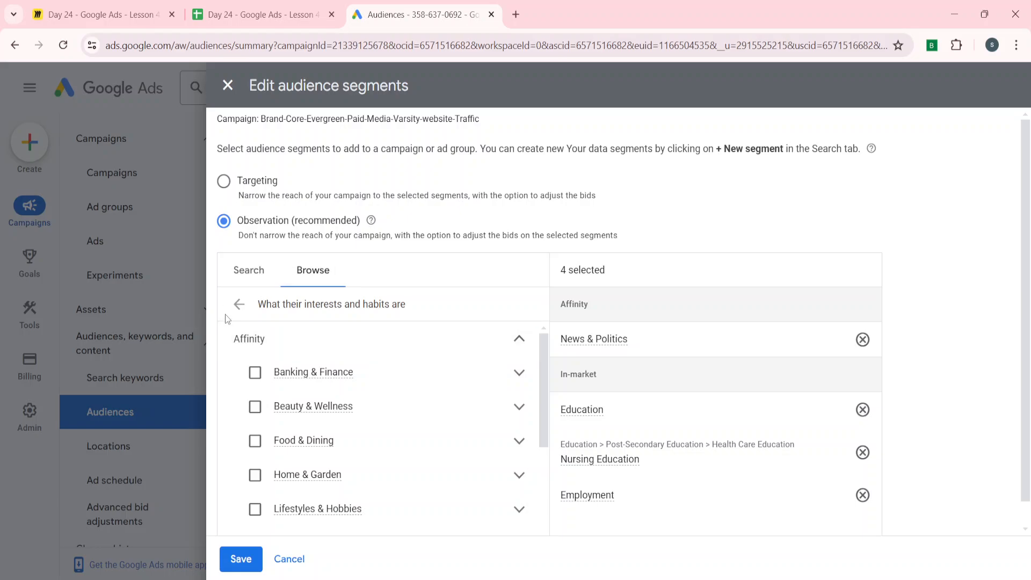
# Step: Add the in-market segments Jewelry & Watches, Fine Jewelry, Watches and Wedding & Engagement Rings to the Brand-Core-Evergreen campaign and save
pyautogui.click(240, 310)
pyautogui.click(316, 419)
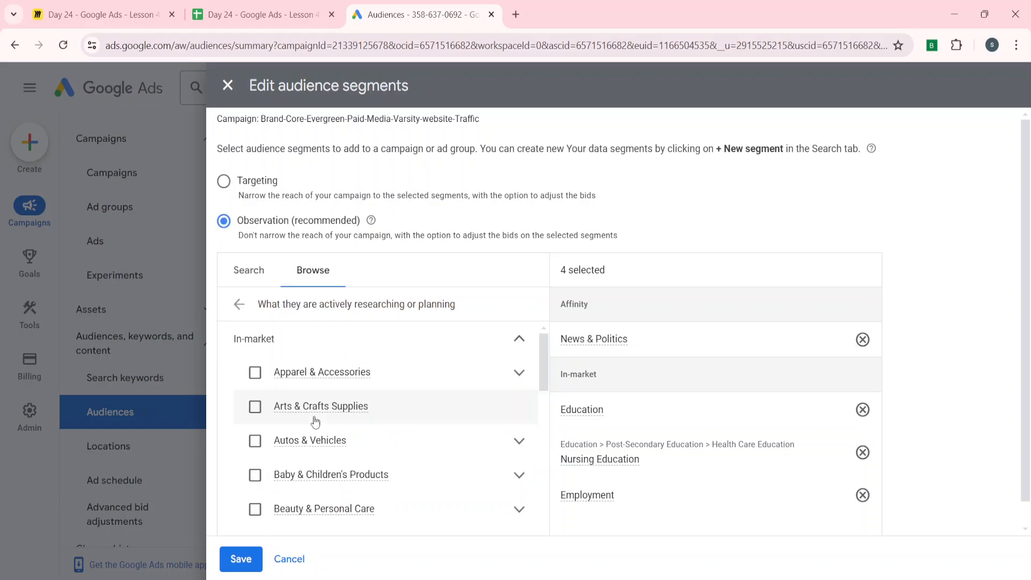
pyautogui.click(518, 372)
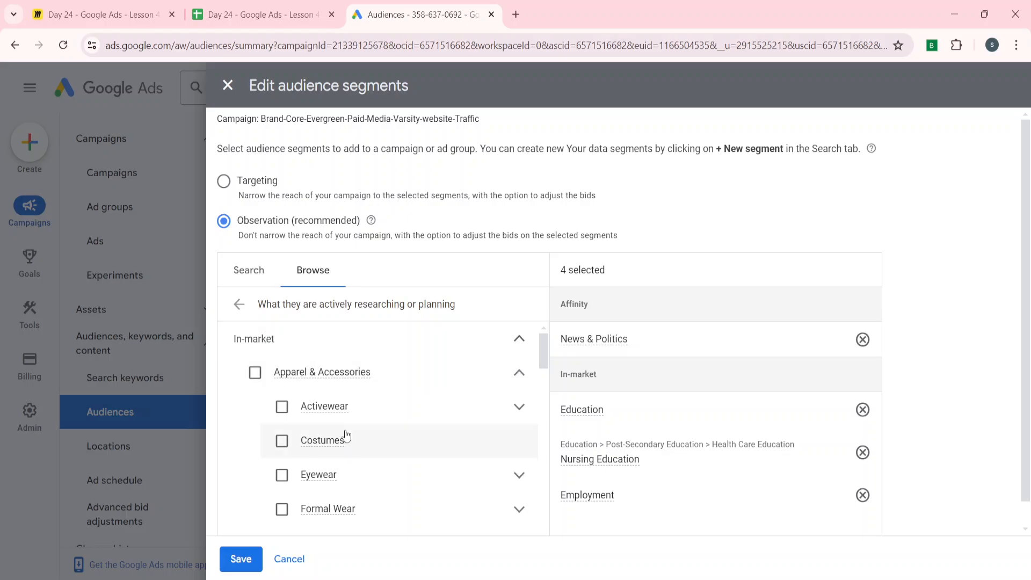
pyautogui.scroll(-3, 345, 436)
pyautogui.scroll(-1, 347, 436)
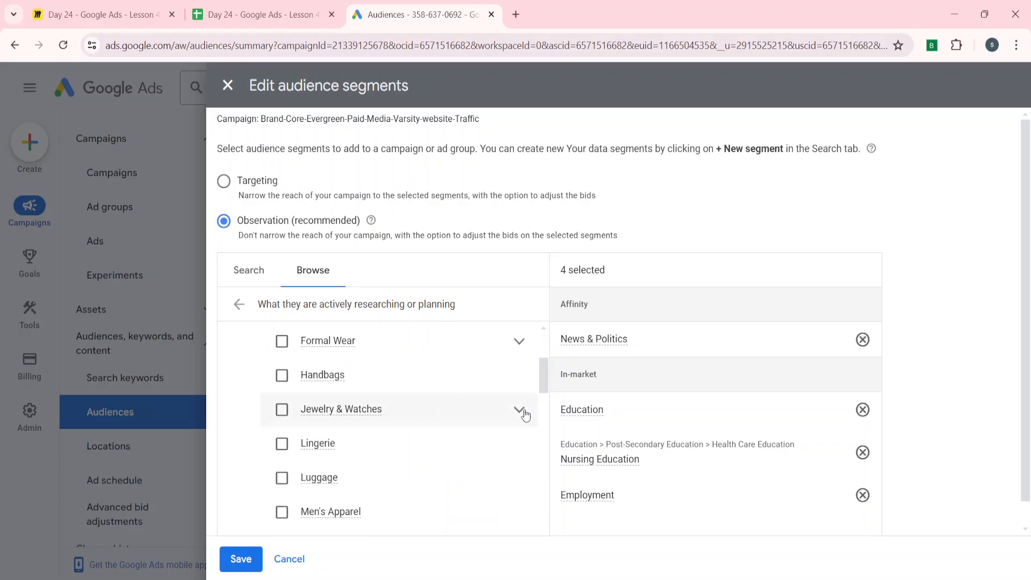
pyautogui.click(519, 410)
pyautogui.click(308, 387)
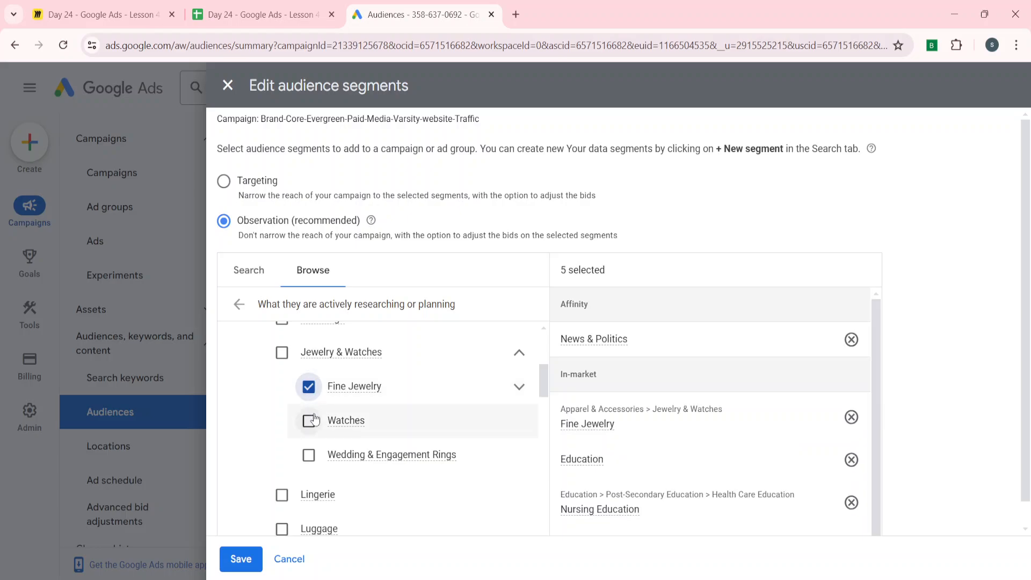
pyautogui.click(310, 421)
pyautogui.click(309, 455)
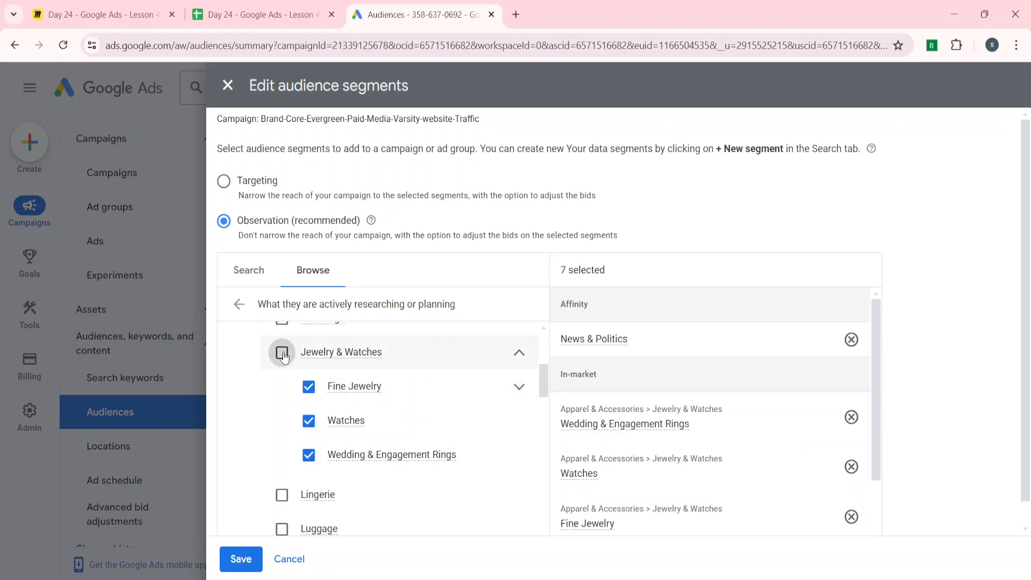
pyautogui.click(282, 353)
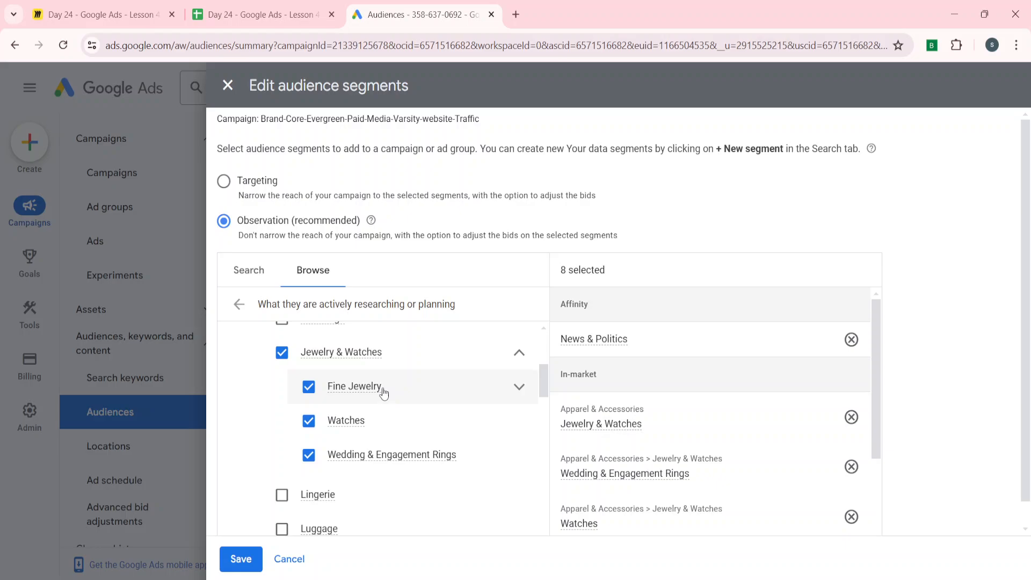
pyautogui.click(242, 566)
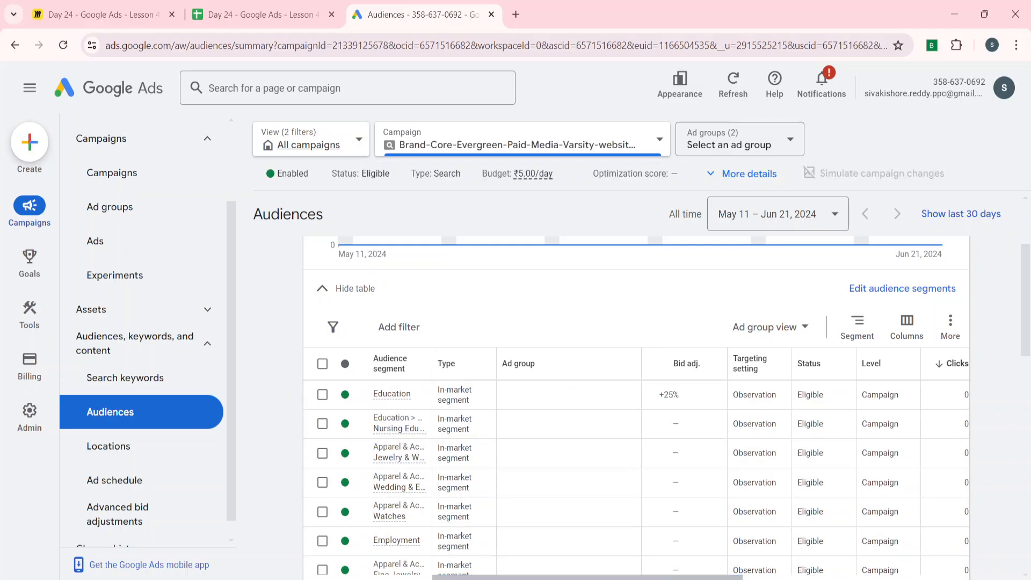
# Step: Switch back to Google Ads Editor and undo adding the News & Politics segment to the Non-Brand-DSA-Paid-Media-Varsity campaign
pyautogui.hotkey('alt', 'Tab')
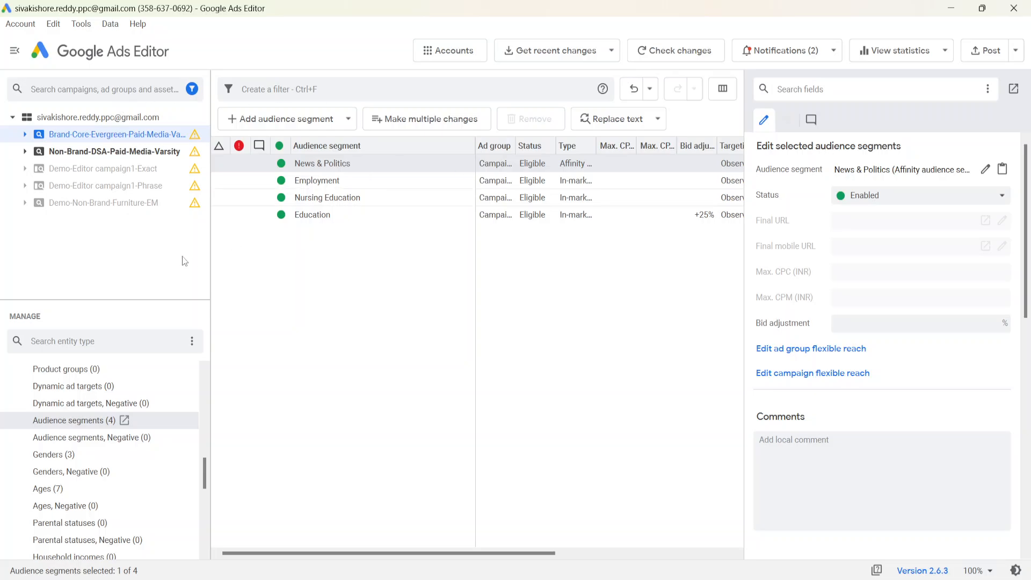
pyautogui.click(565, 50)
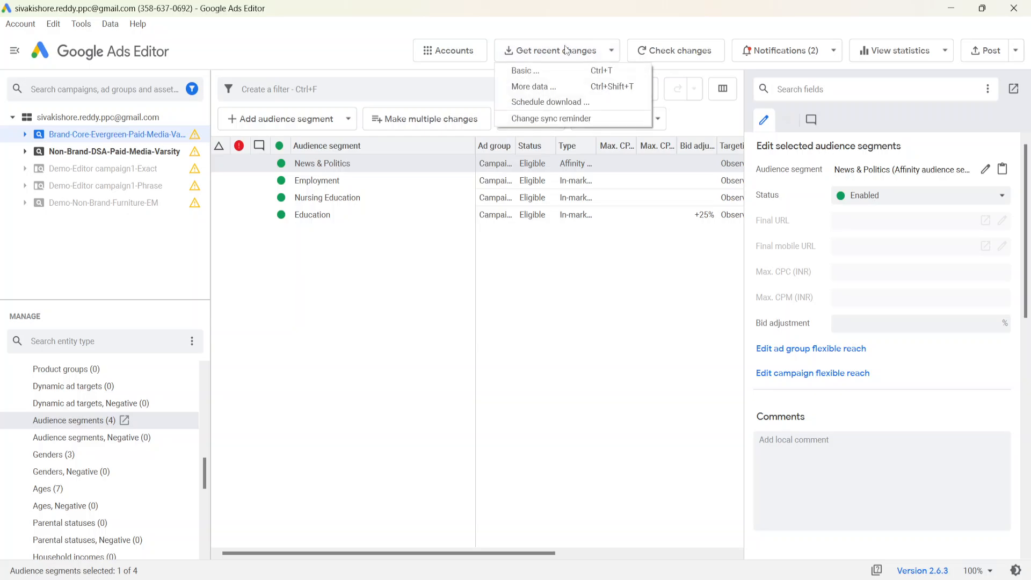
pyautogui.click(400, 325)
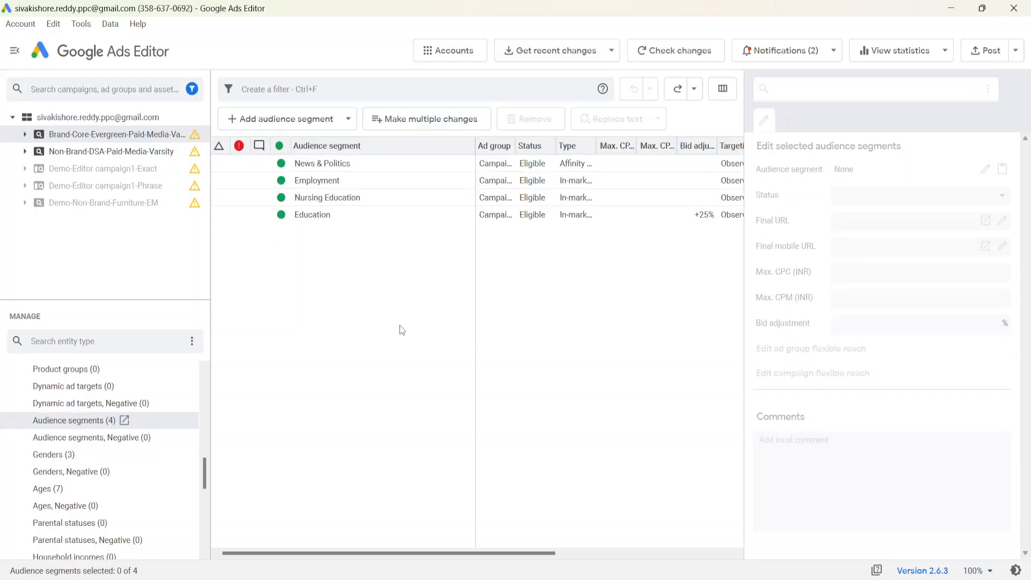
# Step: Download the account's recent changes with the more data option and finish reviewing the downloaded audience segments
pyautogui.click(531, 57)
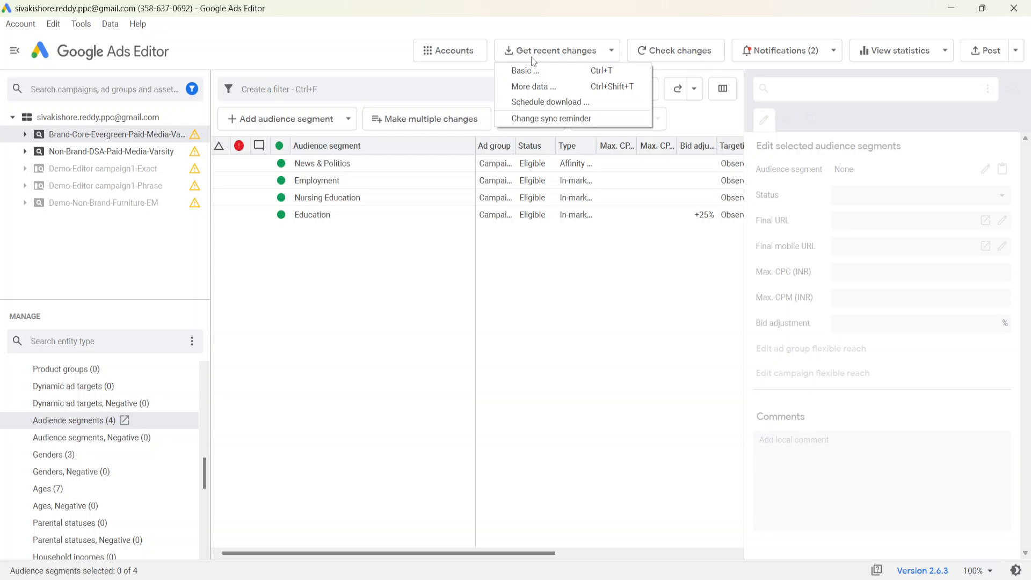
pyautogui.click(526, 86)
pyautogui.click(529, 374)
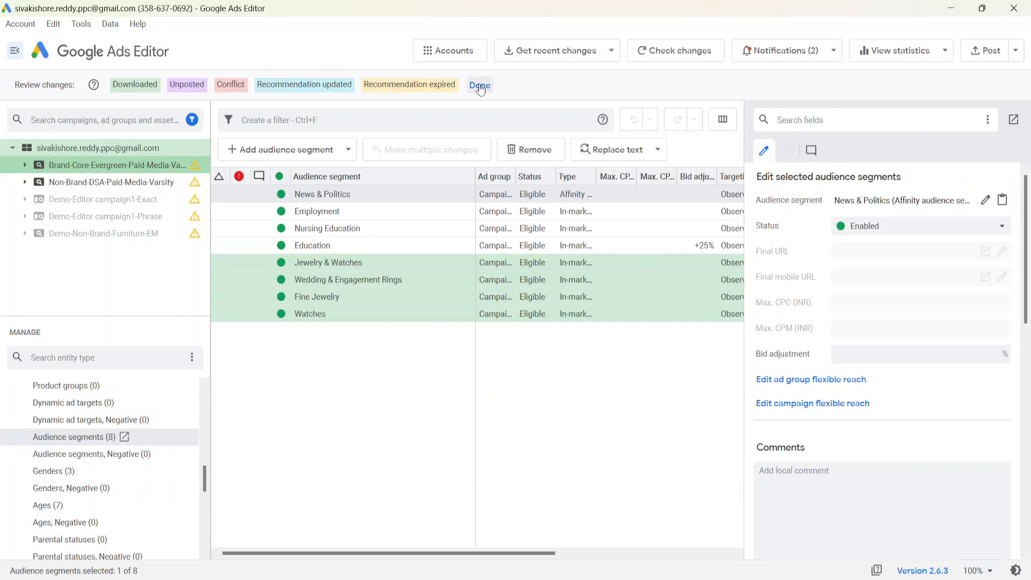
pyautogui.click(481, 87)
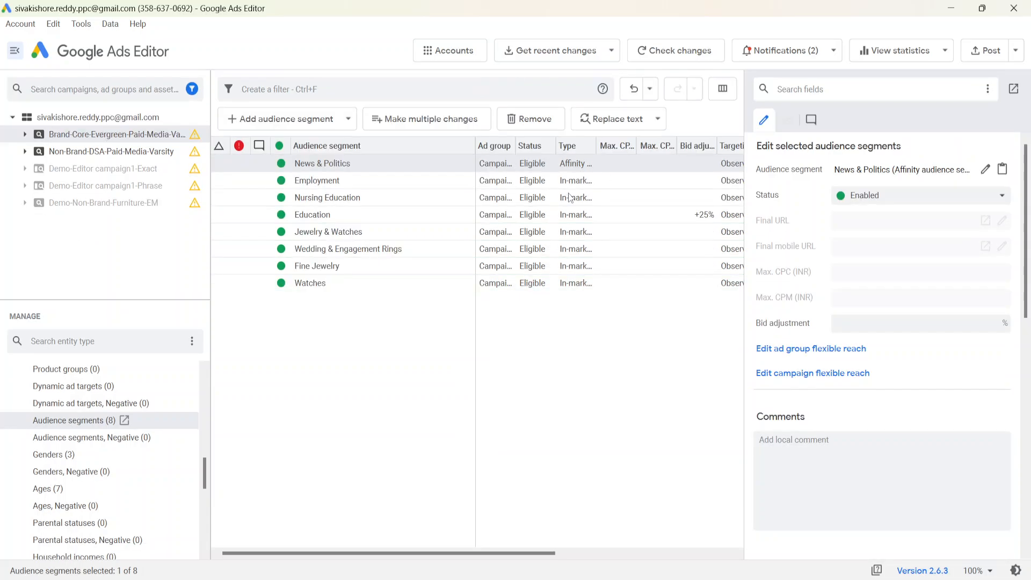
# Step: Copy Brand-Core-Evergreen's Fine Jewelry segment from Google Ads Editor and paste it with its headers into the Audiences sheet at A7
pyautogui.click(317, 269)
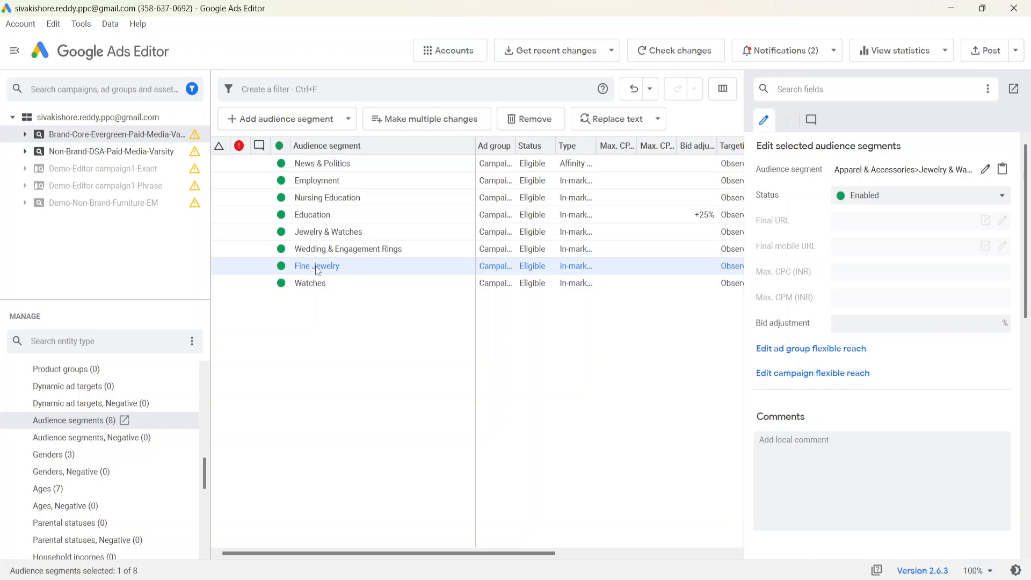
pyautogui.click(497, 578)
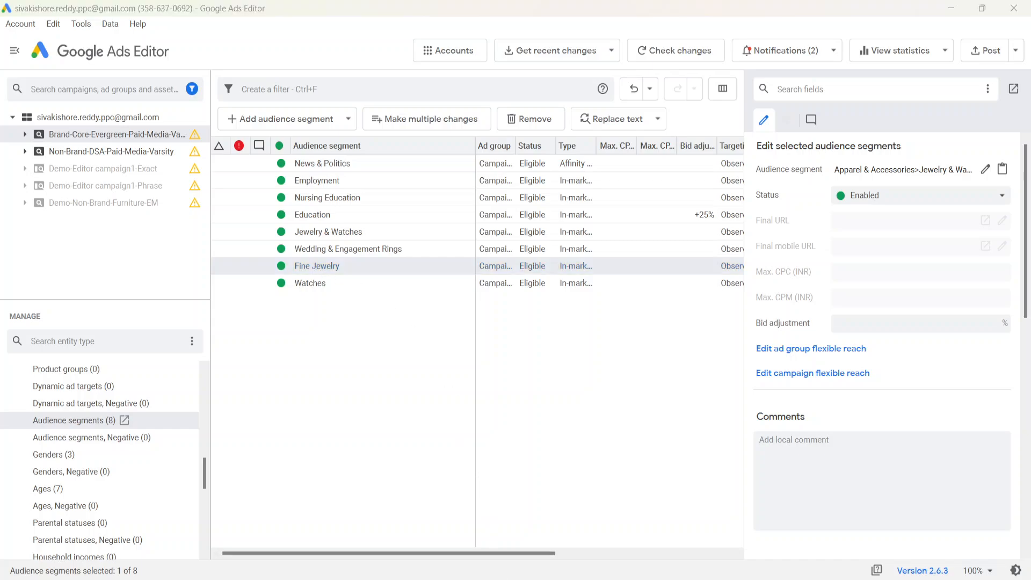
pyautogui.click(258, 14)
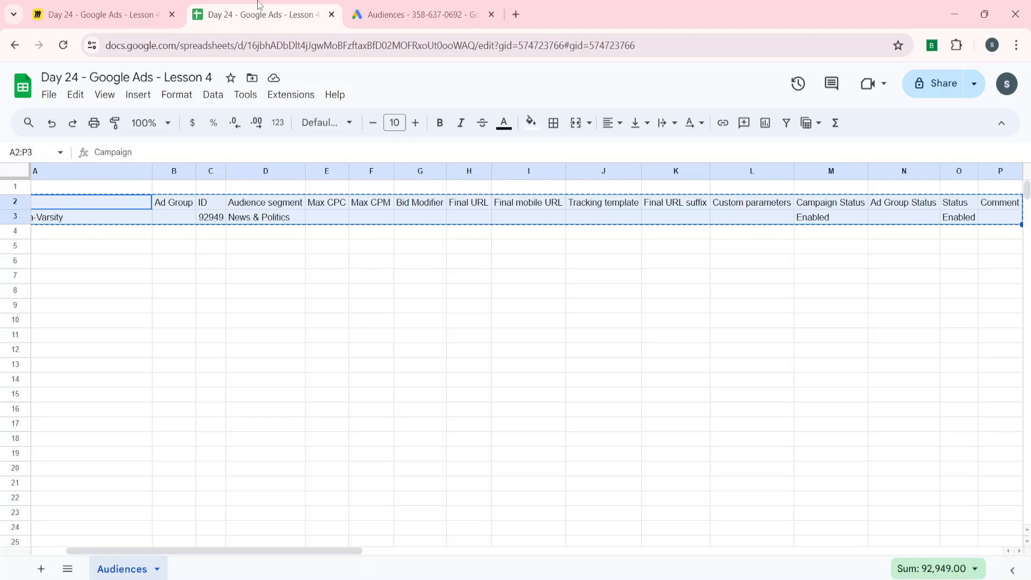
pyautogui.click(75, 274)
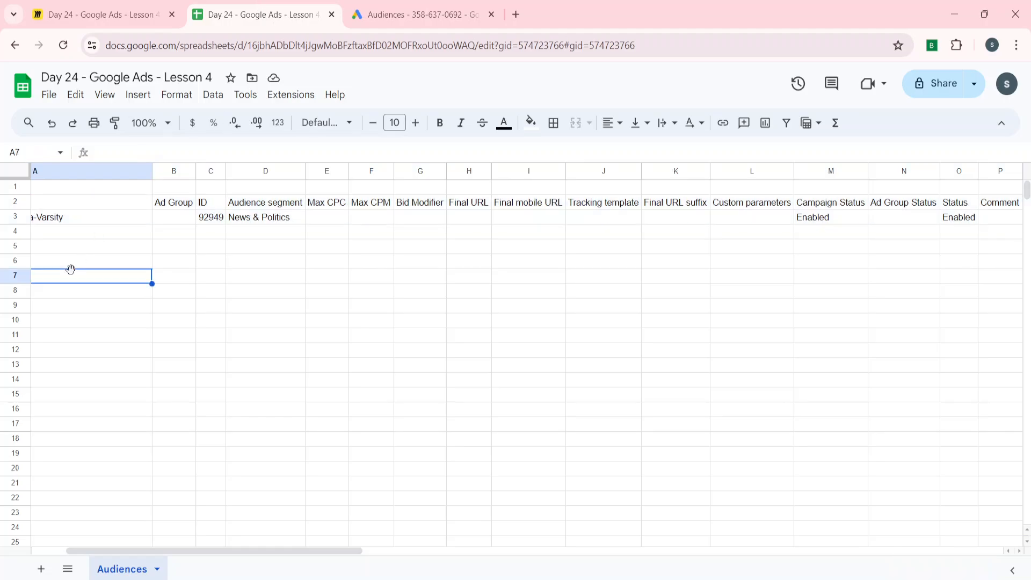
pyautogui.hscroll(-2, 230, 317)
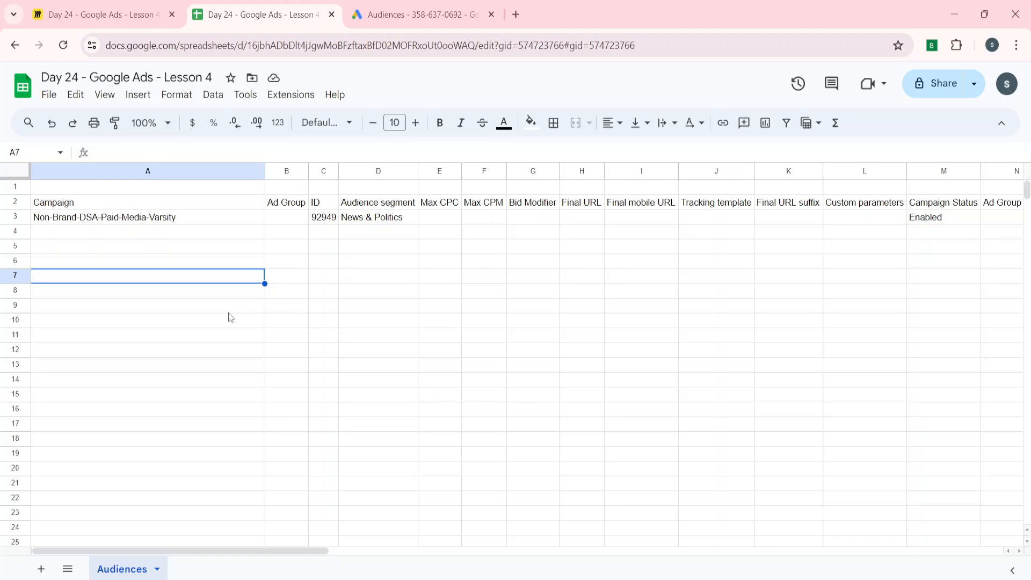
pyautogui.hotkey('ctrl', 'v')
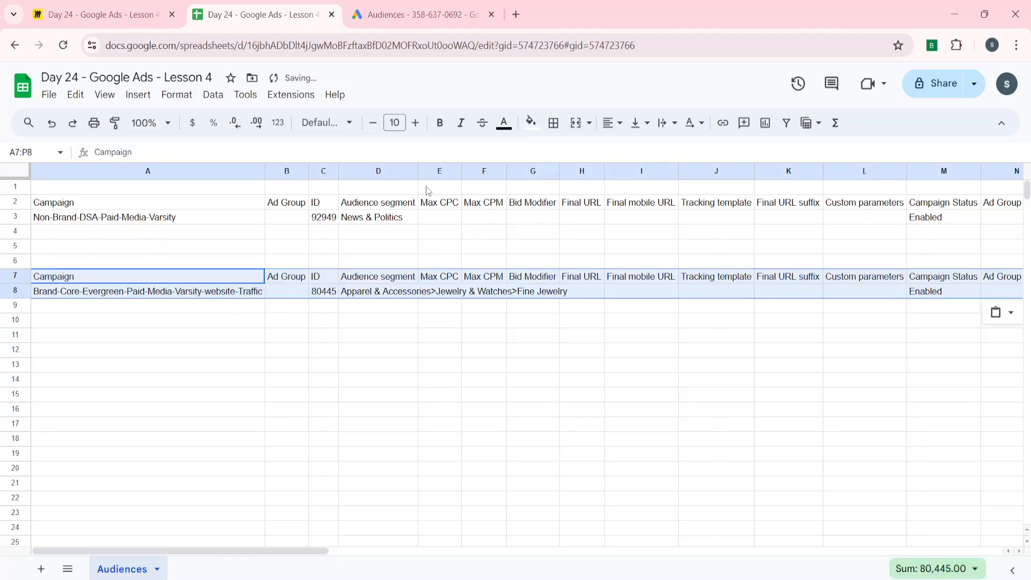
# Step: Fit the Audience segment column's width to its contents and select the News & Politics cell
pyautogui.doubleClick(418, 171)
pyautogui.hotkey('ctrl', 'c')
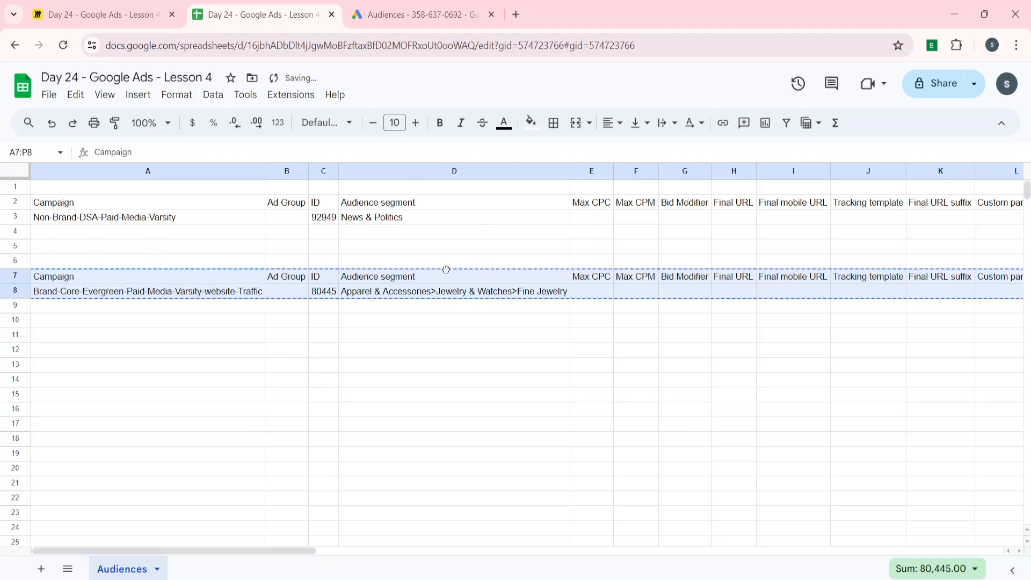
pyautogui.press('Escape')
pyautogui.press('Up')
pyautogui.press('Up')
pyautogui.press('Up')
pyautogui.press('Right')
pyautogui.press('Right')
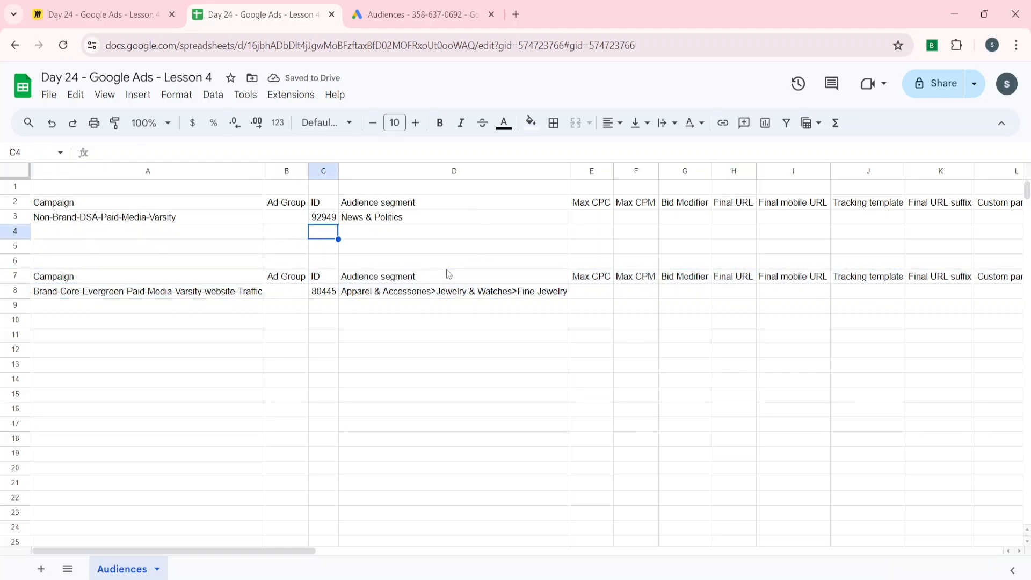
pyautogui.press('Up')
pyautogui.press('Right')
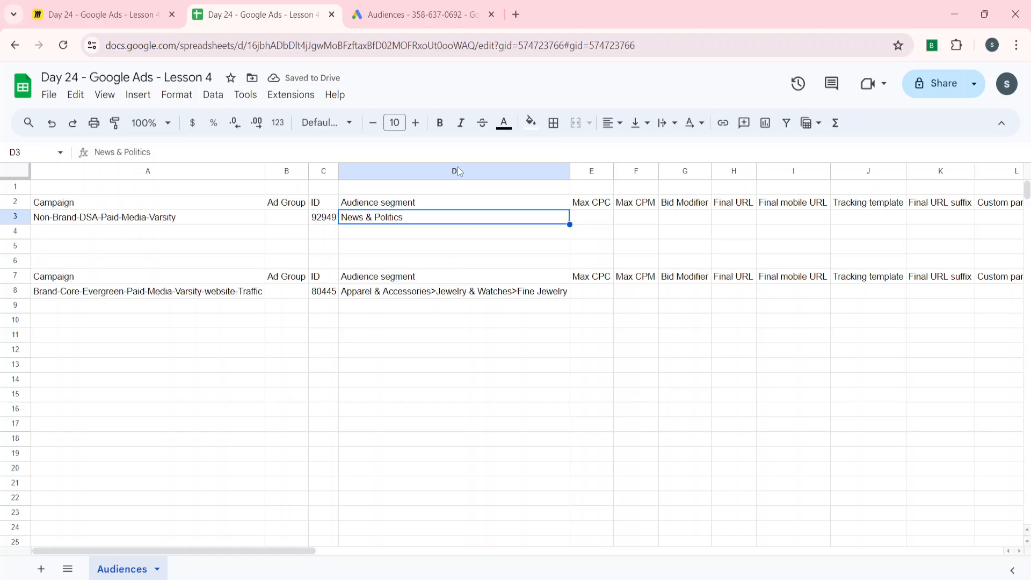
# Step: Open the Brand-Core-Evergreen campaign's audience segments for editing in Google Ads and locate News & Politics among the Affinity categories
pyautogui.click(454, 11)
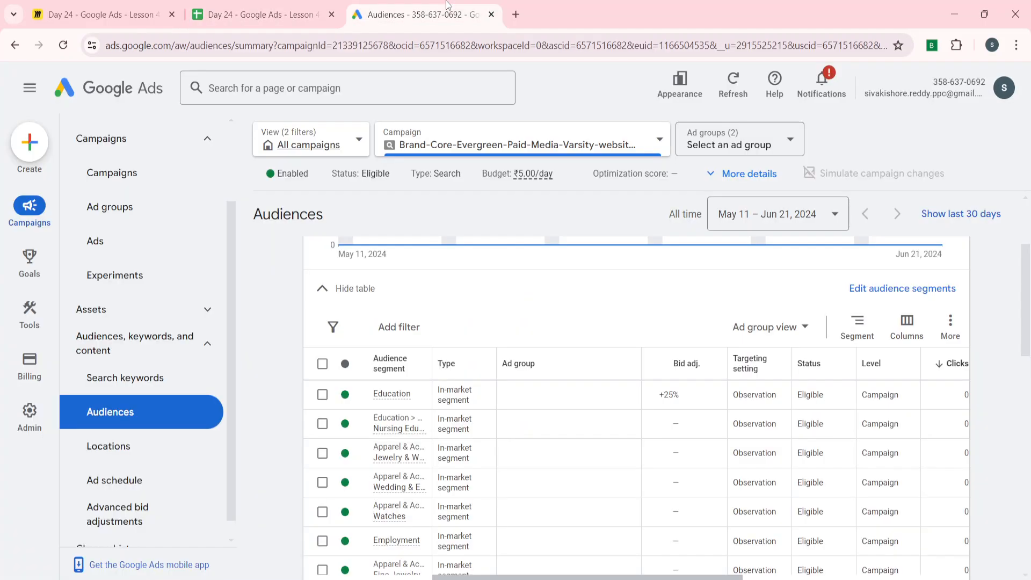
pyautogui.click(917, 292)
pyautogui.click(908, 323)
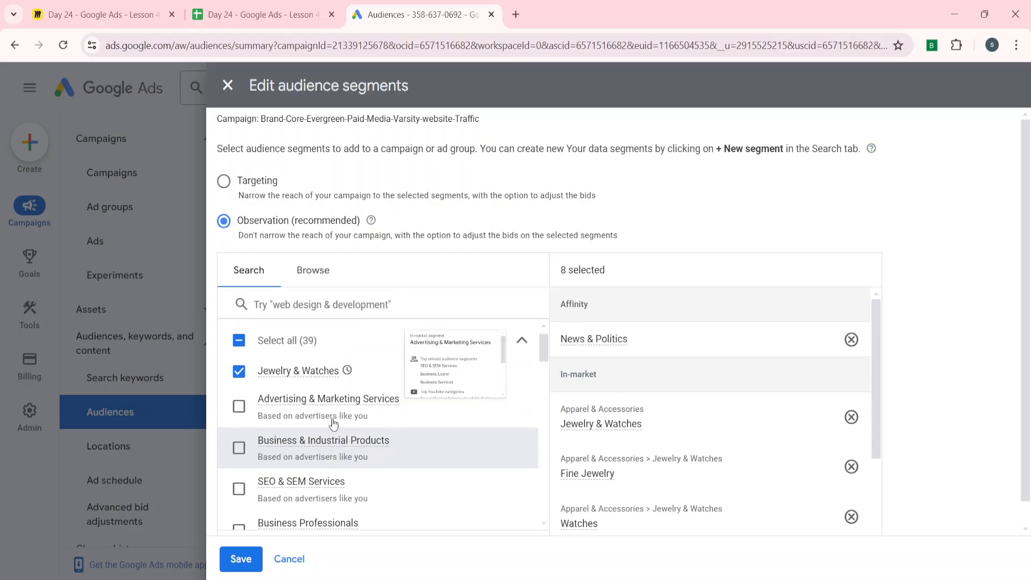
pyautogui.click(257, 15)
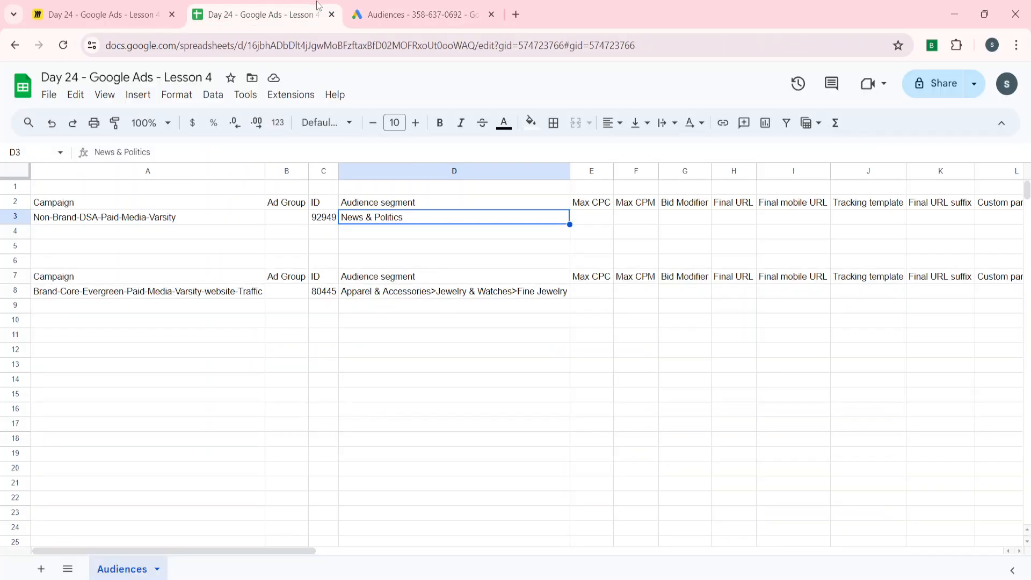
pyautogui.click(419, 15)
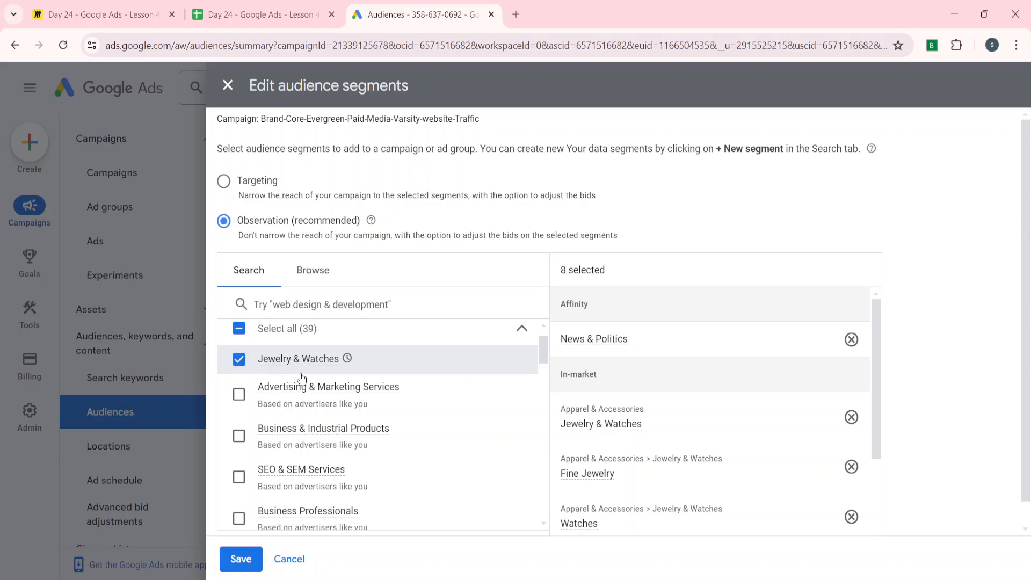
pyautogui.click(301, 272)
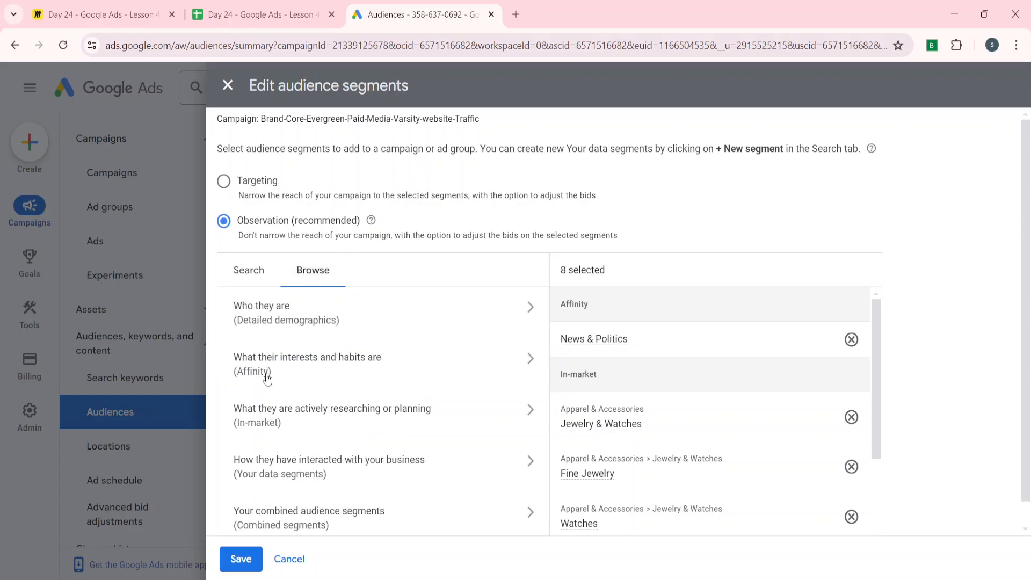
pyautogui.click(267, 371)
pyautogui.scroll(-2, 267, 453)
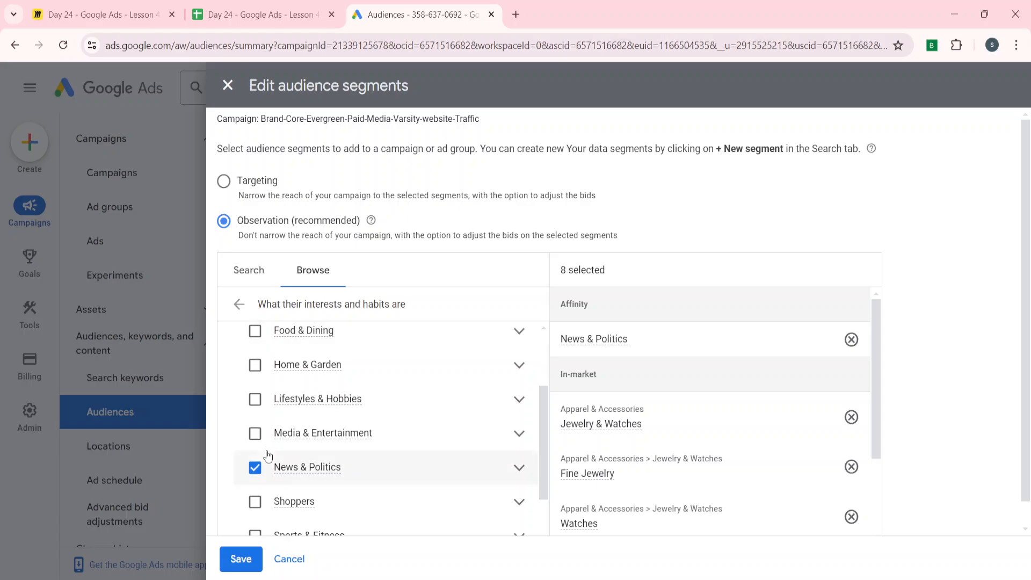
pyautogui.scroll(-1, 254, 470)
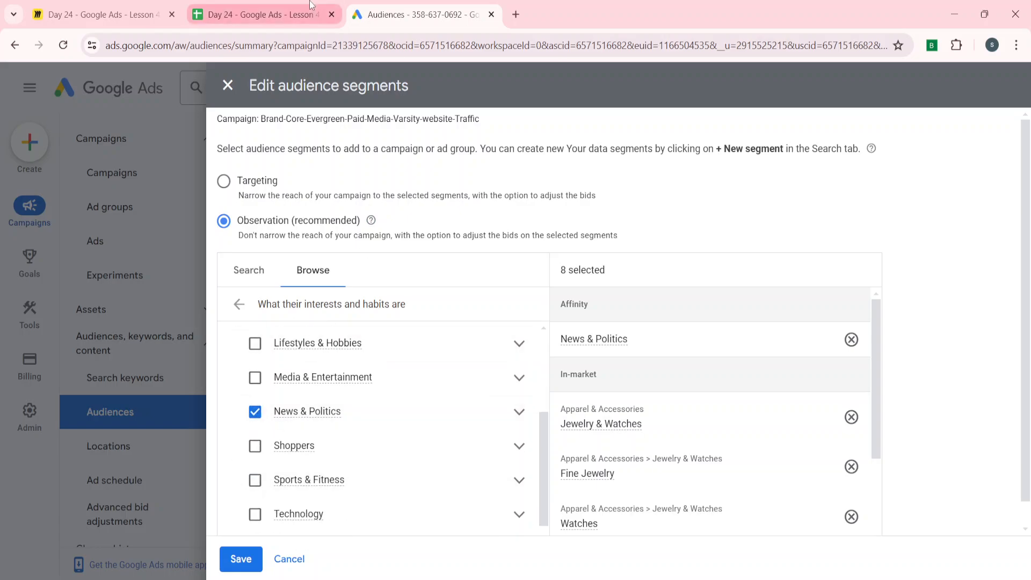
# Step: Check the Fine Jewelry segment path in the sheet, and look through the In-market categories in Google Ads
pyautogui.click(269, 9)
pyautogui.click(390, 296)
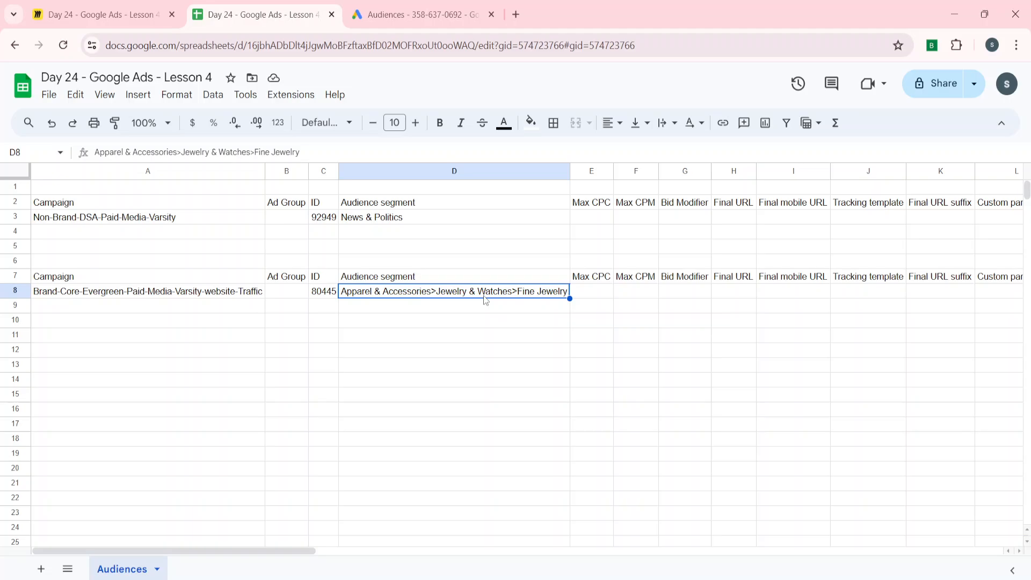
pyautogui.click(429, 7)
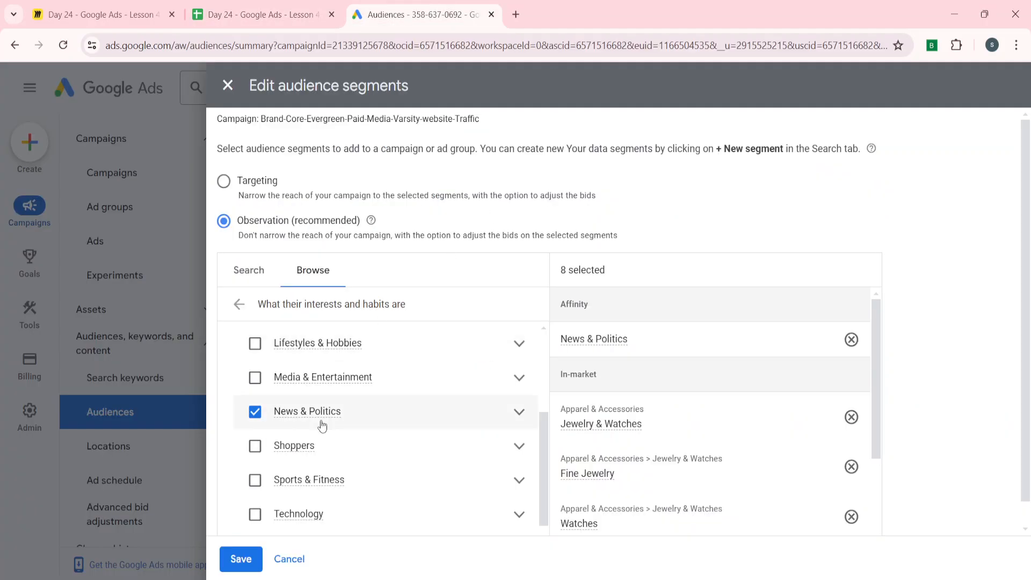
pyautogui.click(238, 304)
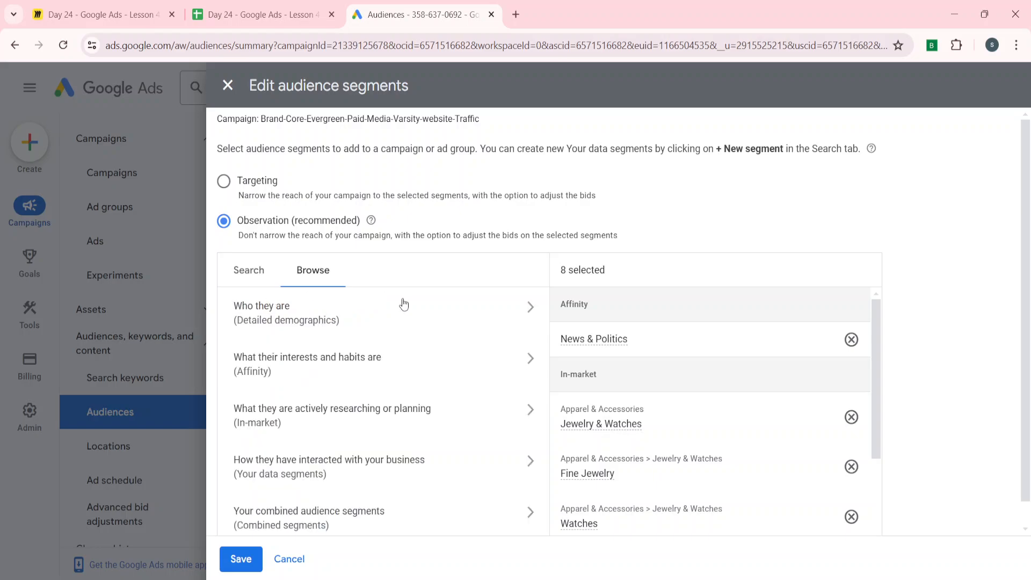
pyautogui.click(338, 415)
pyautogui.scroll(-3, 338, 419)
pyautogui.scroll(1, 336, 417)
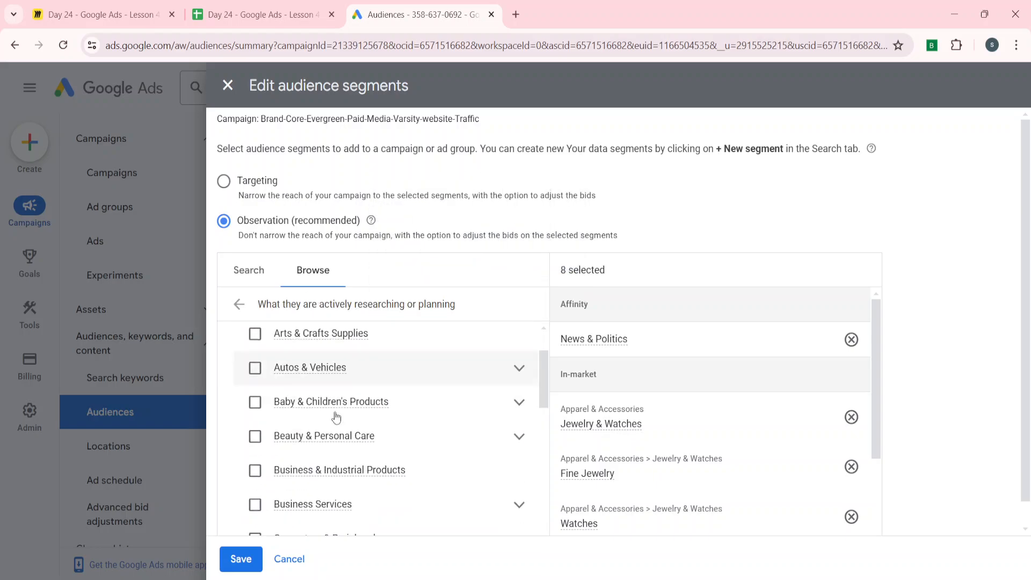
pyautogui.scroll(-8, 336, 417)
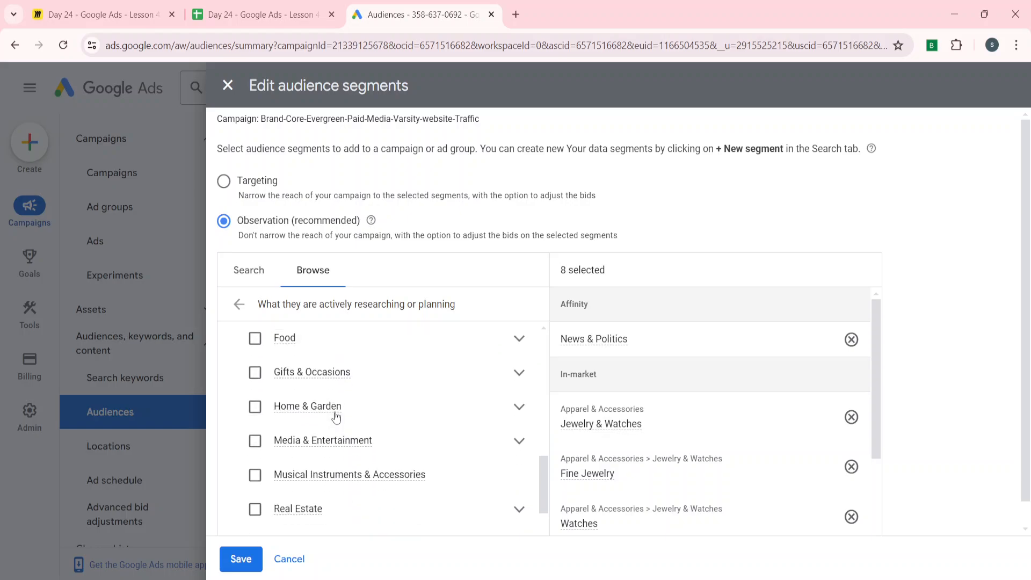
pyautogui.scroll(-3, 336, 417)
pyautogui.scroll(8, 337, 417)
pyautogui.scroll(-8, 337, 417)
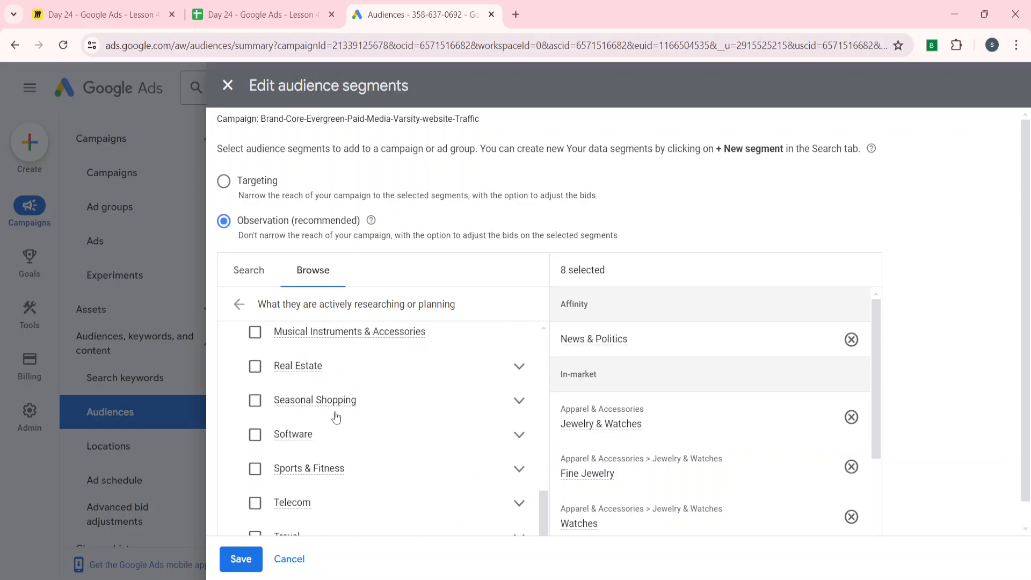
pyautogui.scroll(2, 385, 383)
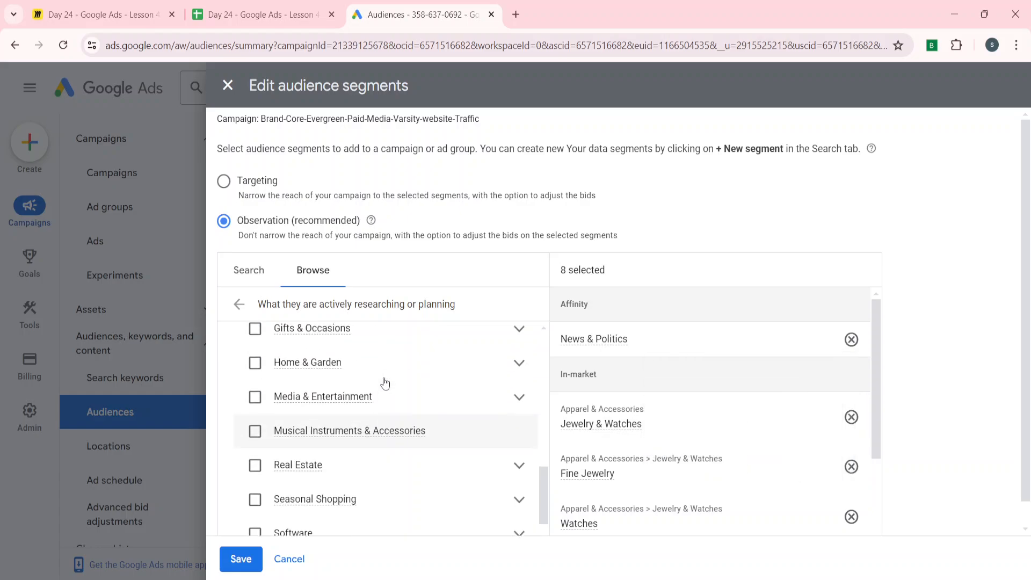
pyautogui.scroll(9, 385, 383)
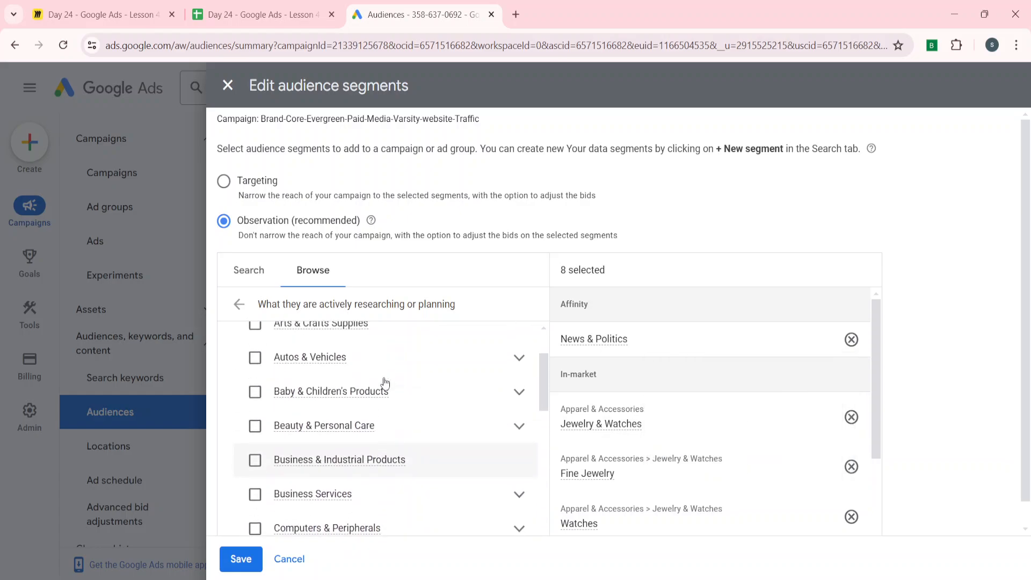
pyautogui.scroll(3, 384, 383)
pyautogui.click(362, 386)
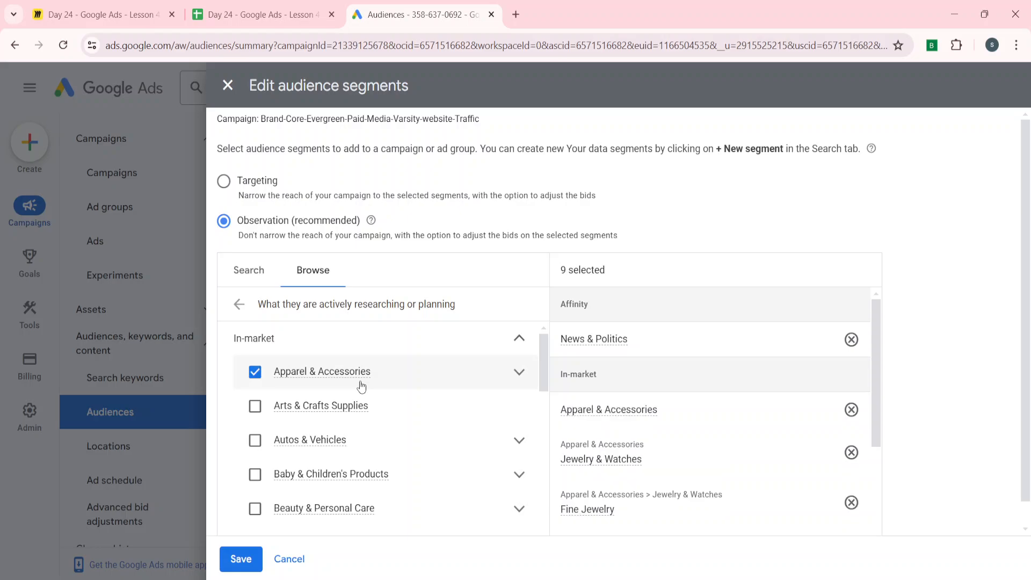
pyautogui.scroll(-1, 362, 385)
pyautogui.click(254, 363)
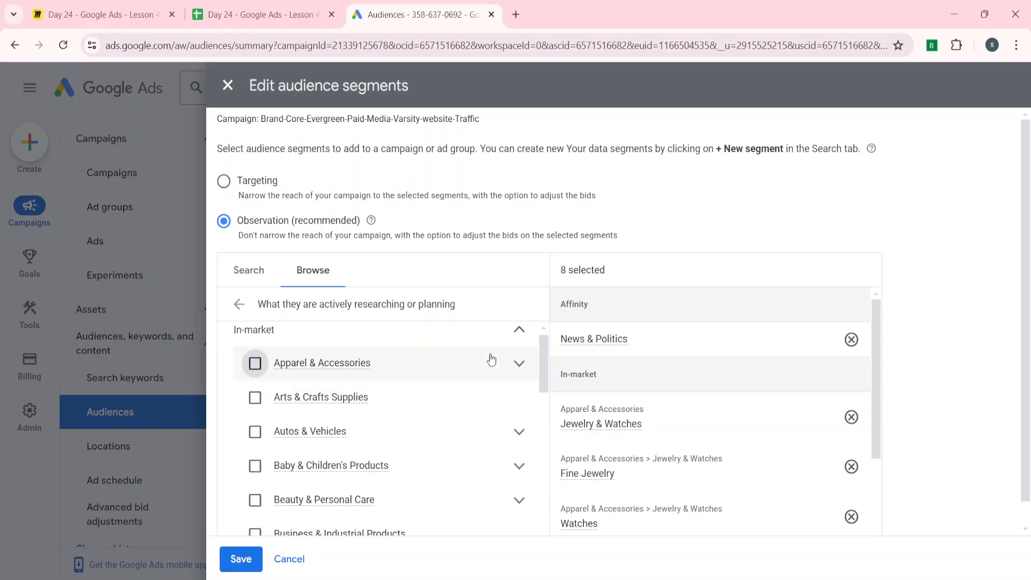
# Step: Expand Apparel & Accessories and its Jewelry & Watches subcategory, and compare the hierarchy with the Fine Jewelry path in the sheet
pyautogui.click(518, 364)
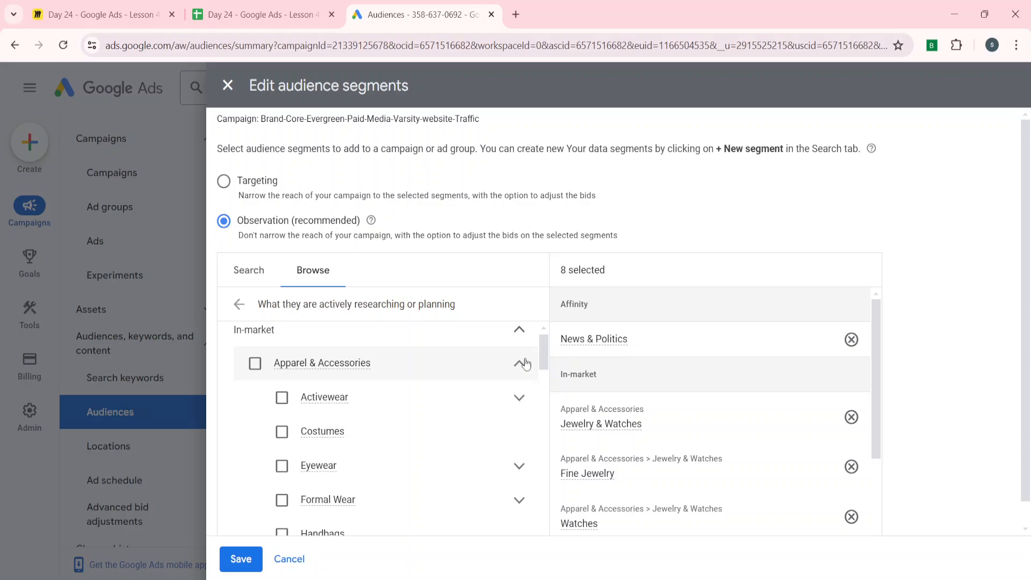
pyautogui.scroll(-4, 428, 407)
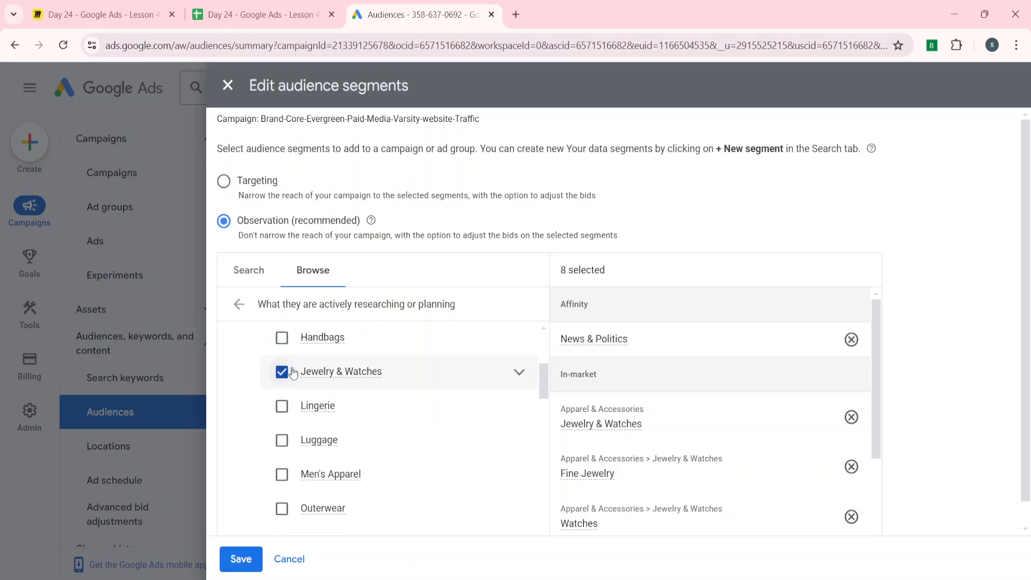
pyautogui.click(519, 372)
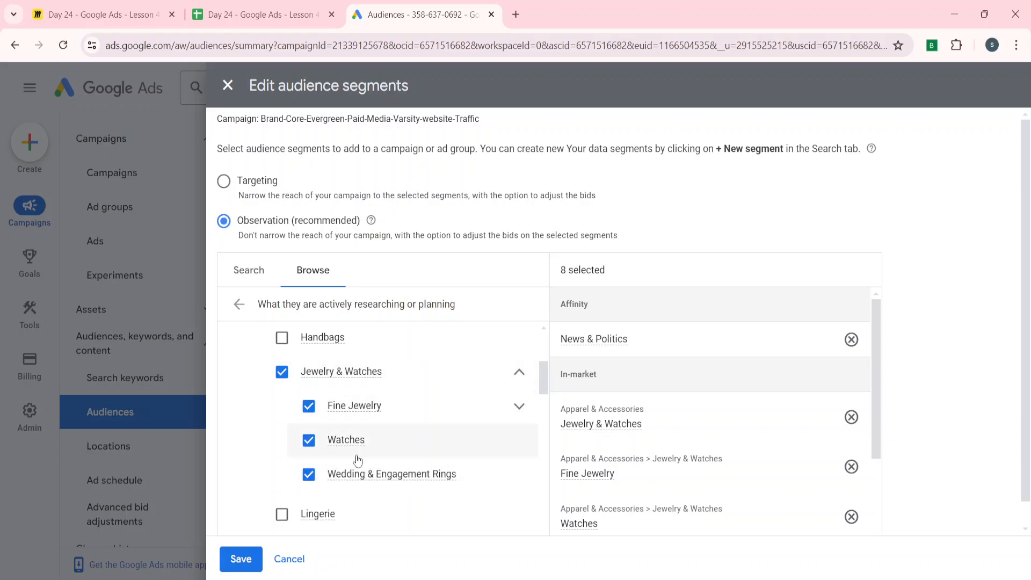
pyautogui.click(256, 14)
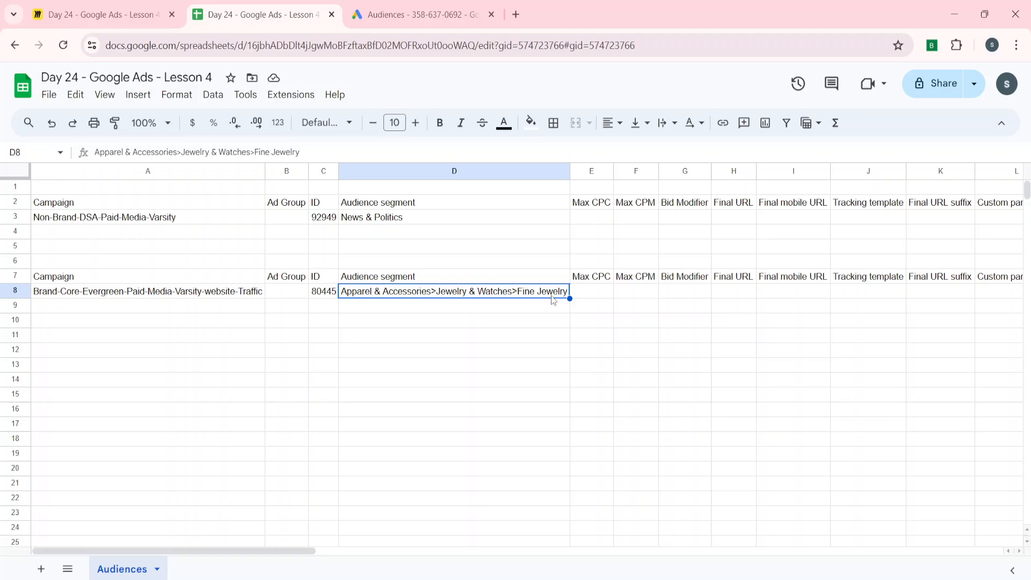
pyautogui.click(388, 331)
pyautogui.press('Up')
pyautogui.press('Up')
# Step: In Google Ads Editor, copy all Brand-Core-Evergreen audience segments to Non-Brand-DSA-Paid-Media-Varsity as campaign-level audience segments, and undo the paste
pyautogui.hotkey('alt', 'Tab')
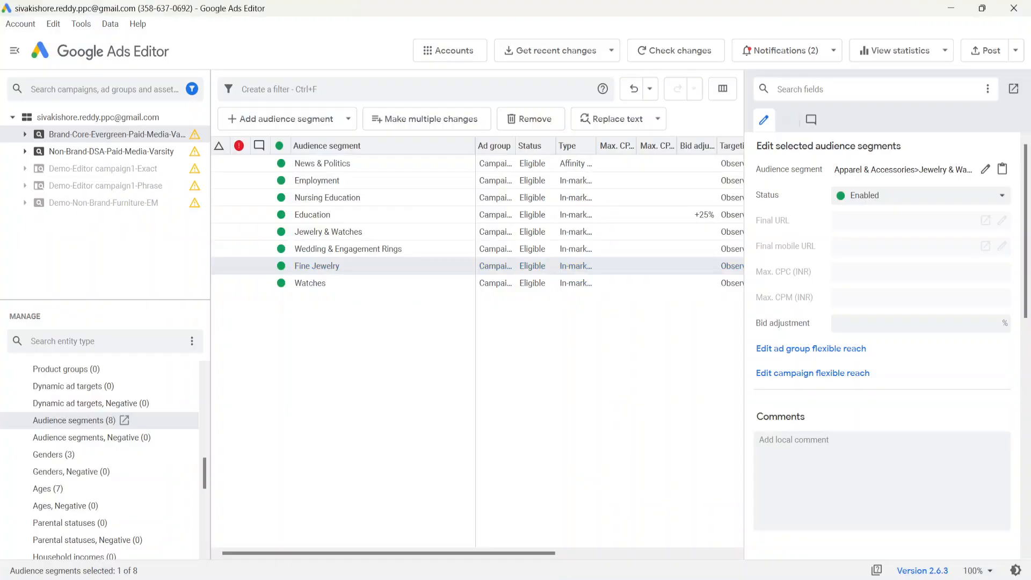
pyautogui.click(369, 342)
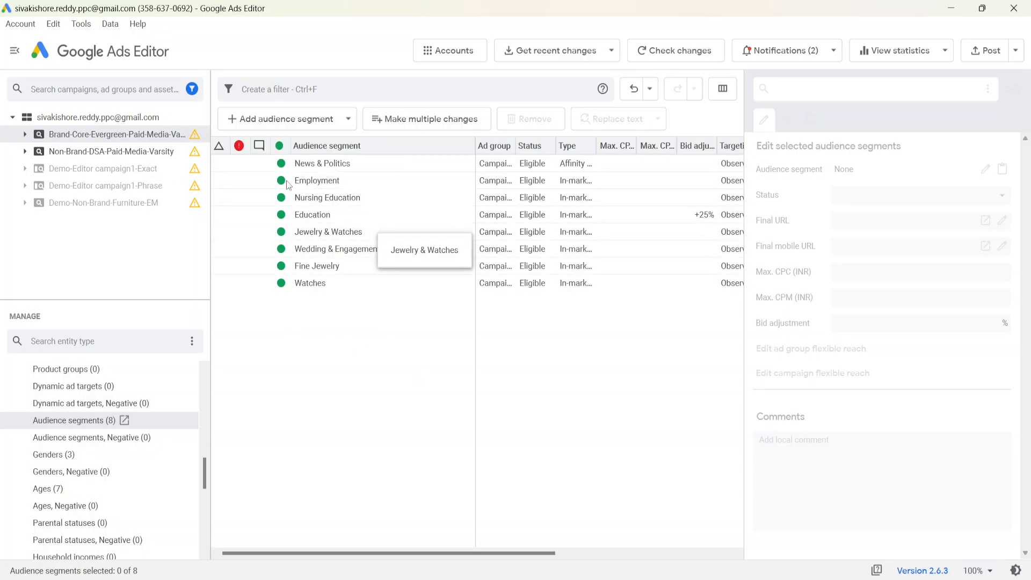
pyautogui.click(50, 155)
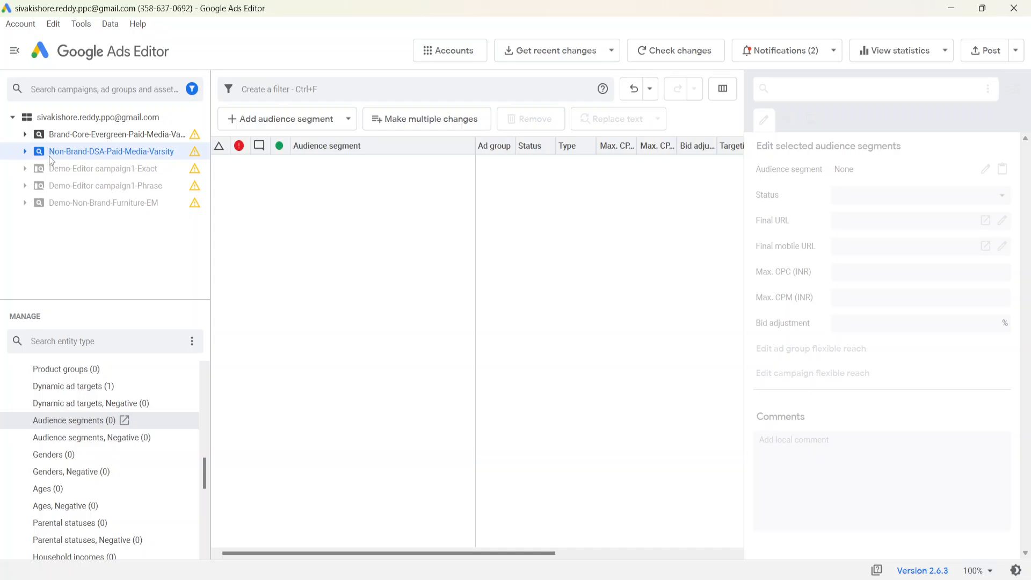
pyautogui.click(88, 136)
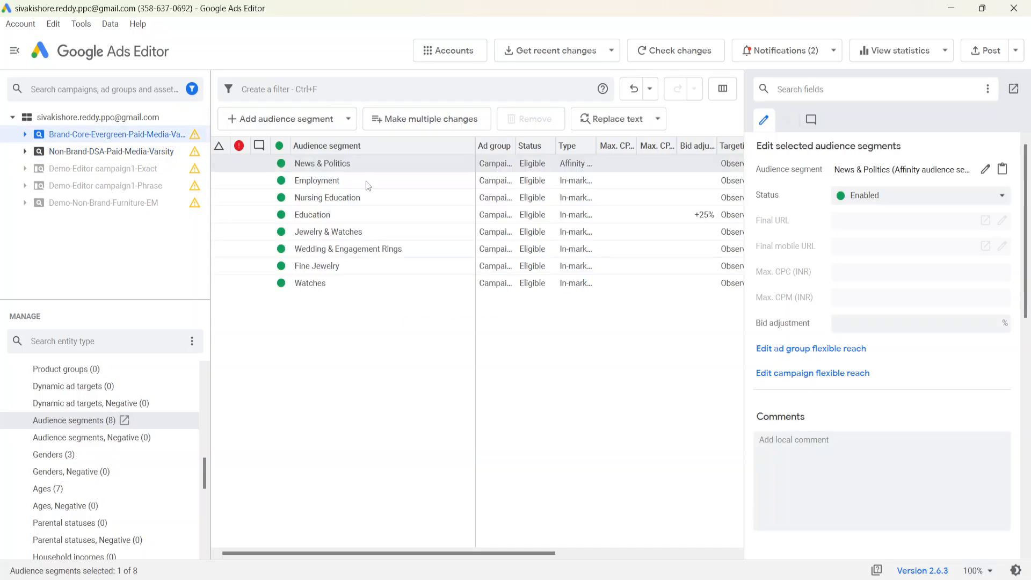
pyautogui.click(240, 230)
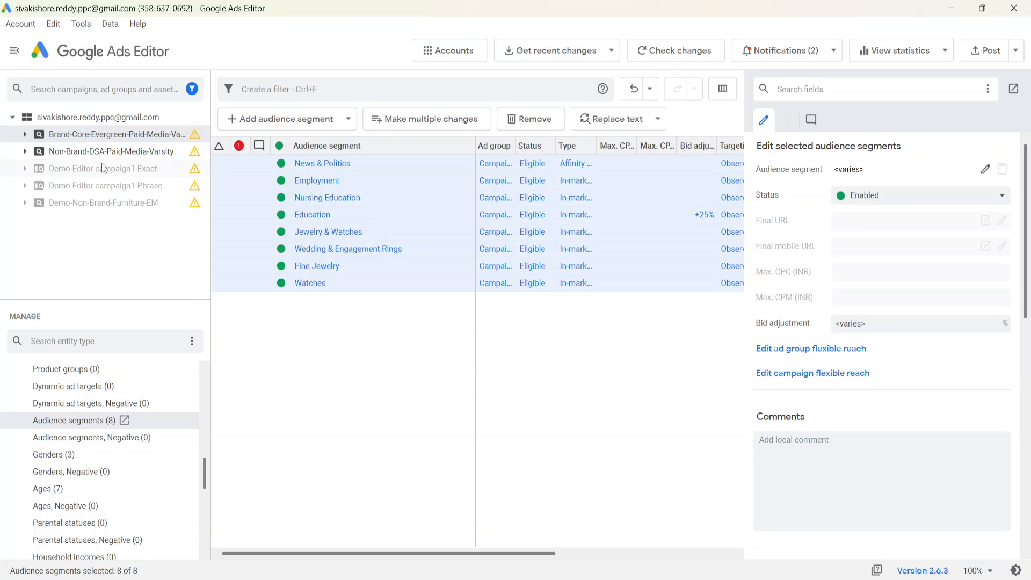
pyautogui.click(88, 155)
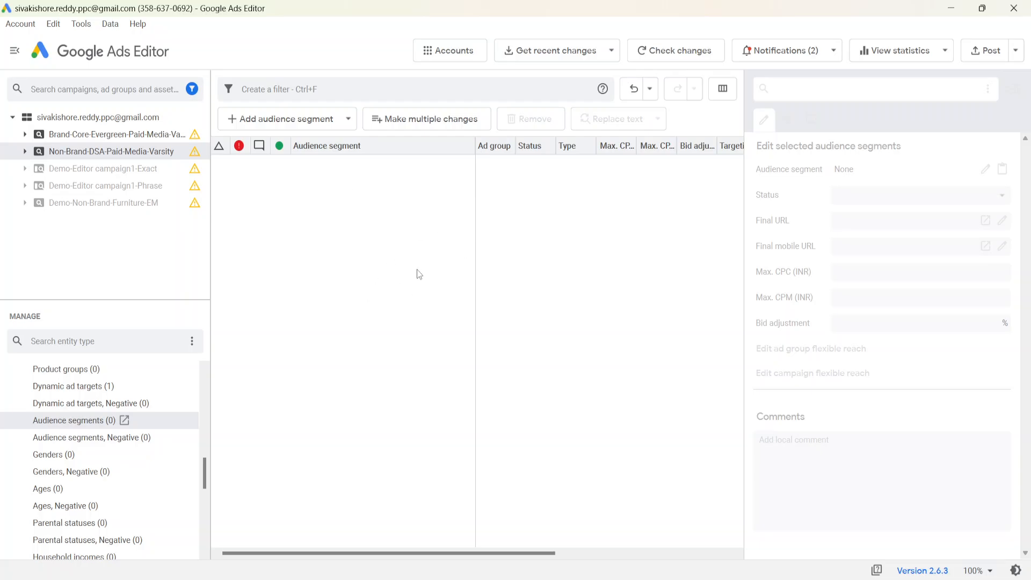
pyautogui.hotkey('ctrl', 'v')
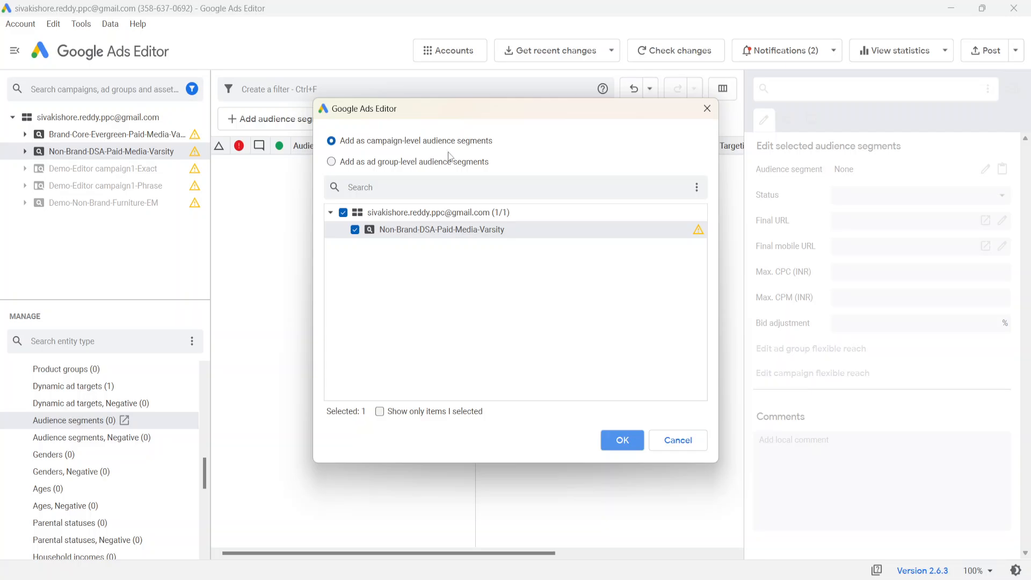
pyautogui.click(623, 440)
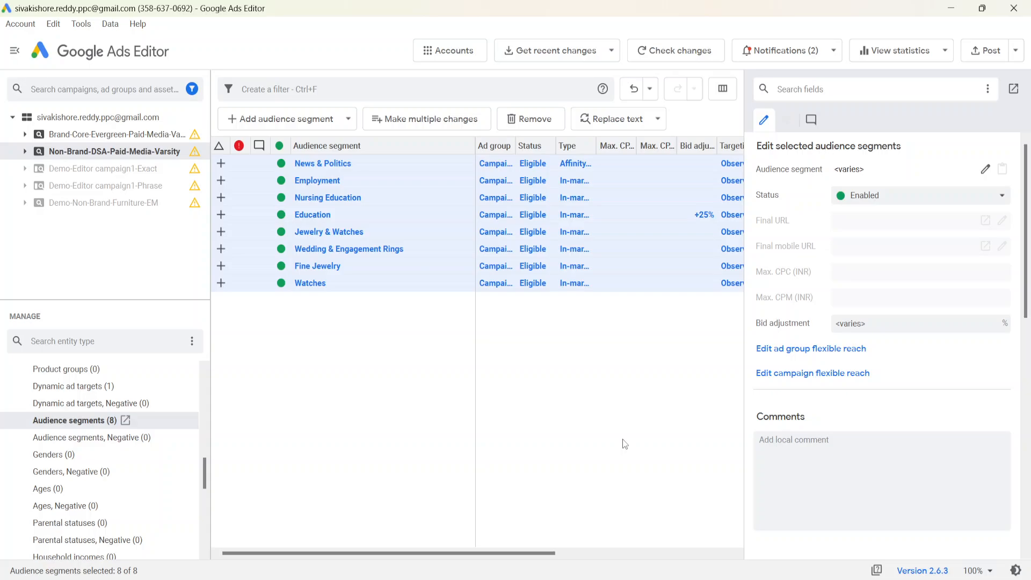
pyautogui.click(460, 381)
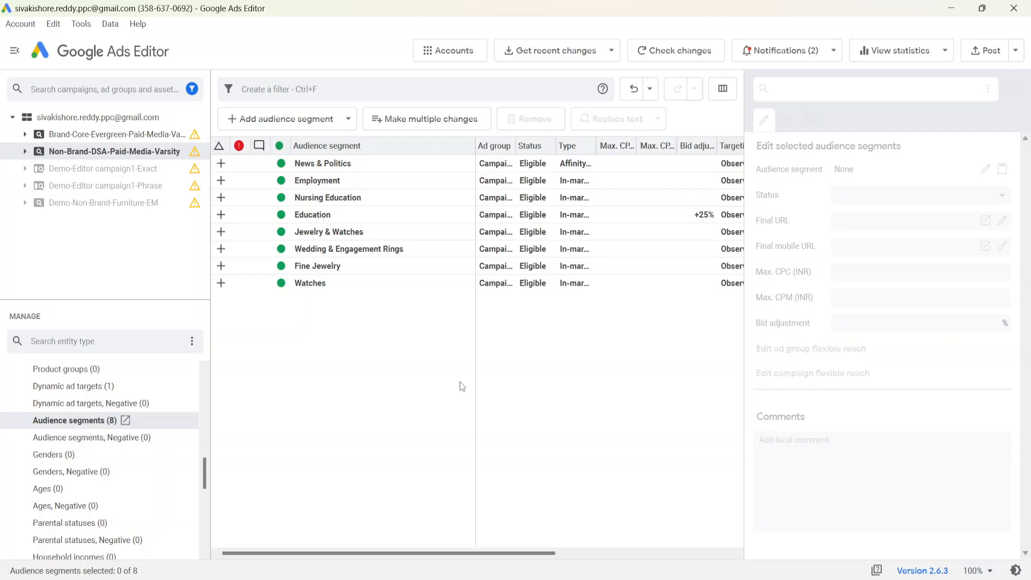
pyautogui.hotkey('ctrl', 'z')
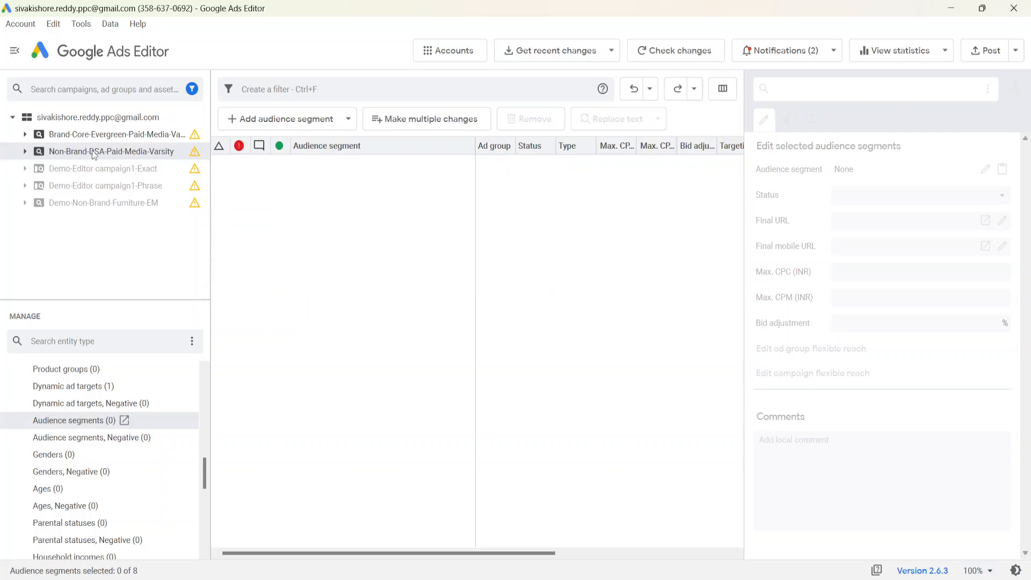
# Step: Copy only Brand-Core-Evergreen's Wedding & Engagement Rings segment to Non-Brand-DSA-Paid-Media-Varsity at campaign level, and undo the paste
pyautogui.hotkey('ctrl', 'y')
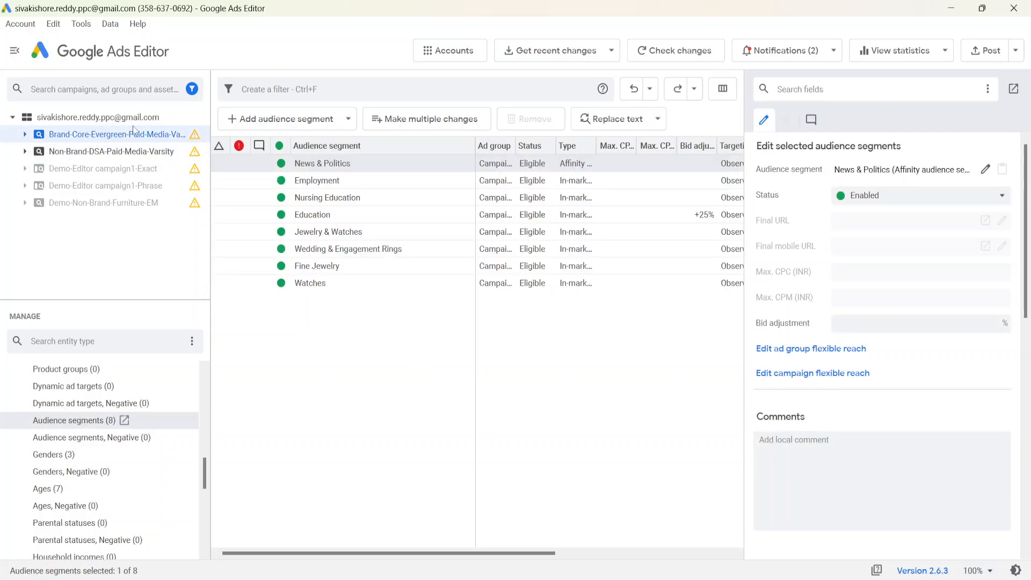
pyautogui.click(278, 247)
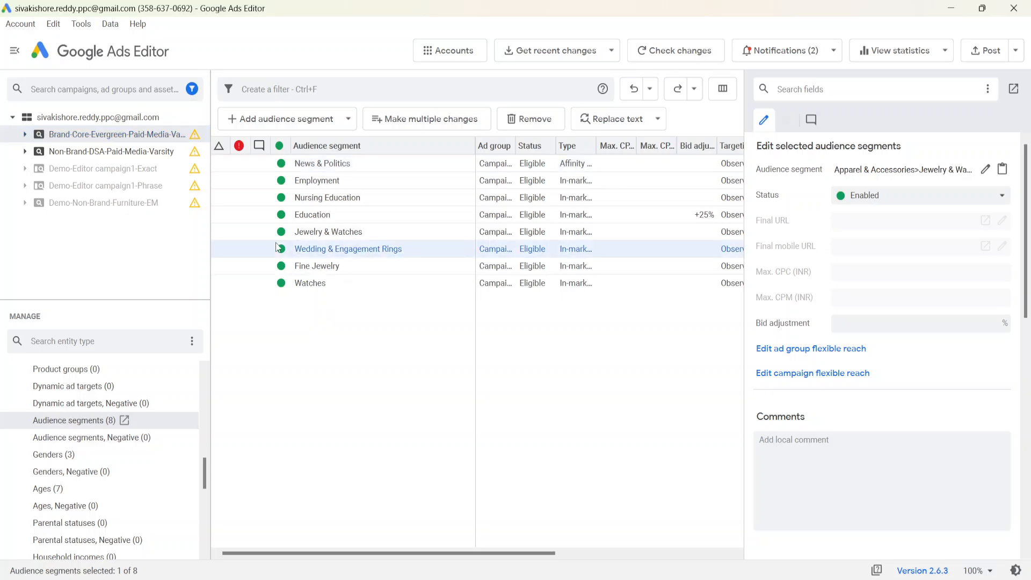
pyautogui.click(91, 153)
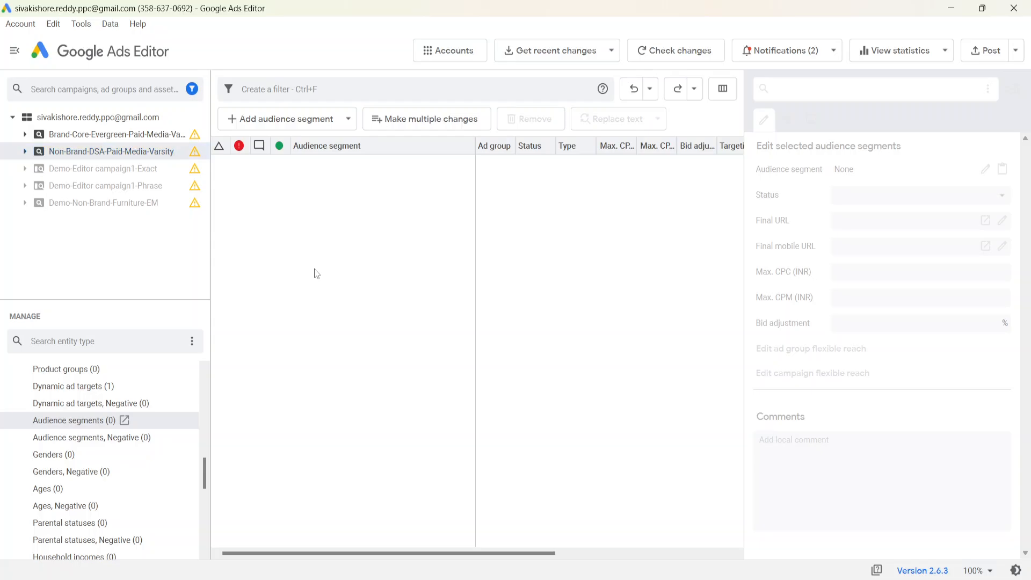
pyautogui.hotkey('ctrl', 'v')
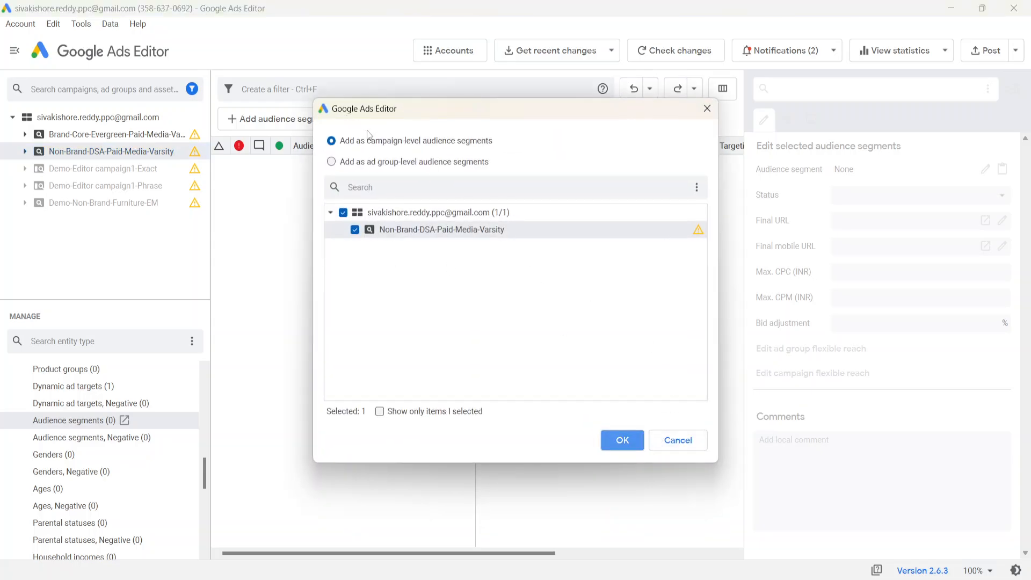
pyautogui.click(620, 438)
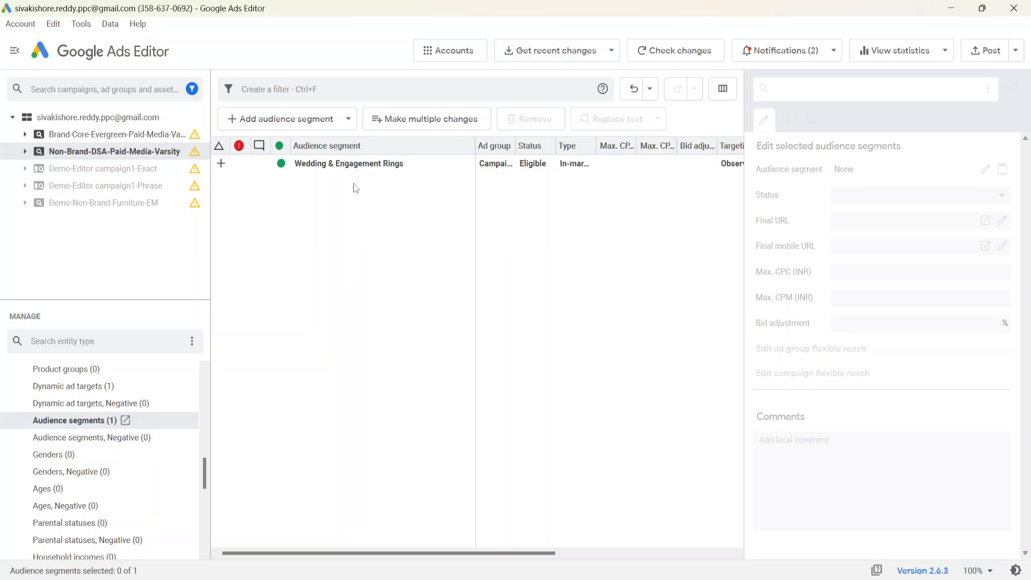
pyautogui.hotkey('ctrl', 'z')
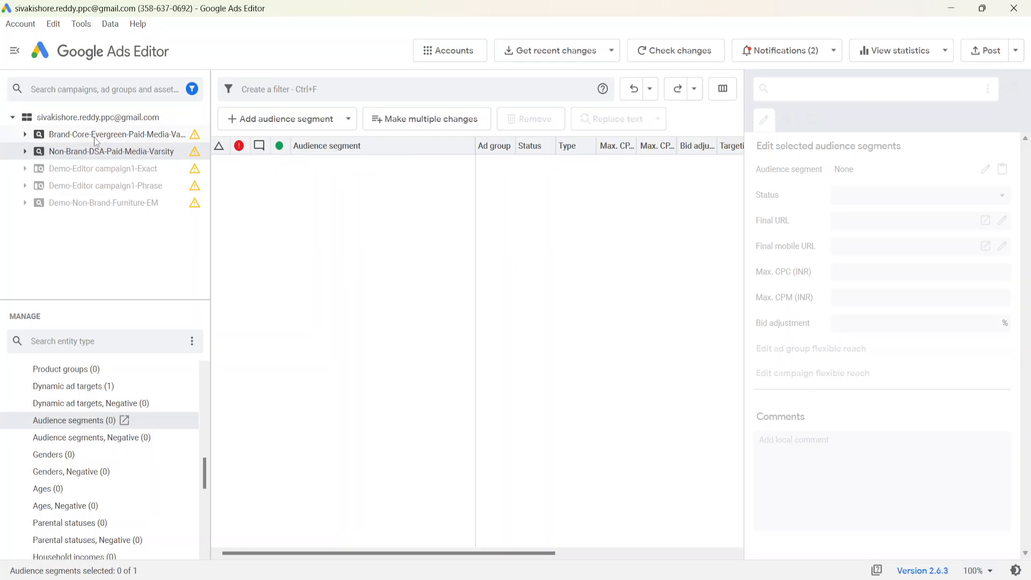
# Step: Copy all of Brand-Core-Evergreen's audience segments from Google Ads Editor into the Audiences sheet in Google Sheets, starting at cell A12
pyautogui.click(95, 135)
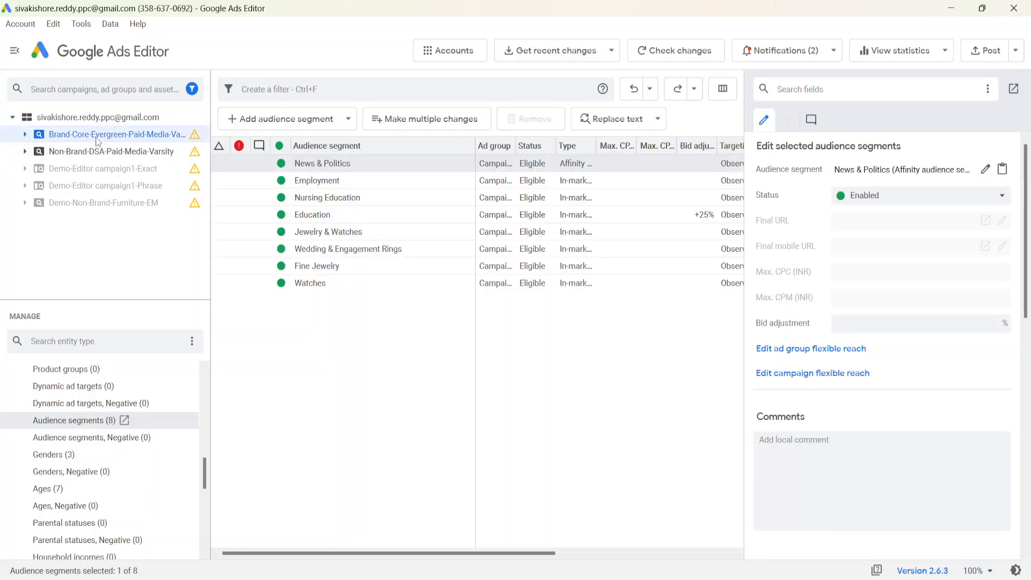
pyautogui.keyDown('shift'); pyautogui.click(269, 286); pyautogui.keyUp('shift')
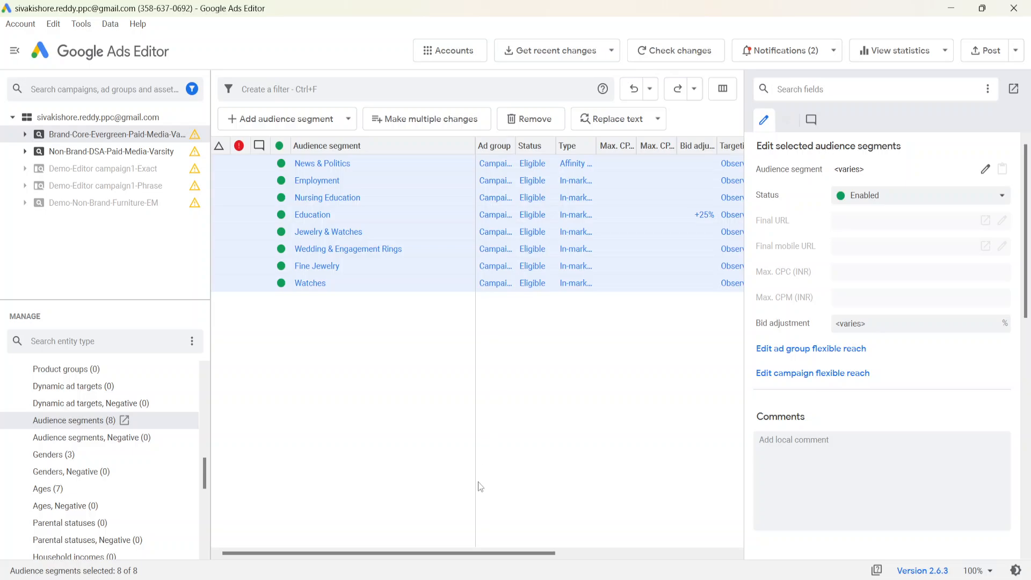
pyautogui.hotkey('alt', 'Tab')
pyautogui.click(297, 351)
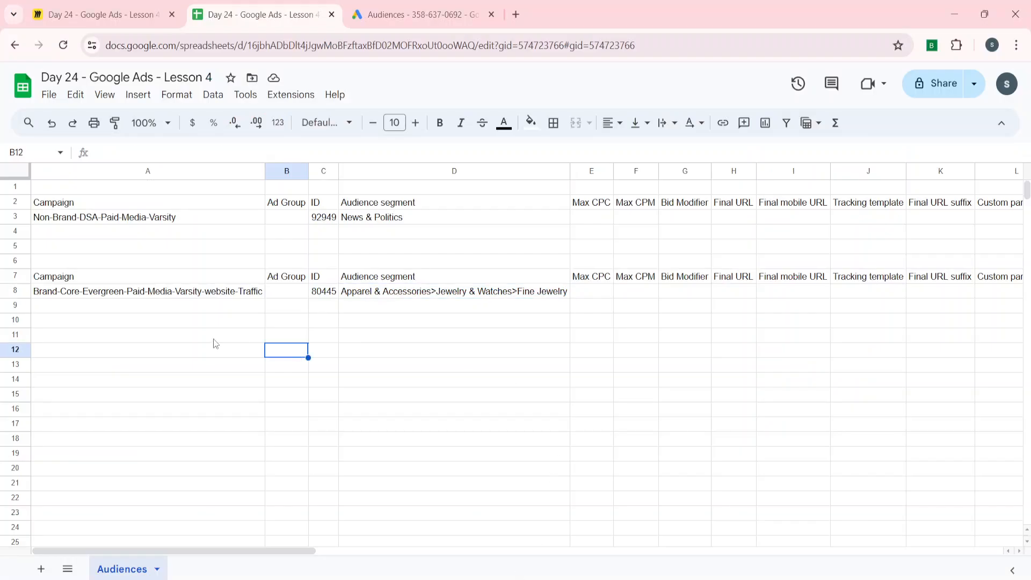
pyautogui.click(185, 352)
pyautogui.hotkey('ctrl', 'v')
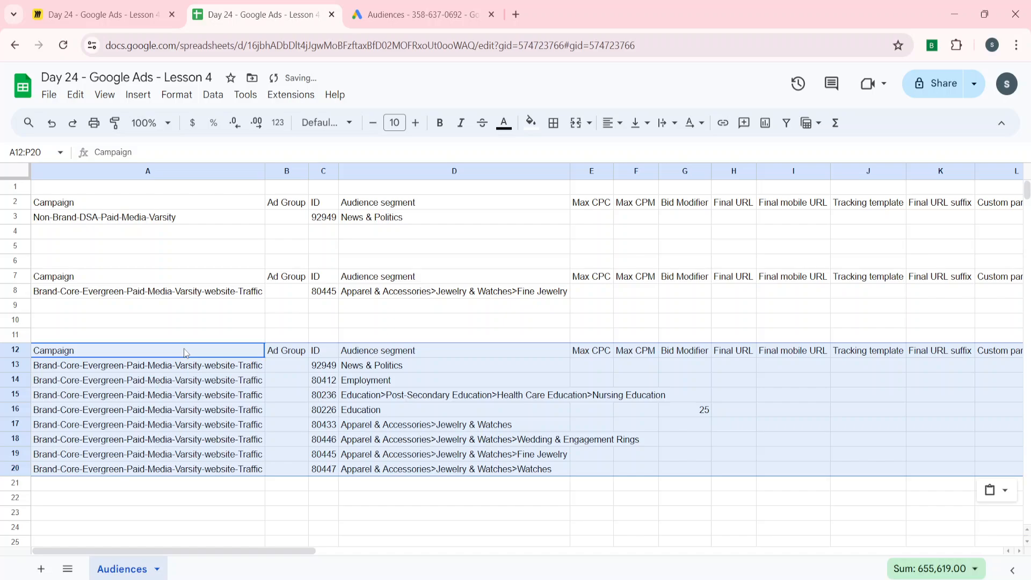
# Step: Fit the widths of columns A through P to their contents so the full segment paths fit
pyautogui.hotkey('ctrl', 'space')
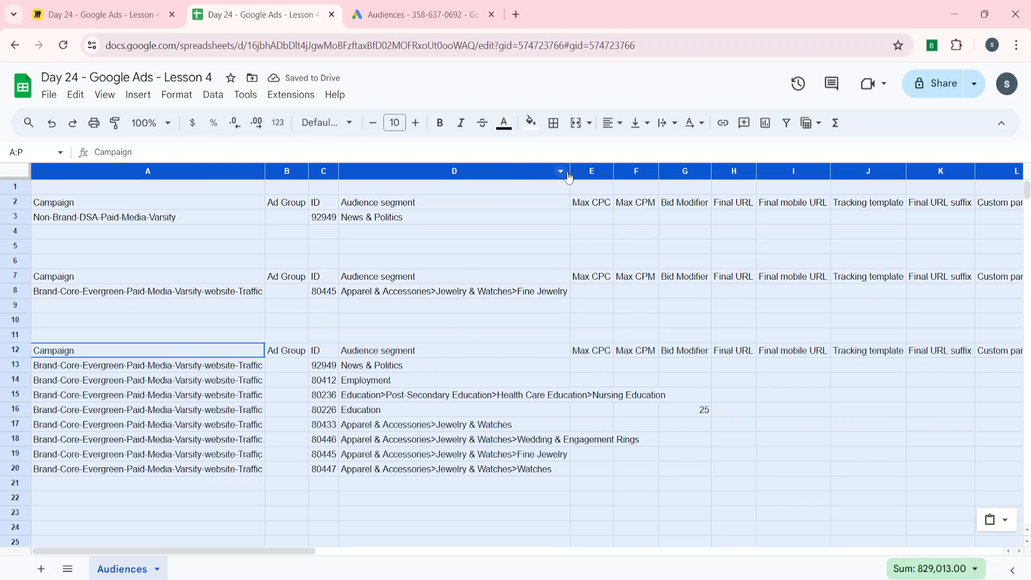
pyautogui.doubleClick(570, 172)
pyautogui.click(546, 401)
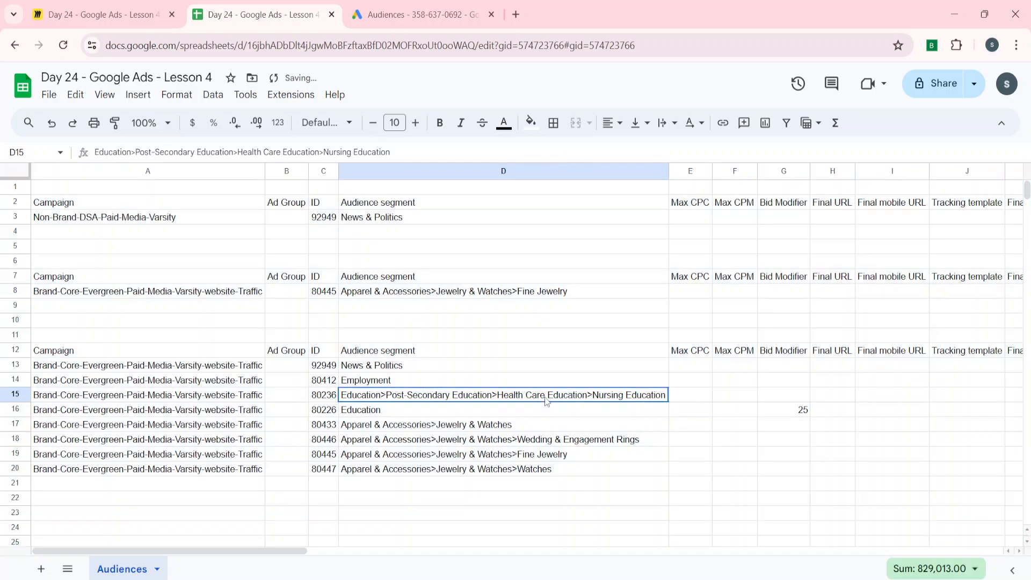
# Step: Make the Bid Modifier heading of the pasted table in row 12 bold
pyautogui.press('Right')
pyautogui.press('Right')
pyautogui.press('Right')
pyautogui.press('Right')
pyautogui.press('Up')
pyautogui.press('Up')
pyautogui.press('Up')
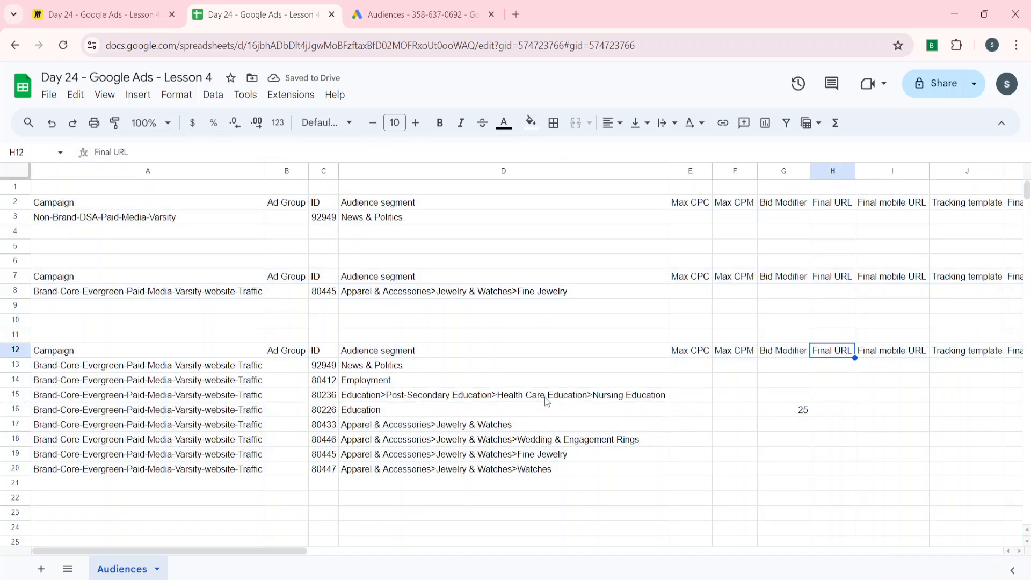
pyautogui.press('Left')
pyautogui.hotkey('ctrl', 'b')
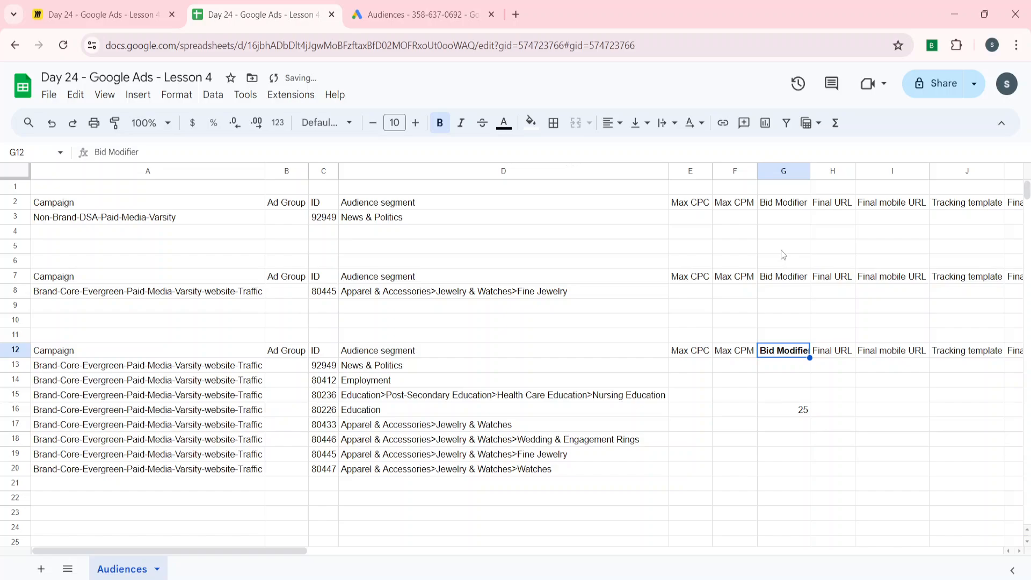
# Step: Set the bid modifier of the News & Politics segment in row 13 to 30
pyautogui.press('Down')
pyautogui.press('Down')
pyautogui.press('Left')
pyautogui.press('Left')
pyautogui.press('Left')
pyautogui.press('Left')
pyautogui.press('Up')
pyautogui.press('Right')
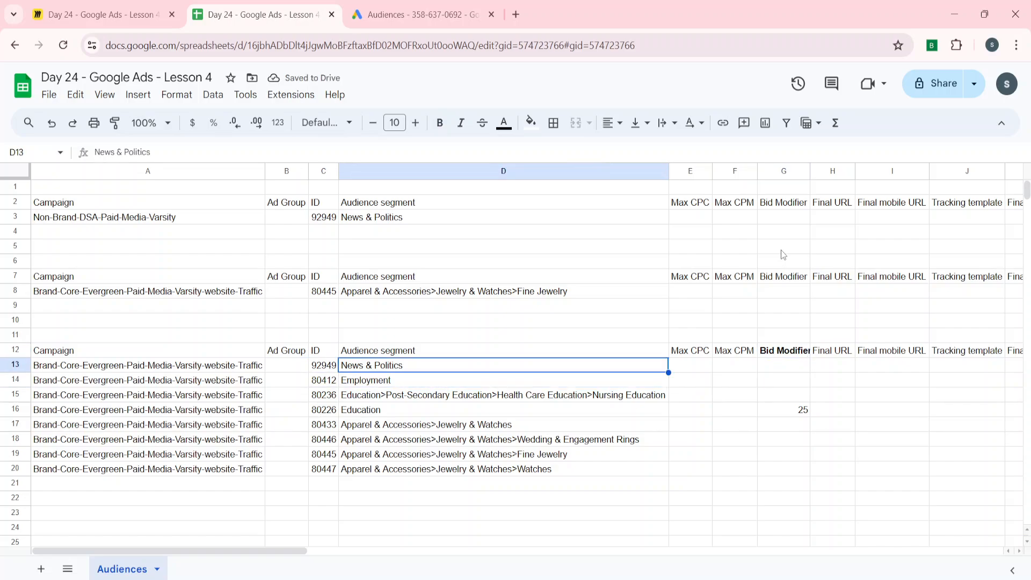
pyautogui.press('Right')
pyautogui.press('Right')
pyautogui.press('Right')
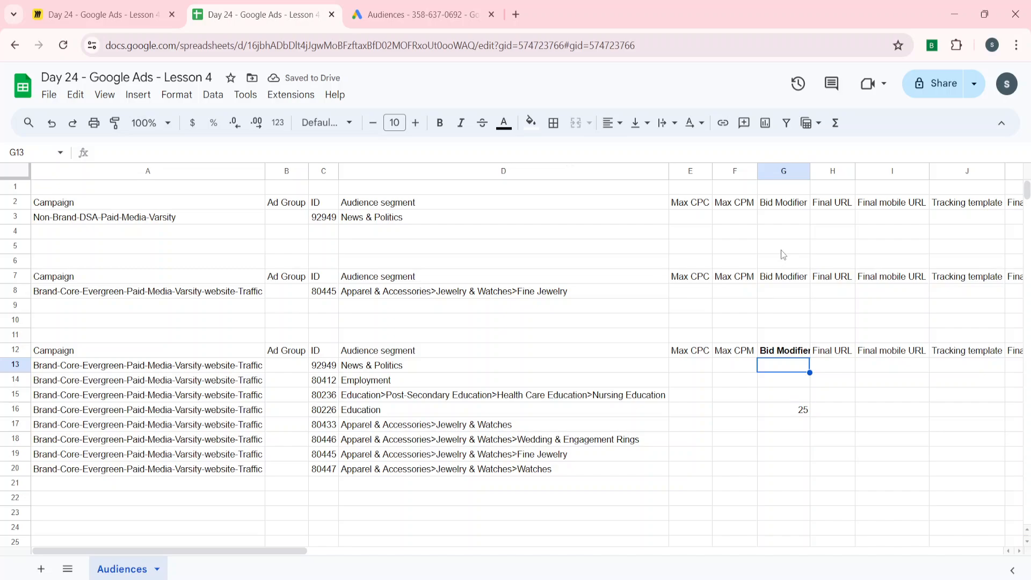
pyautogui.write('30')
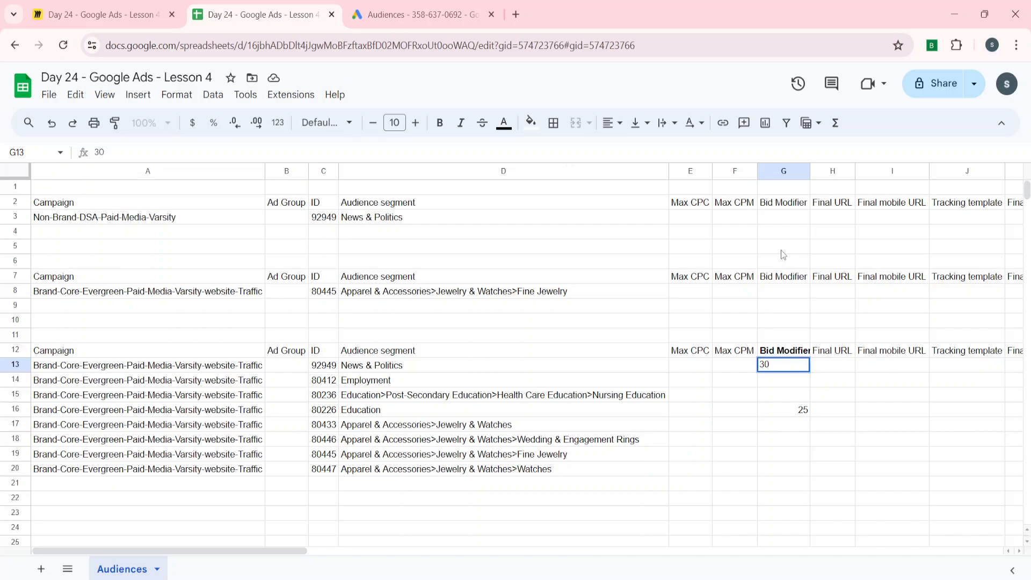
pyautogui.press('Return')
# Step: Set the bid modifier of the Employment segment in row 14 to -10
pyautogui.press('Left')
pyautogui.press('Left')
pyautogui.press('Left')
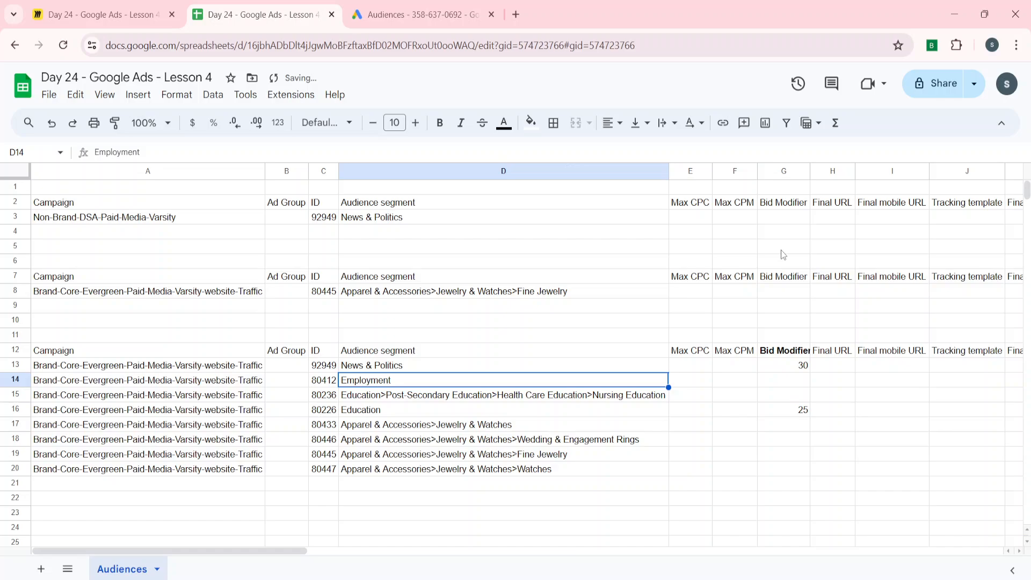
pyautogui.press('Right')
pyautogui.press('Right')
pyautogui.press('Right')
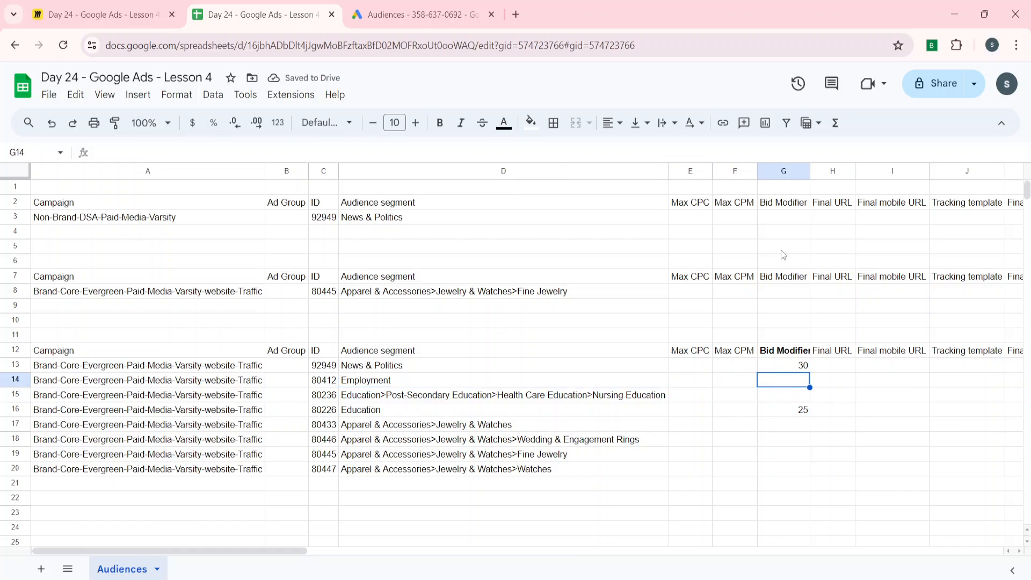
pyautogui.write('-10')
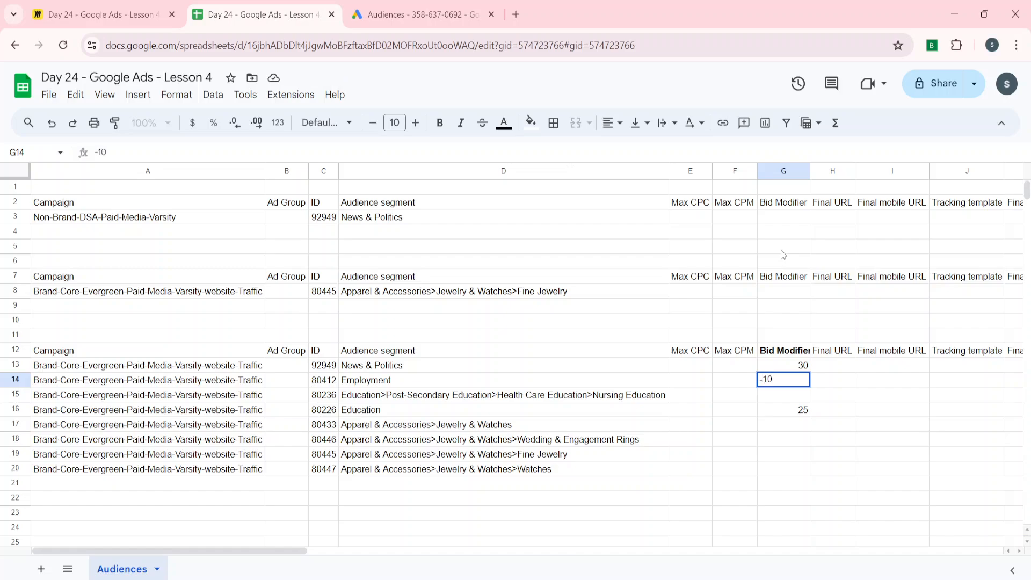
# Step: Copy the whole lower table with its headings, cells A12:P20
pyautogui.hotkey('ctrl', 'Up')
pyautogui.hotkey('ctrl', 'Left')
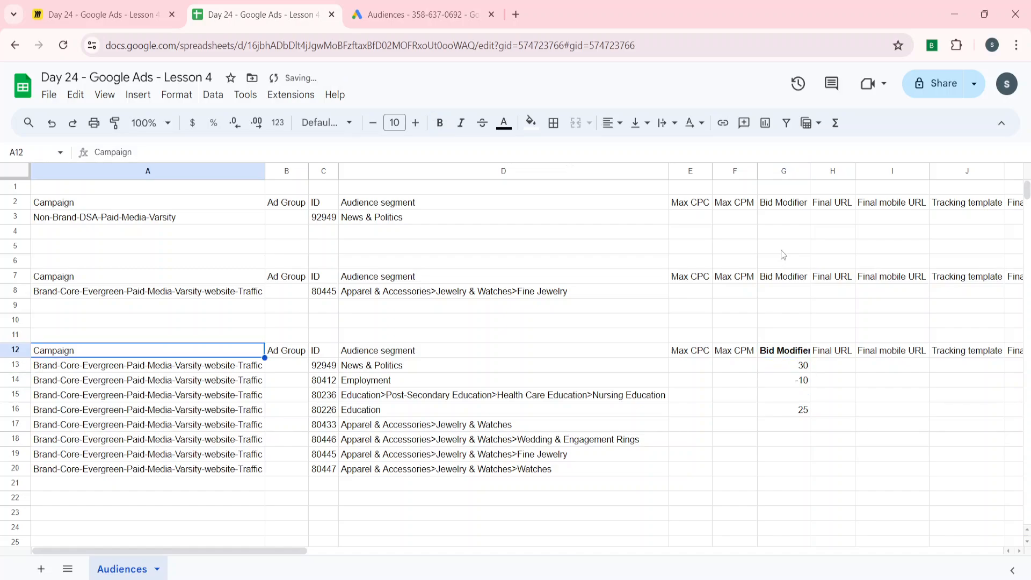
pyautogui.hotkey('ctrl', 'shift', 'Right')
pyautogui.hotkey('ctrl', 'shift', 'Down')
pyautogui.hotkey('ctrl', 'c')
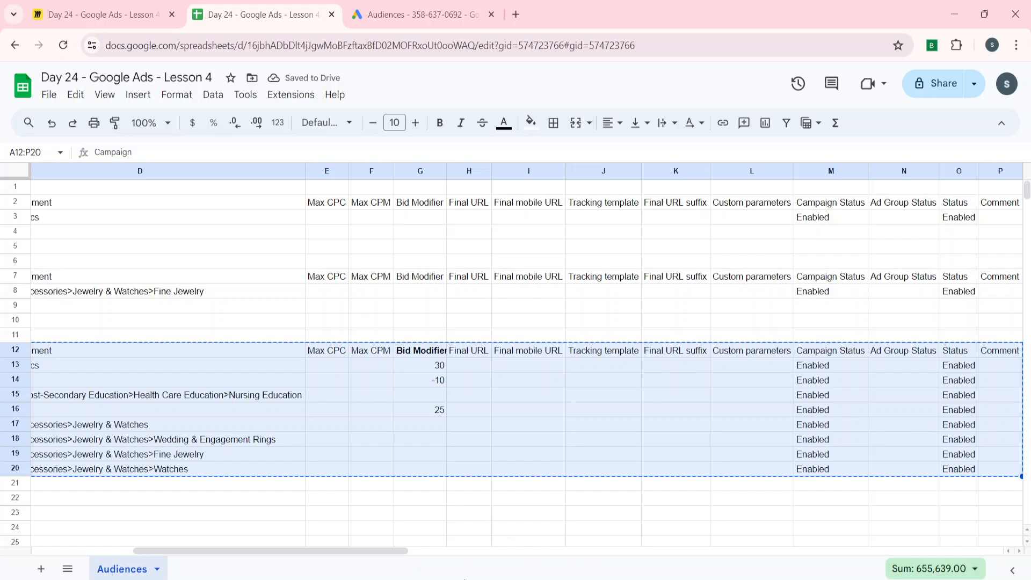
# Step: In Google Ads Editor, start multiple changes for audience segments with the destination "My data includes columns for campaigns and/or ad groups"
pyautogui.hotkey('alt', 'Tab')
pyautogui.click(371, 327)
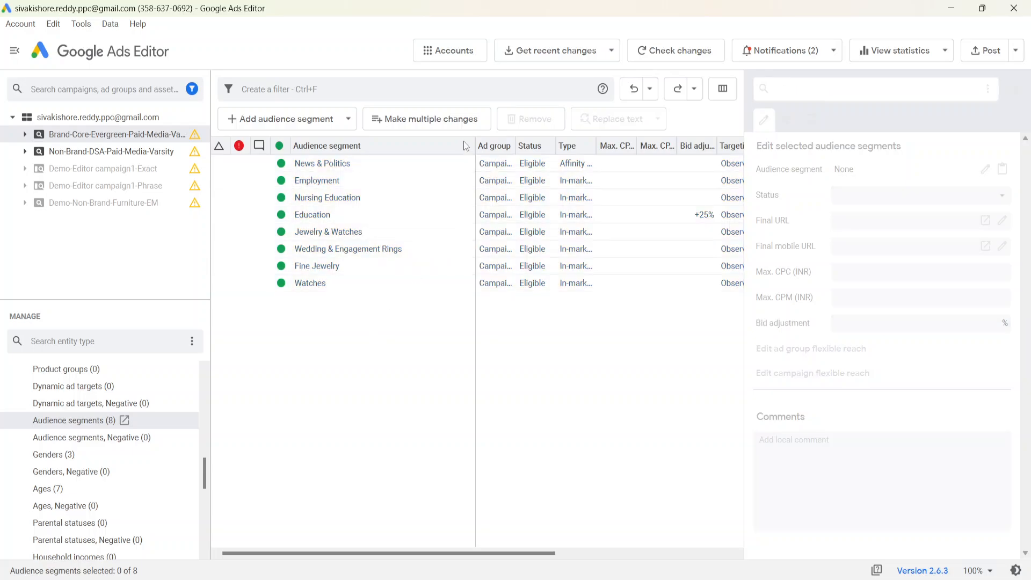
pyautogui.click(427, 118)
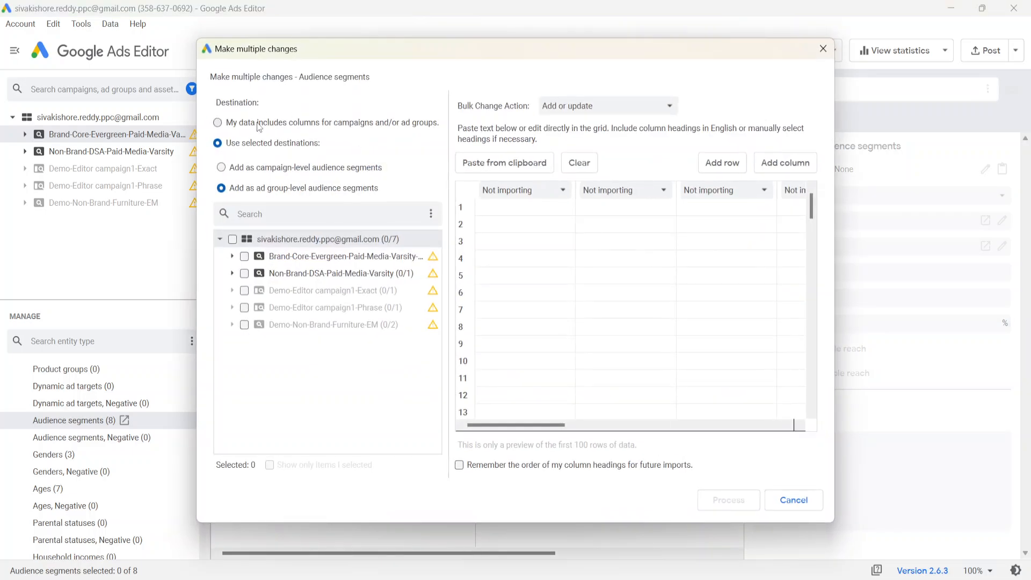
pyautogui.click(258, 125)
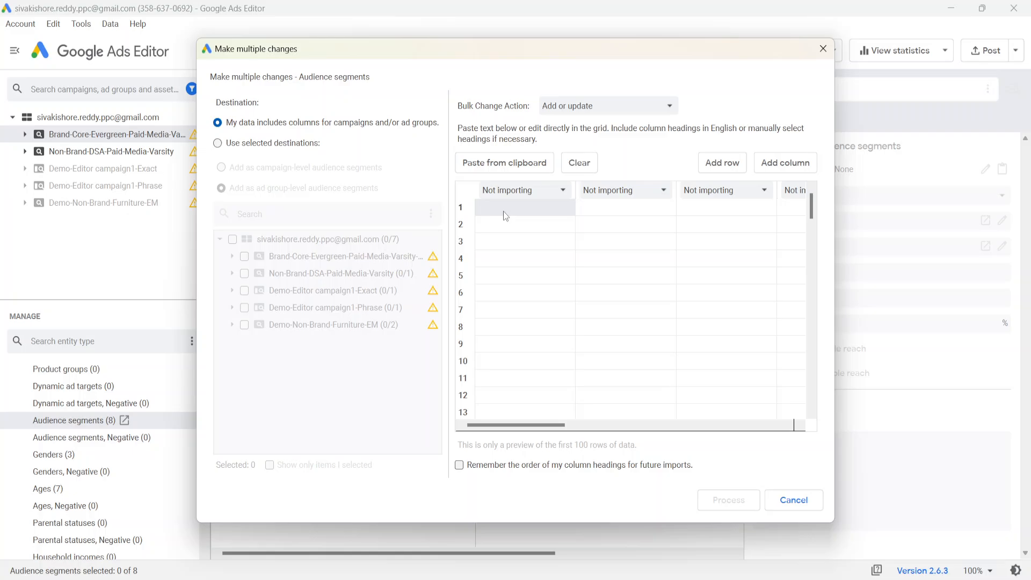
# Step: Paste the copied table into the audience segment import grid, process it and finish to review the changes
pyautogui.hotkey('ctrl', 'v')
pyautogui.hscroll(5, 717, 296)
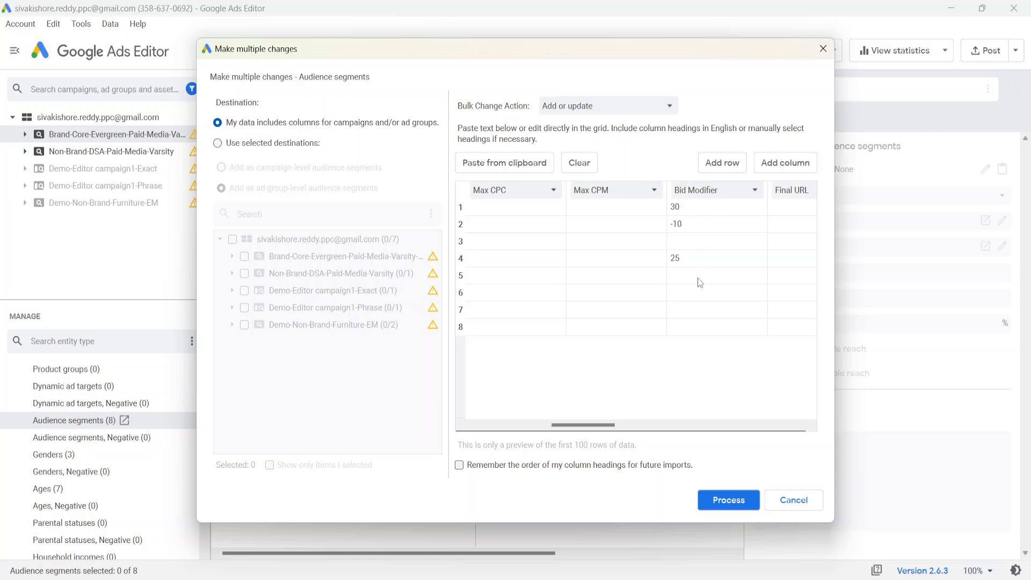
pyautogui.click(714, 501)
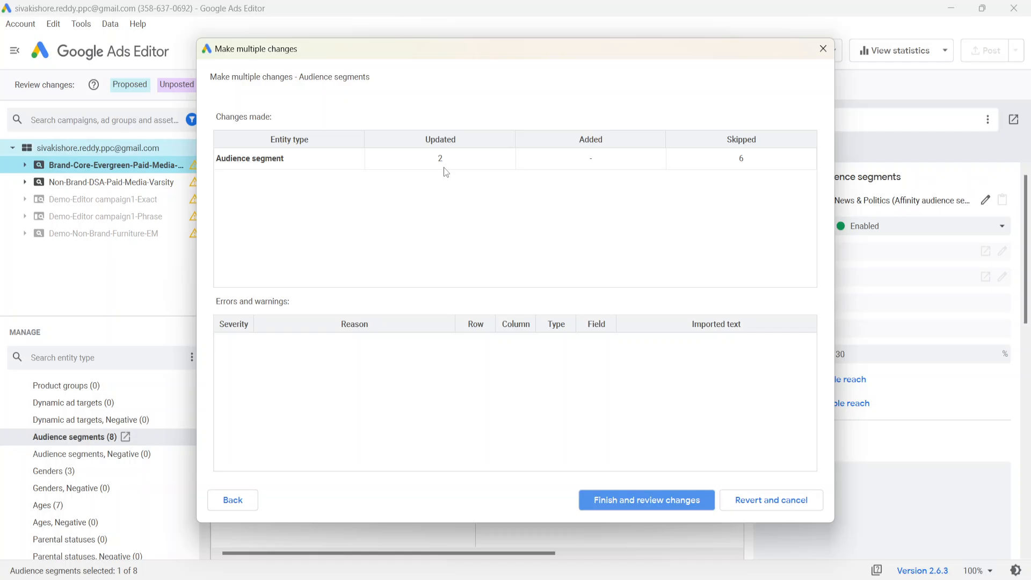
pyautogui.click(611, 504)
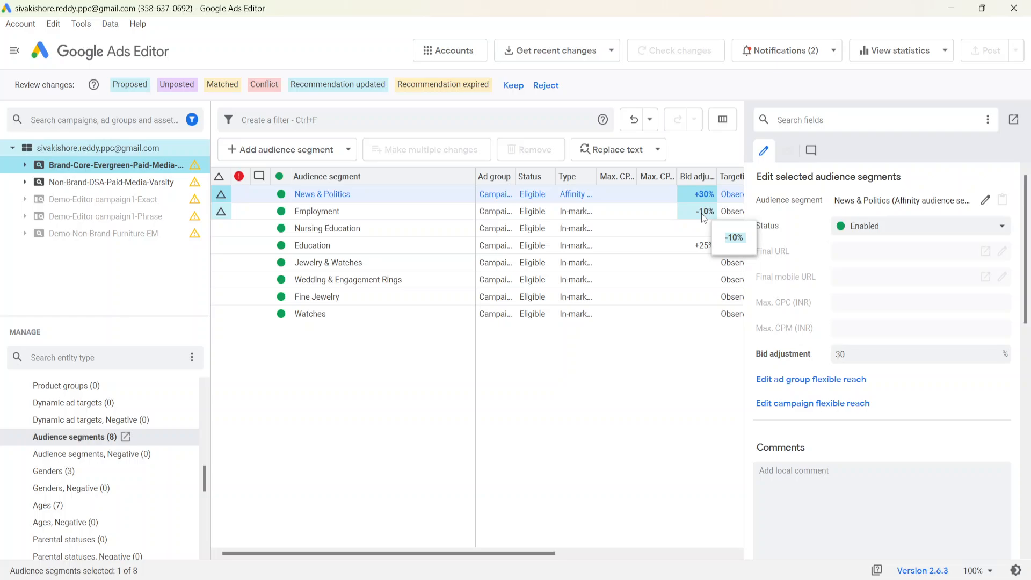
# Step: Check the bid adjustments in the audience segment list and widen its Type column
pyautogui.hscroll(3, 659, 244)
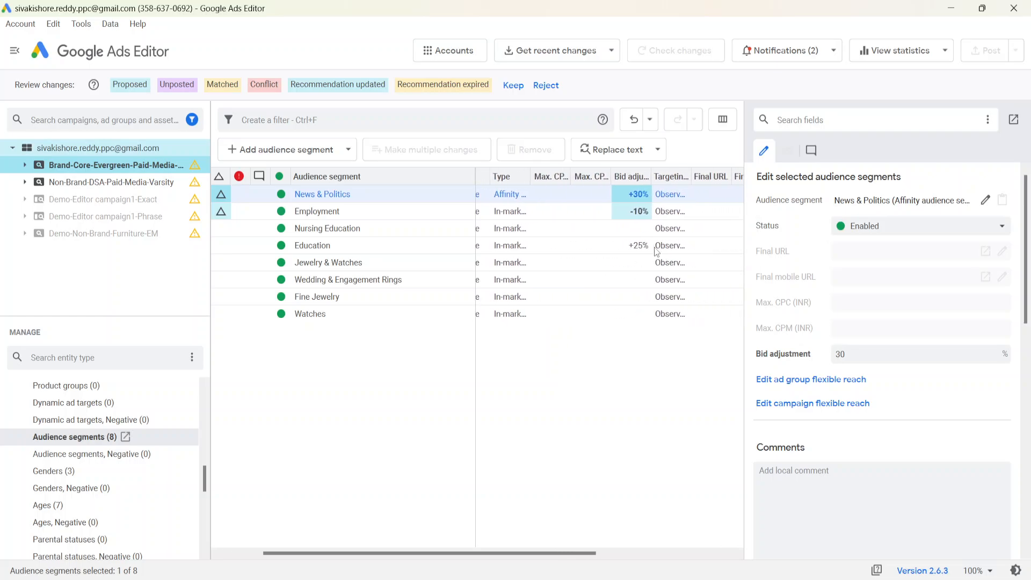
pyautogui.hscroll(-3, 656, 250)
pyautogui.moveTo(595, 177); pyautogui.dragTo(661, 192)
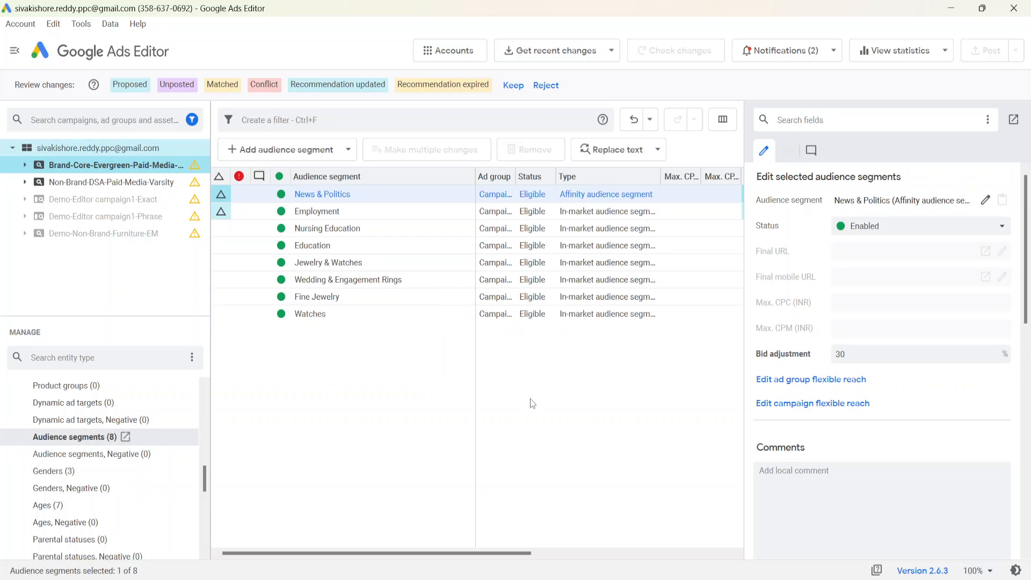
# Step: Switch to the Google Sheets spreadsheet and examine the lower table's column headings in row 12, from Campaign to Comment
pyautogui.hotkey('alt', 'Tab')
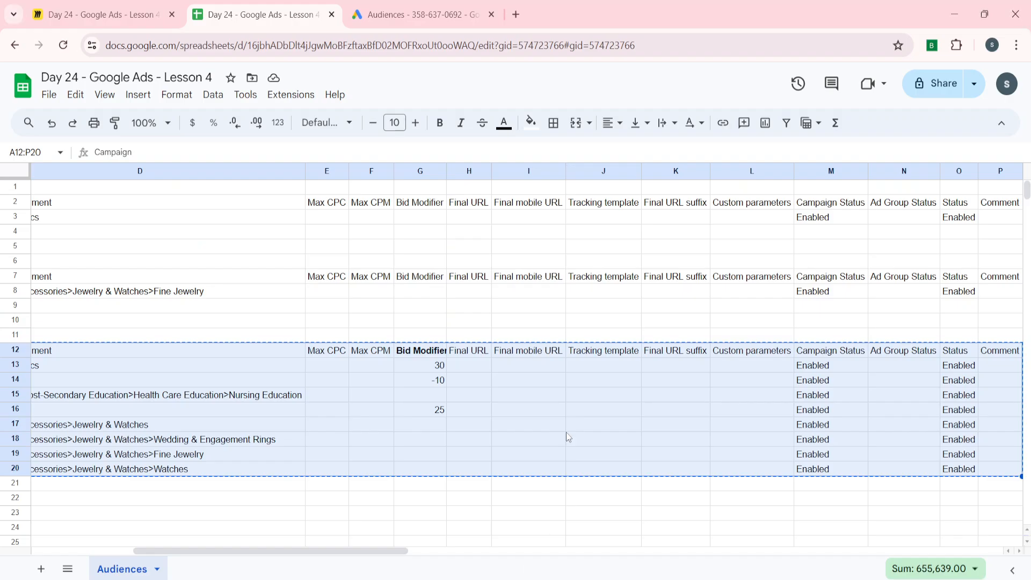
pyautogui.click(237, 379)
pyautogui.press('Escape')
pyautogui.press('Left')
pyautogui.press('Left')
pyautogui.press('Left')
pyautogui.press('Up')
pyautogui.press('Right')
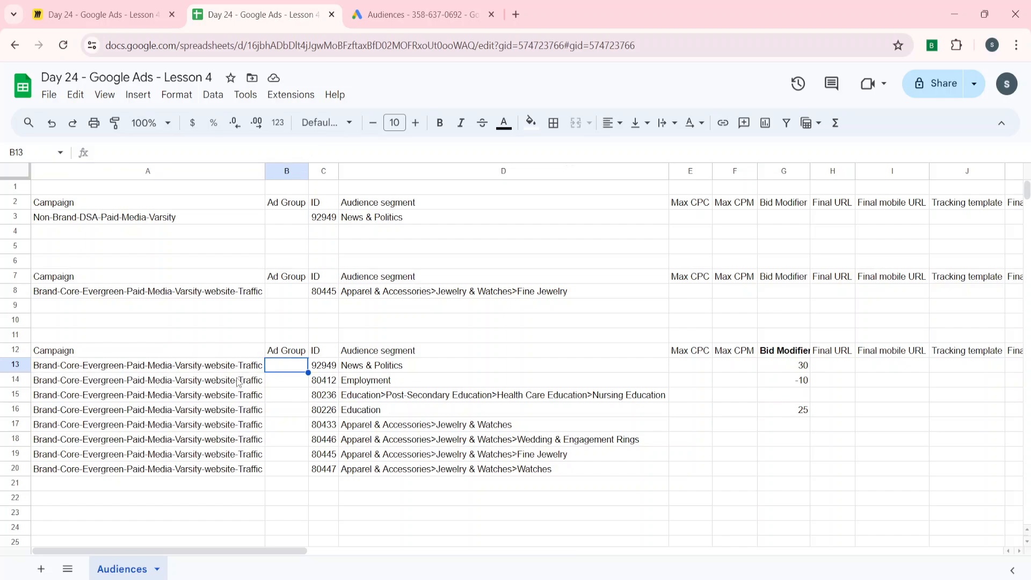
pyautogui.press('Left')
pyautogui.press('Up')
pyautogui.press('Right')
pyautogui.press('Right')
pyautogui.press('Right')
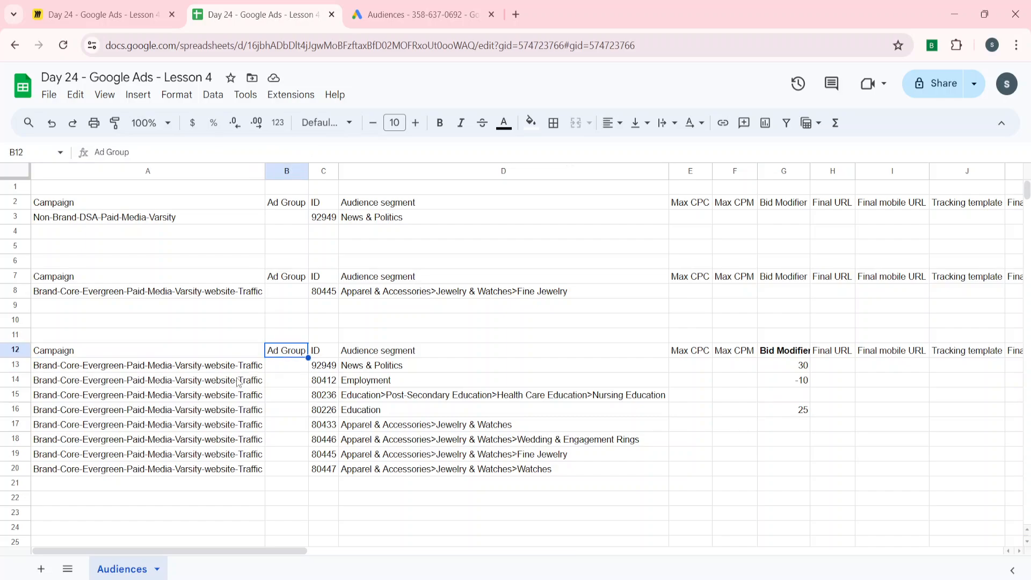
pyautogui.press('Right')
pyautogui.press('Right')
pyautogui.press('Right')
pyautogui.press('Right')
pyautogui.press('Right')
pyautogui.press('Right')
pyautogui.press('Right')
pyautogui.press('Right')
pyautogui.press('Right')
pyautogui.press('Right')
pyautogui.press('Right')
pyautogui.press('Right')
pyautogui.press('Right')
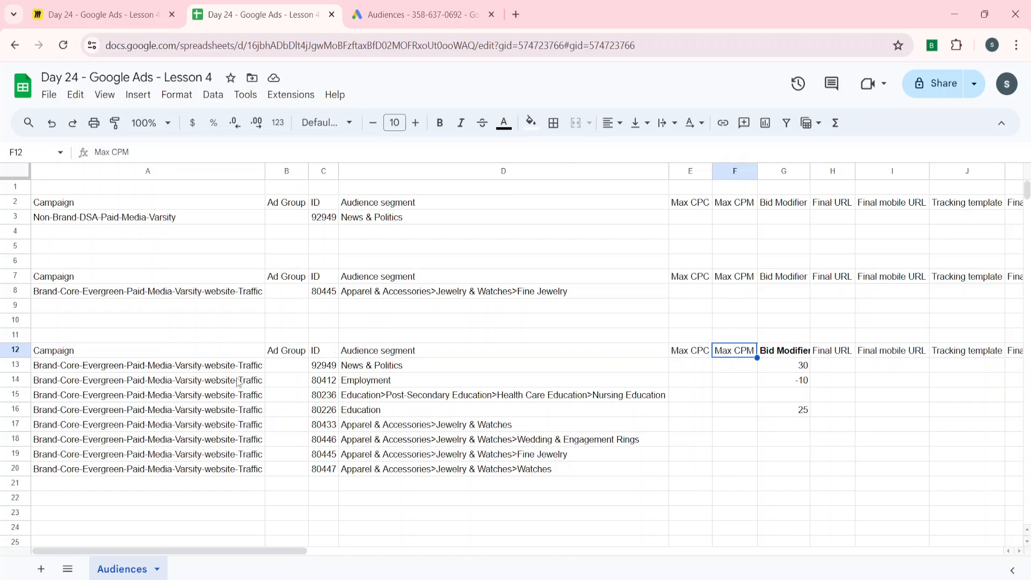
pyautogui.press('Right')
pyautogui.press('Right')
pyautogui.press('Right')
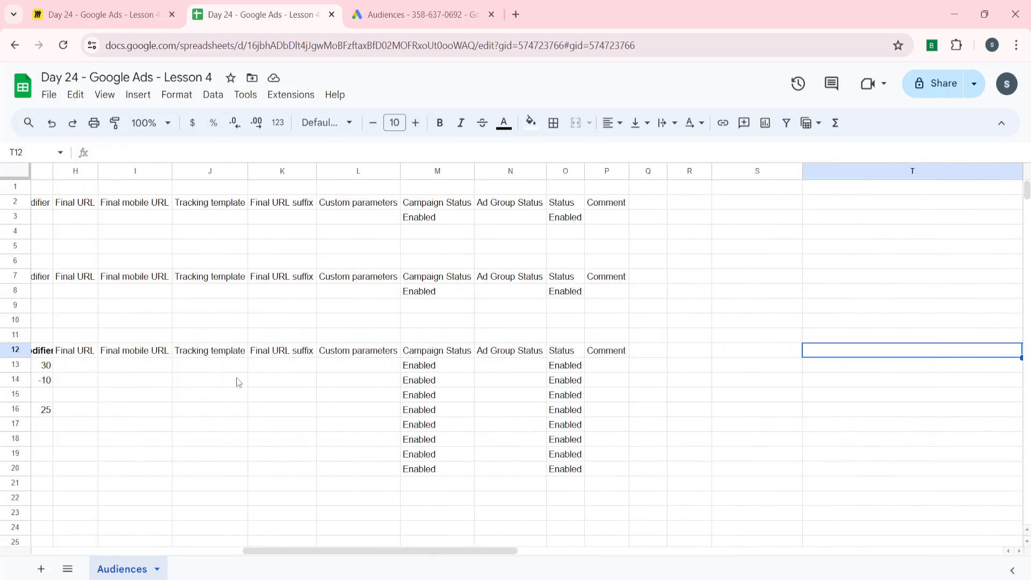
pyautogui.press('Left')
pyautogui.press('Left')
pyautogui.press('Left')
pyautogui.press('Left')
pyautogui.press('Left')
pyautogui.press('Left')
pyautogui.press('Left')
pyautogui.press('Left')
pyautogui.press('Left')
pyautogui.press('Left')
pyautogui.press('Left')
pyautogui.press('Left')
pyautogui.press('Left')
pyautogui.press('Left')
pyautogui.press('Left')
pyautogui.press('Left')
pyautogui.press('Left')
pyautogui.press('Left')
pyautogui.press('Left')
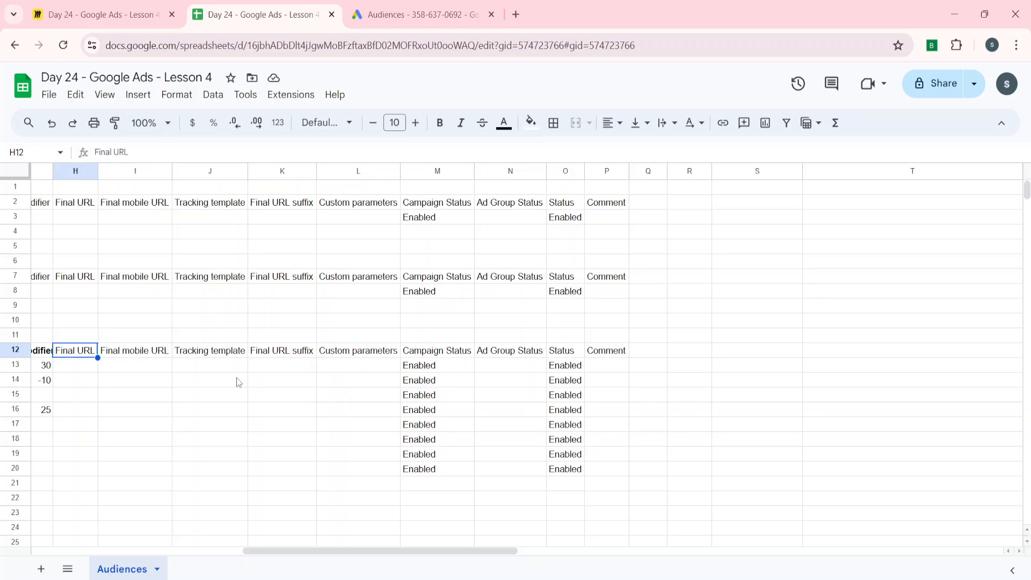
pyautogui.press('Right')
pyautogui.press('Right')
pyautogui.press('Right')
pyautogui.press('Right')
pyautogui.press('Right')
pyautogui.press('Right')
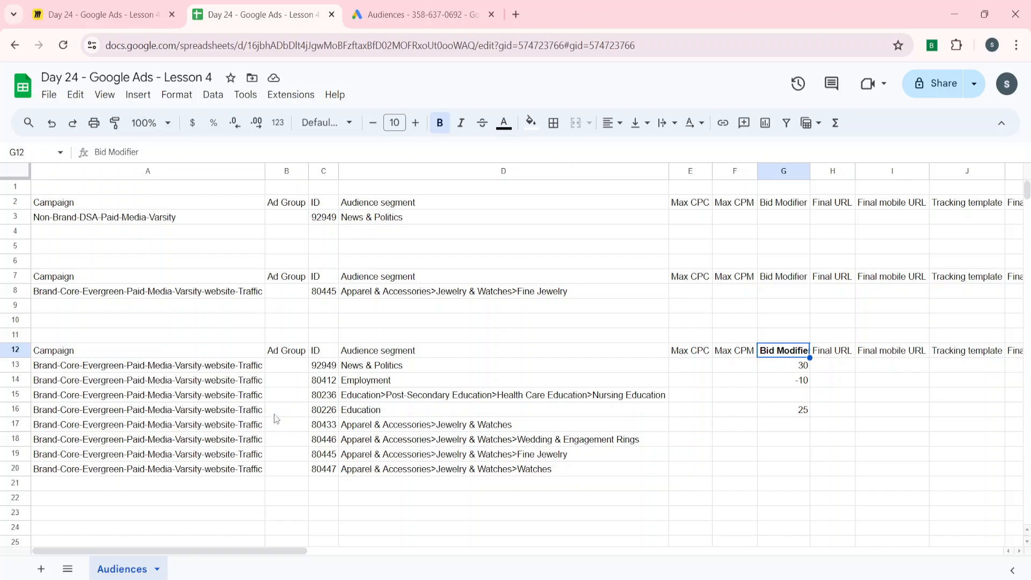
# Step: Switch to Google Ads Editor and keep the proposed audience segment changes
pyautogui.click(466, 579)
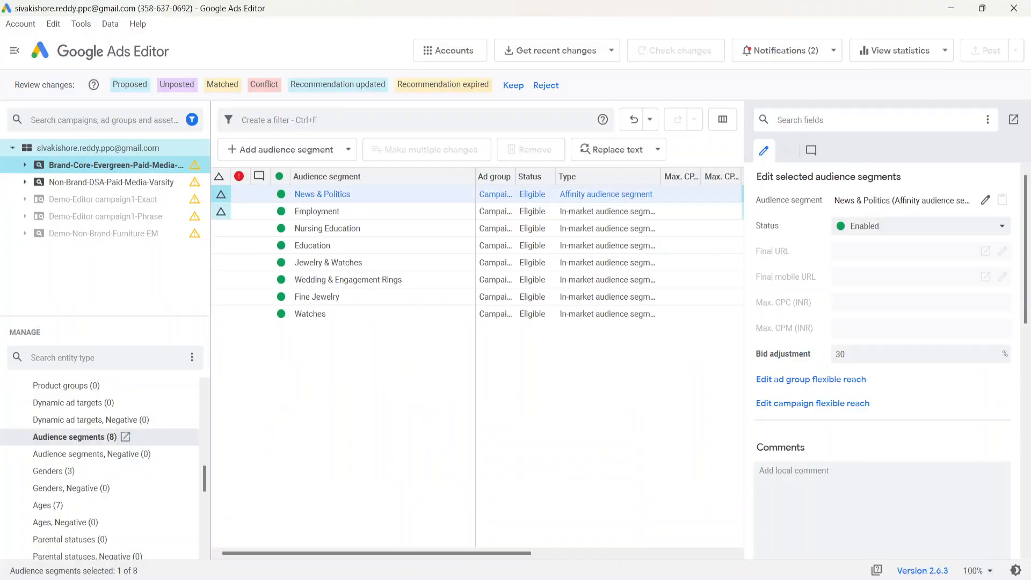
pyautogui.click(515, 90)
# Step: Examine the column headings available when making multiple changes to audience segments, and leave without importing anything
pyautogui.click(430, 119)
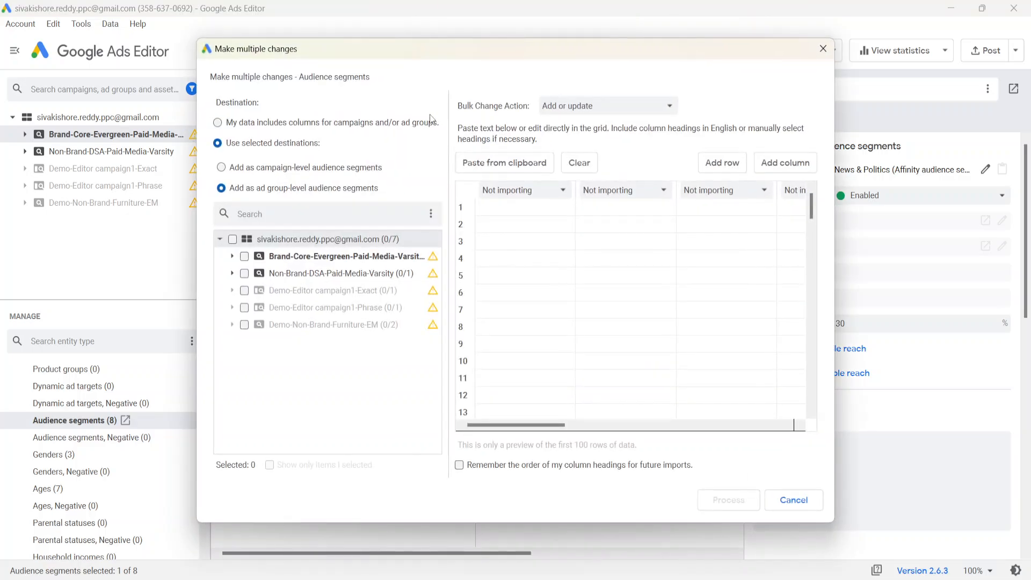
pyautogui.click(522, 191)
pyautogui.scroll(3, 513, 247)
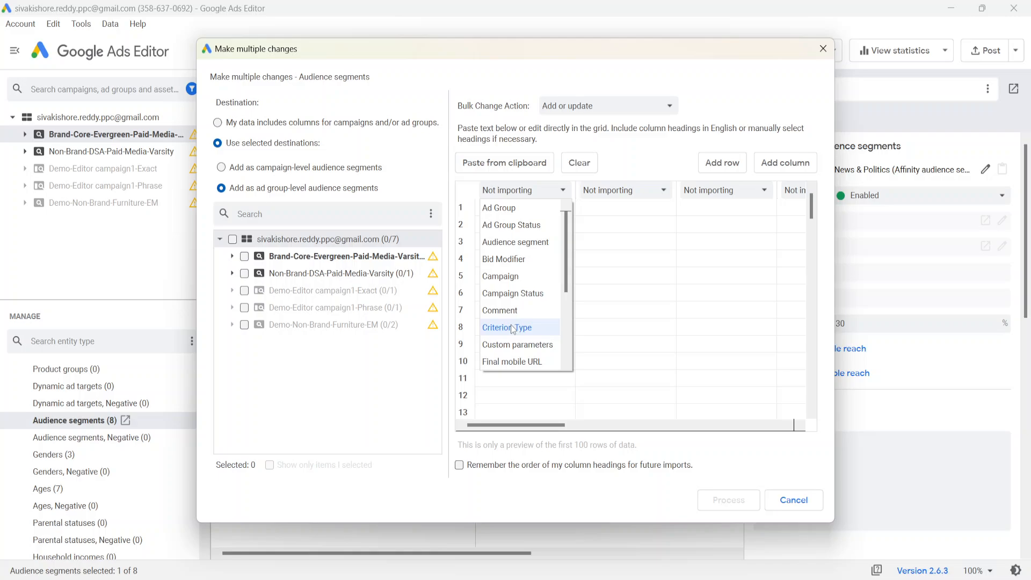
pyautogui.click(794, 500)
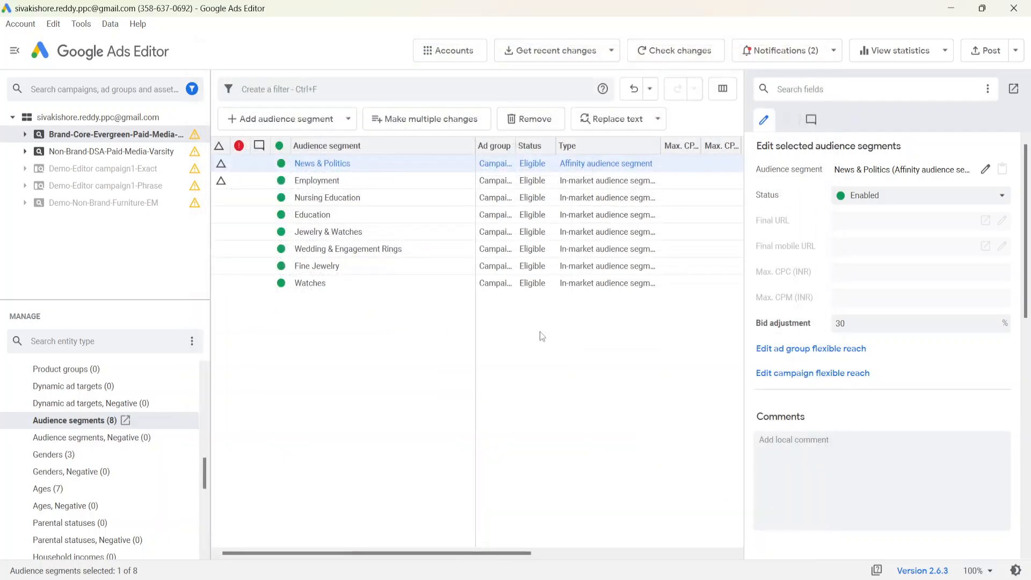
# Step: Browse the affinity segments for a campaign-level audience, including Food & Dining and Sports & Fitness > Sports Fans, without adding one
pyautogui.hscroll(3, 647, 267)
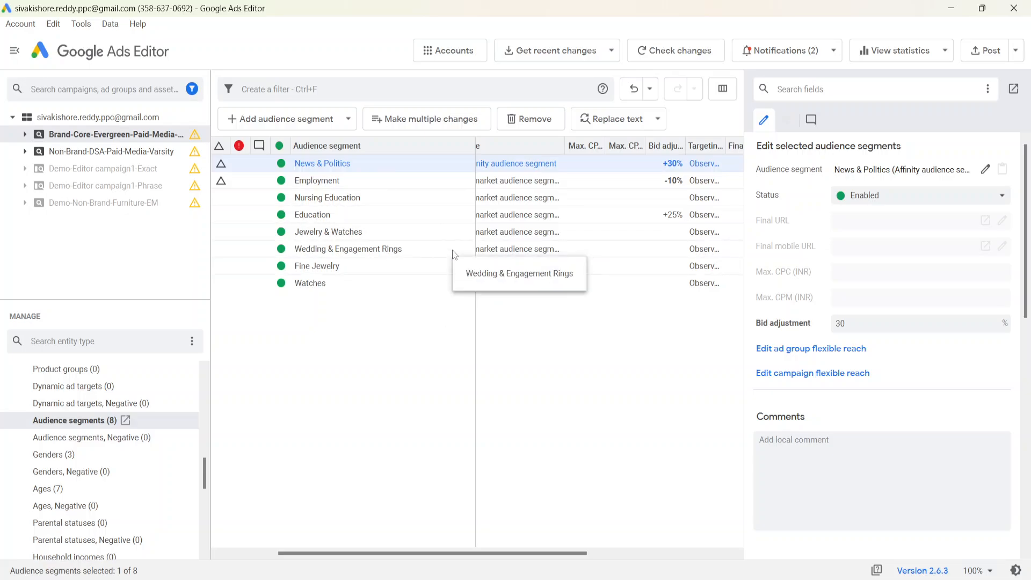
pyautogui.hscroll(-3, 575, 260)
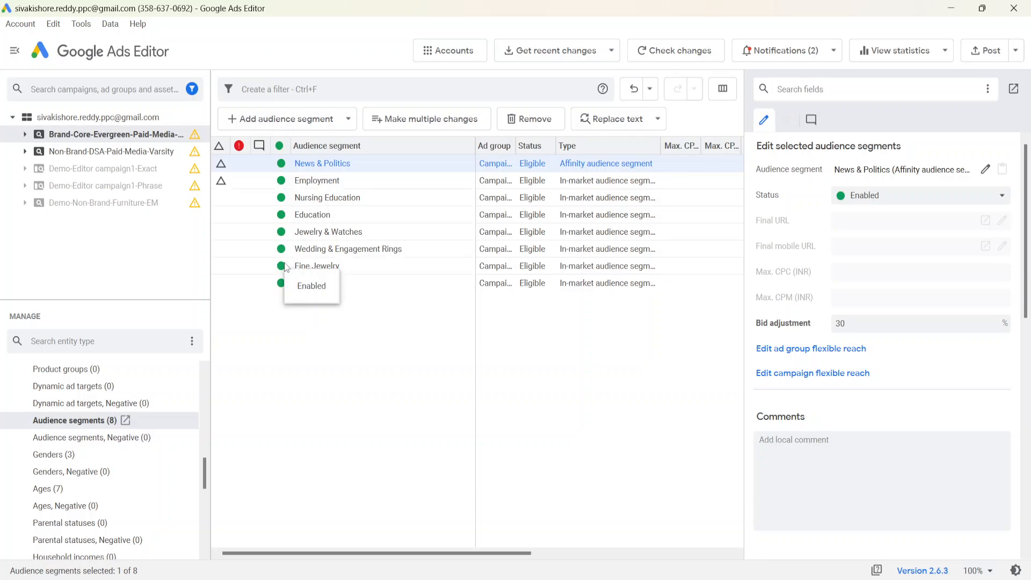
pyautogui.click(271, 119)
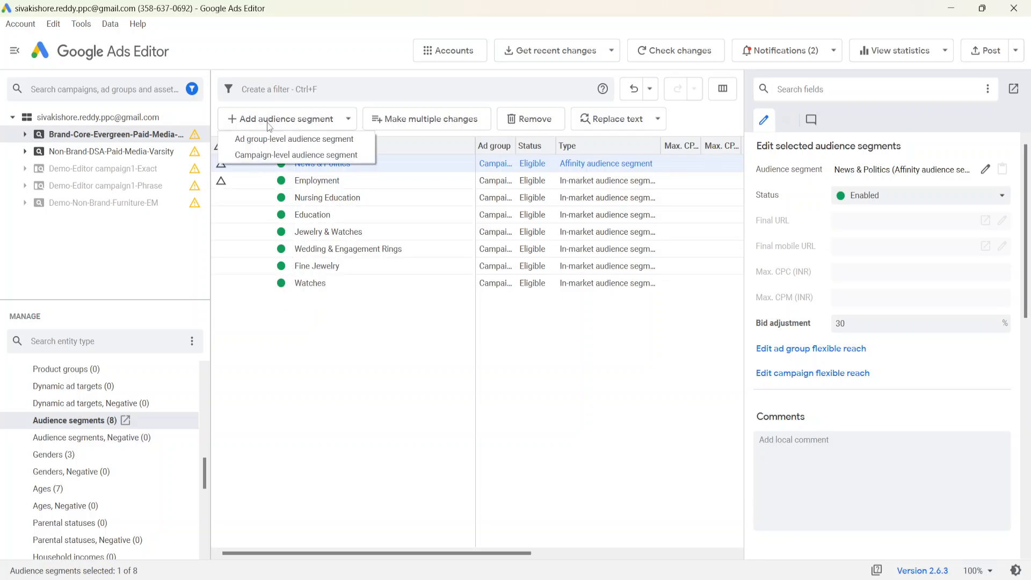
pyautogui.click(266, 156)
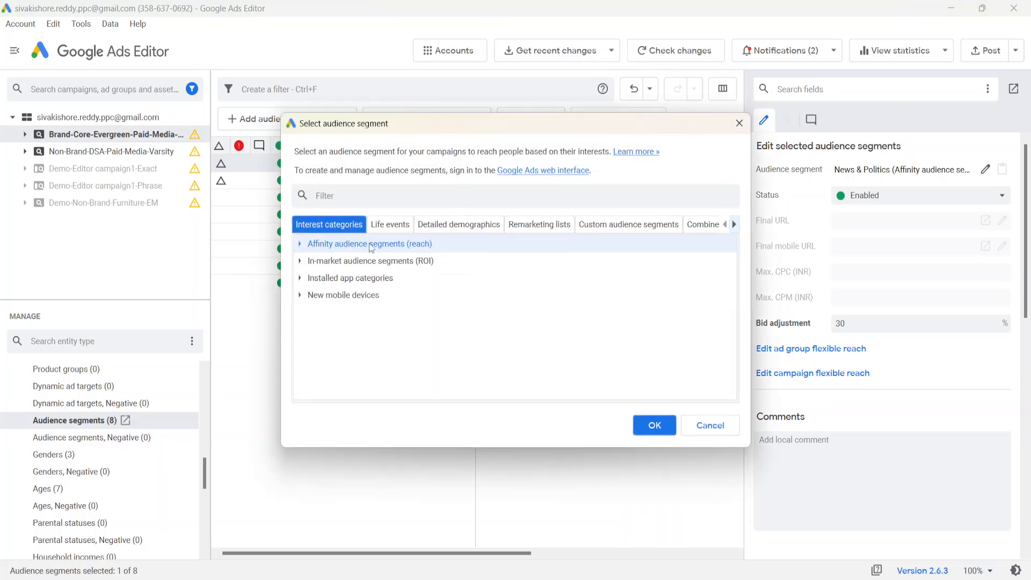
pyautogui.click(301, 245)
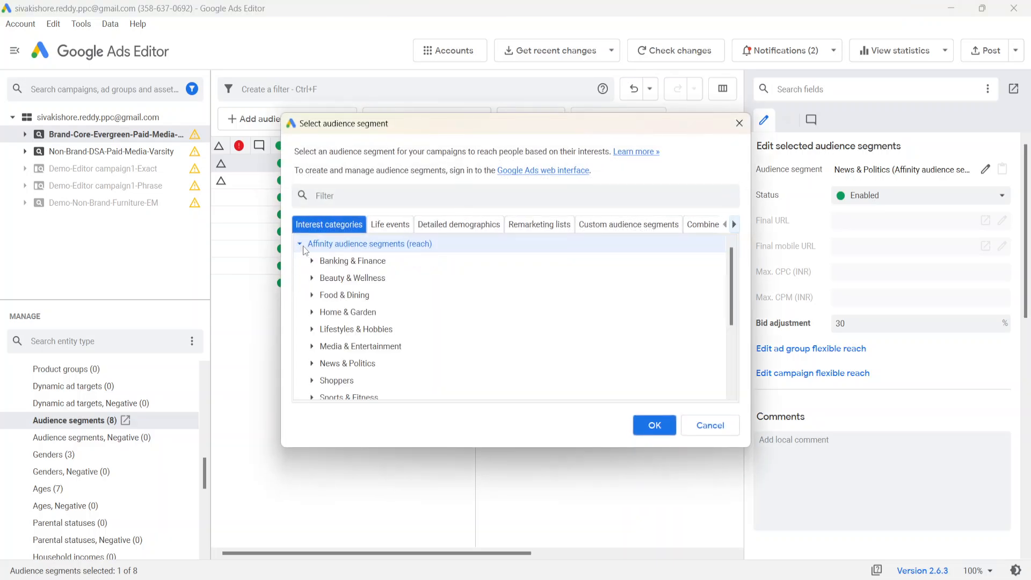
pyautogui.click(311, 294)
pyautogui.scroll(-3, 316, 300)
pyautogui.scroll(-3, 316, 300)
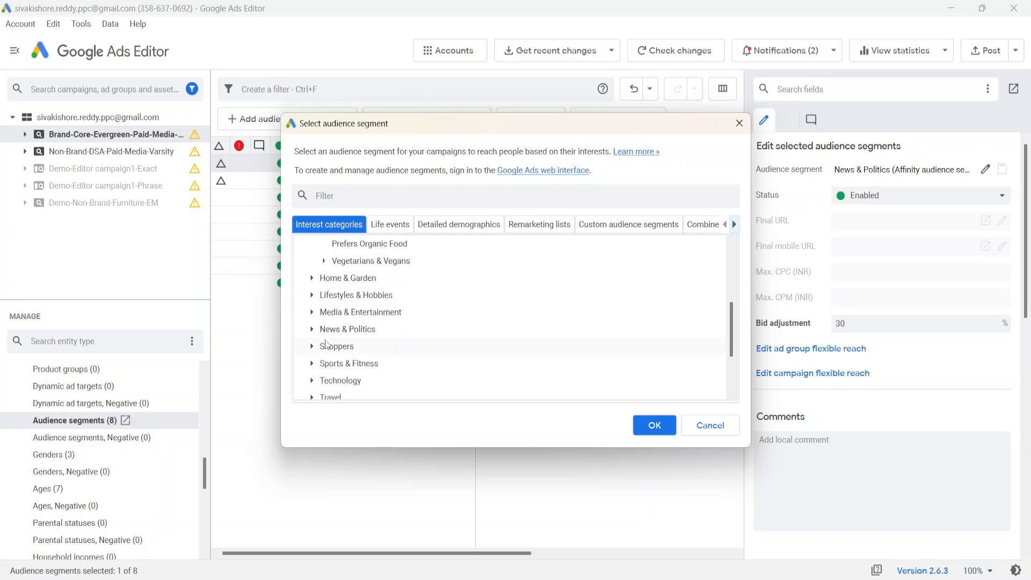
pyautogui.click(314, 283)
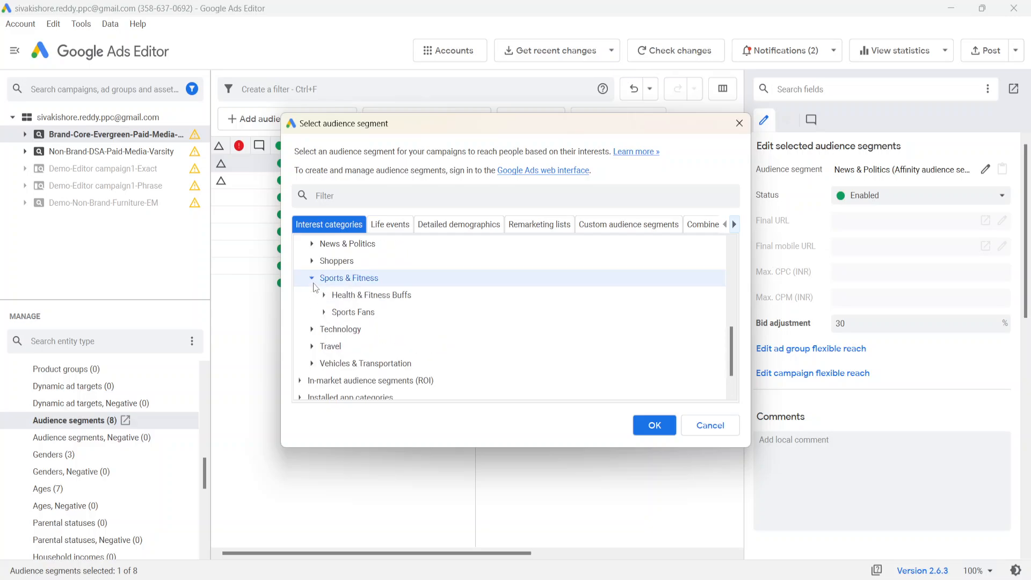
pyautogui.scroll(-1, 367, 323)
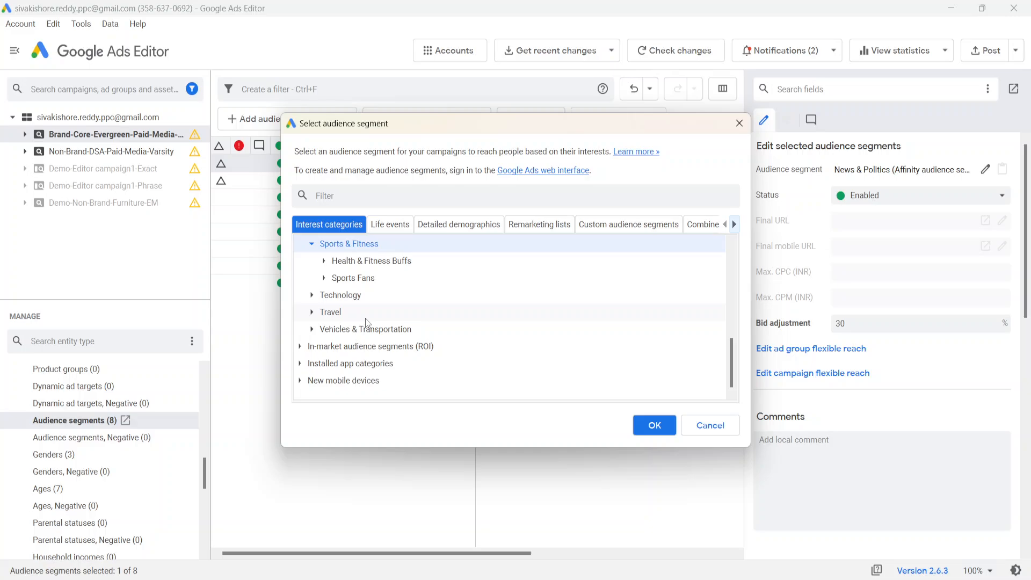
pyautogui.click(325, 278)
pyautogui.scroll(-2, 326, 280)
pyautogui.scroll(-5, 324, 279)
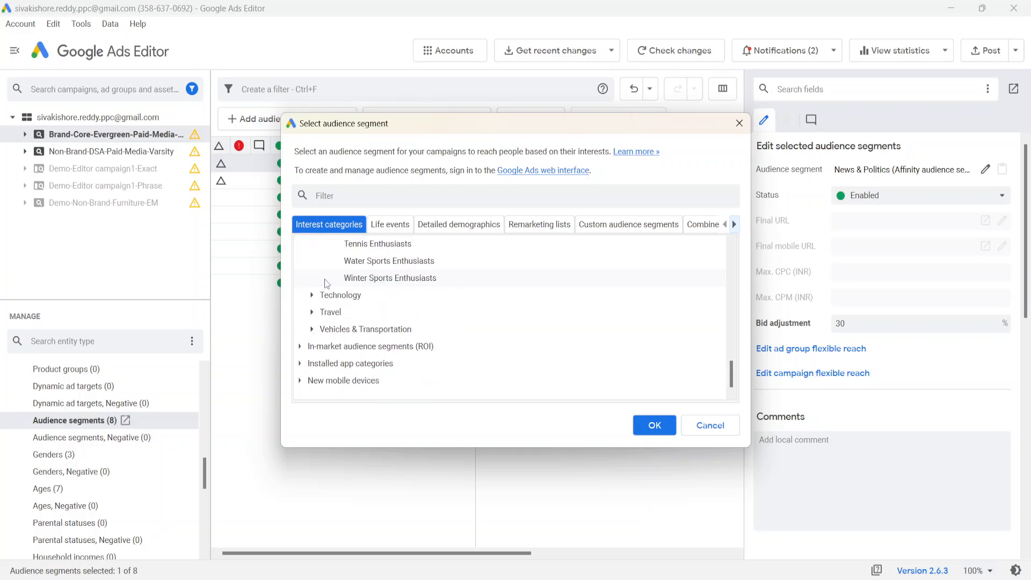
pyautogui.click(702, 426)
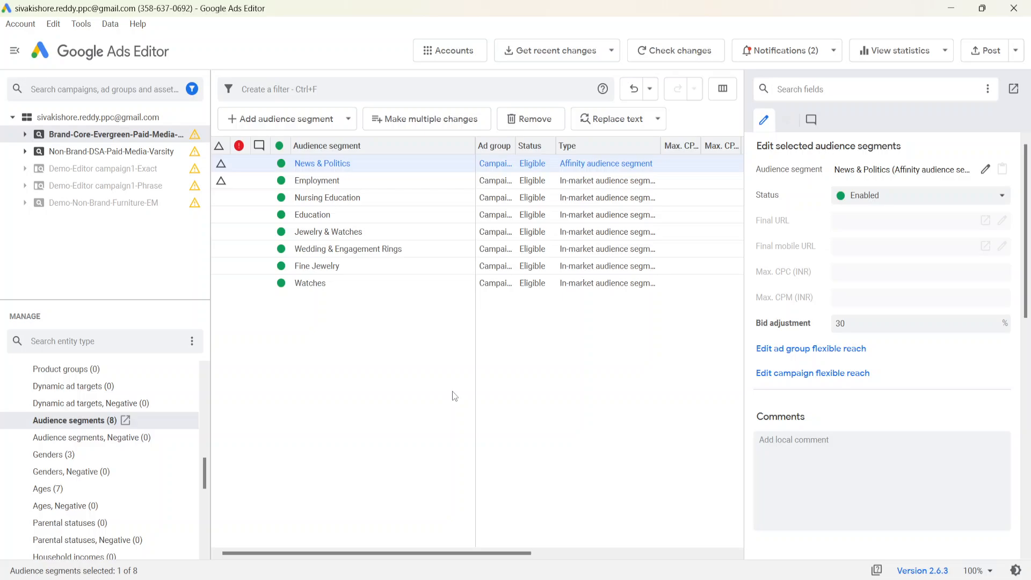
# Step: Copy all gender rows of the Brand-Core-Evergreen campaign
pyautogui.click(294, 372)
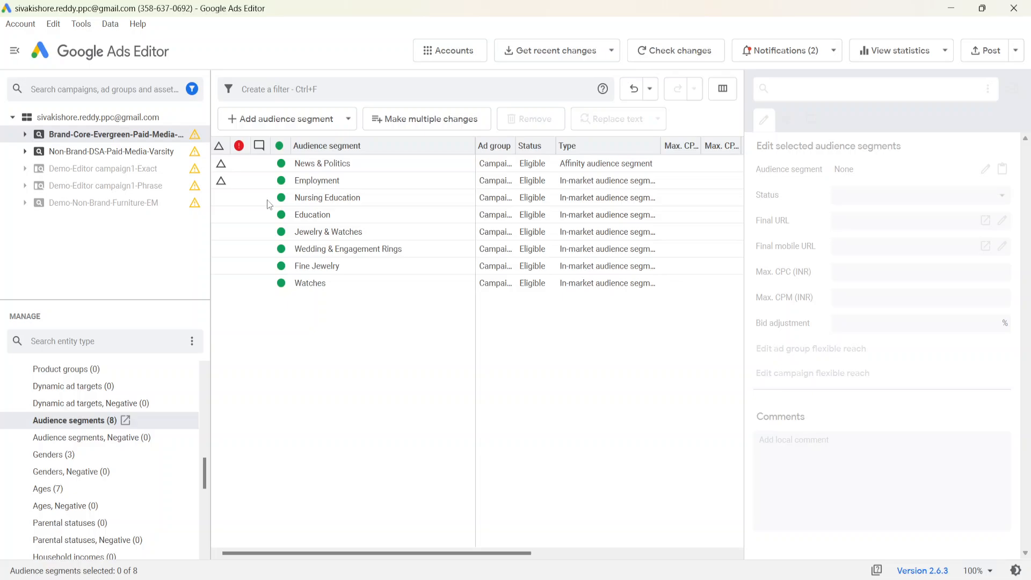
pyautogui.click(54, 454)
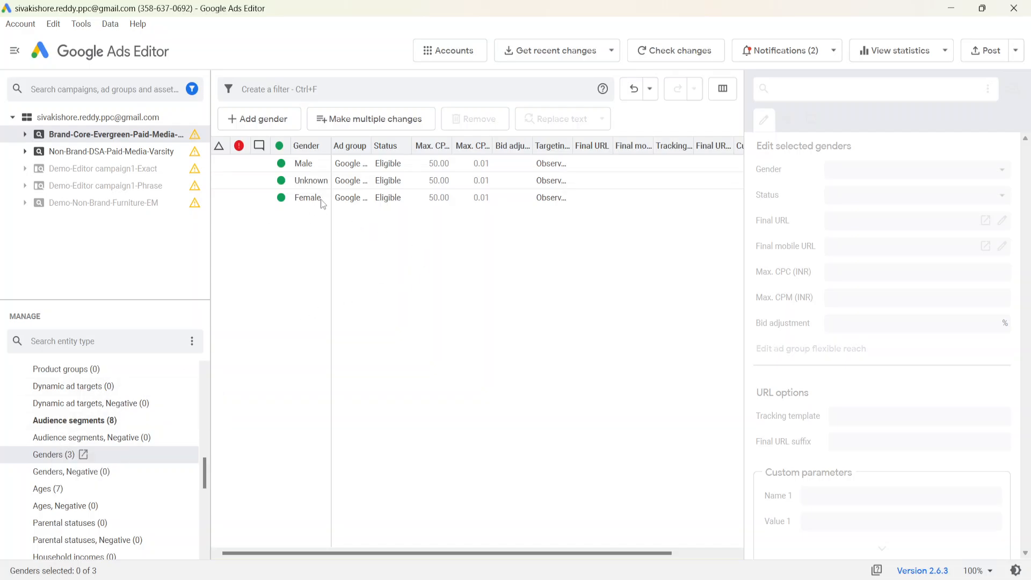
pyautogui.click(240, 177)
pyautogui.hotkey('ctrl', 'a')
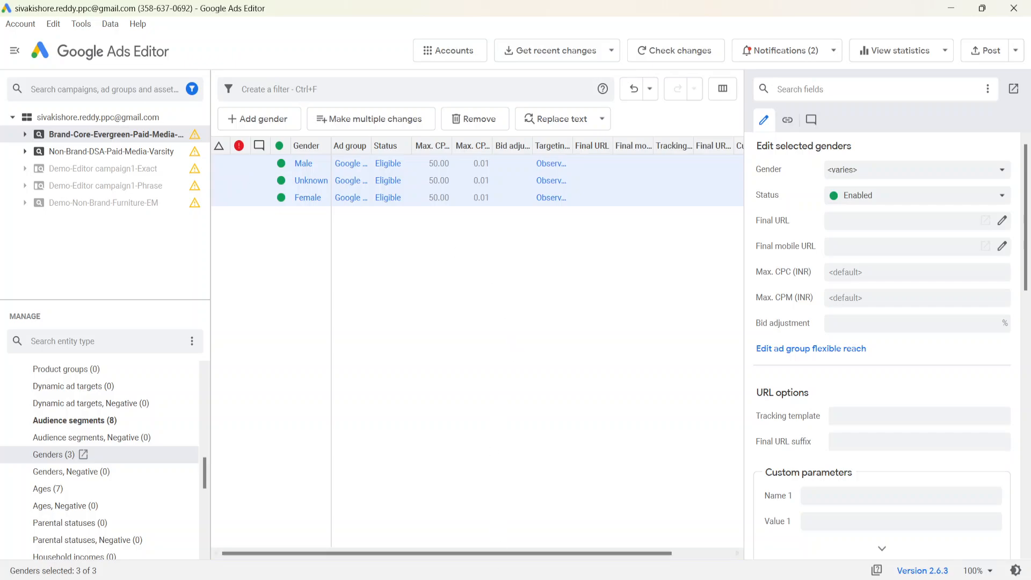
# Step: In the Google Sheets spreadsheet, add a new sheet, paste the copied gender data at A1 and fit the column widths to their contents
pyautogui.hotkey('alt', 'Tab')
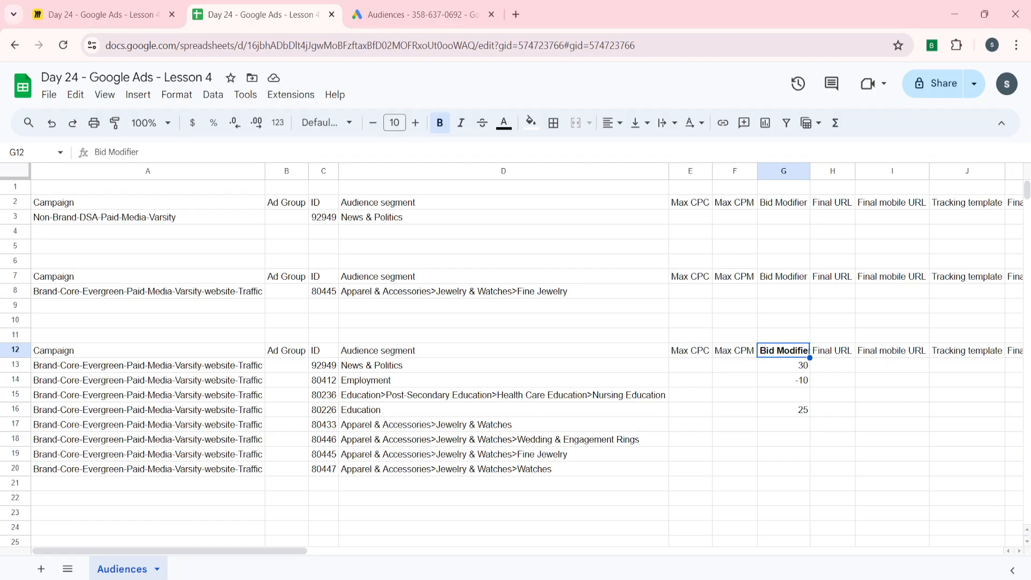
pyautogui.click(42, 570)
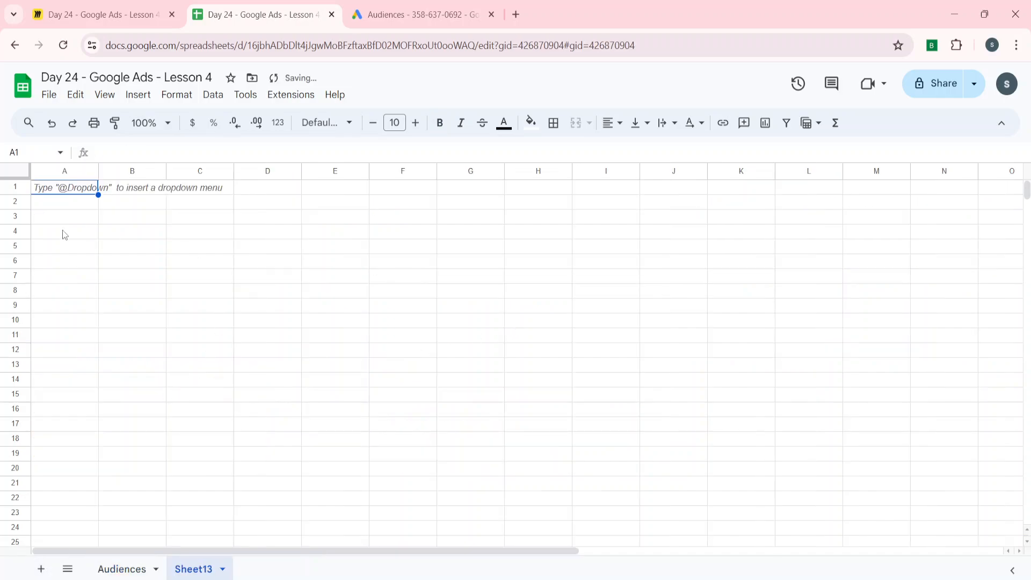
pyautogui.hotkey('ctrl', 'v')
pyautogui.hotkey('ctrl', 'space')
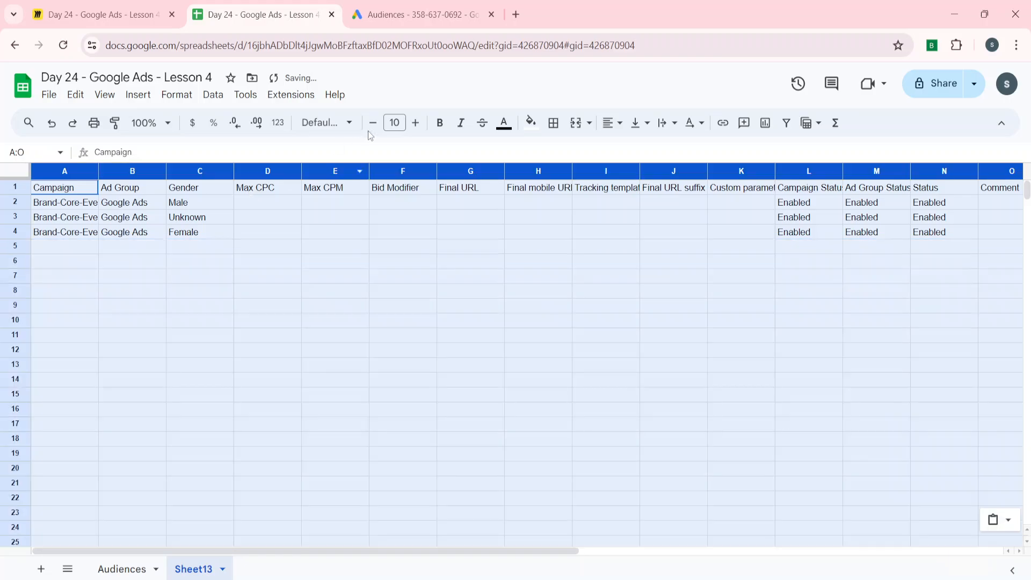
pyautogui.doubleClick(301, 171)
pyautogui.click(314, 249)
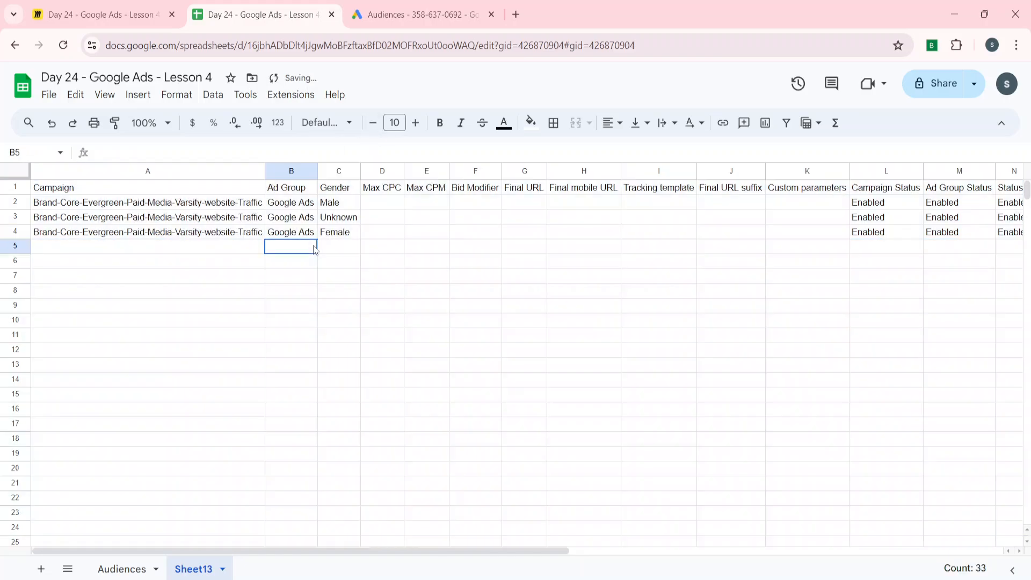
# Step: Examine the values in the Gender column and locate the Bid Modifier column in the pasted gender table
pyautogui.press('Up')
pyautogui.press('Up')
pyautogui.press('Up')
pyautogui.press('Right')
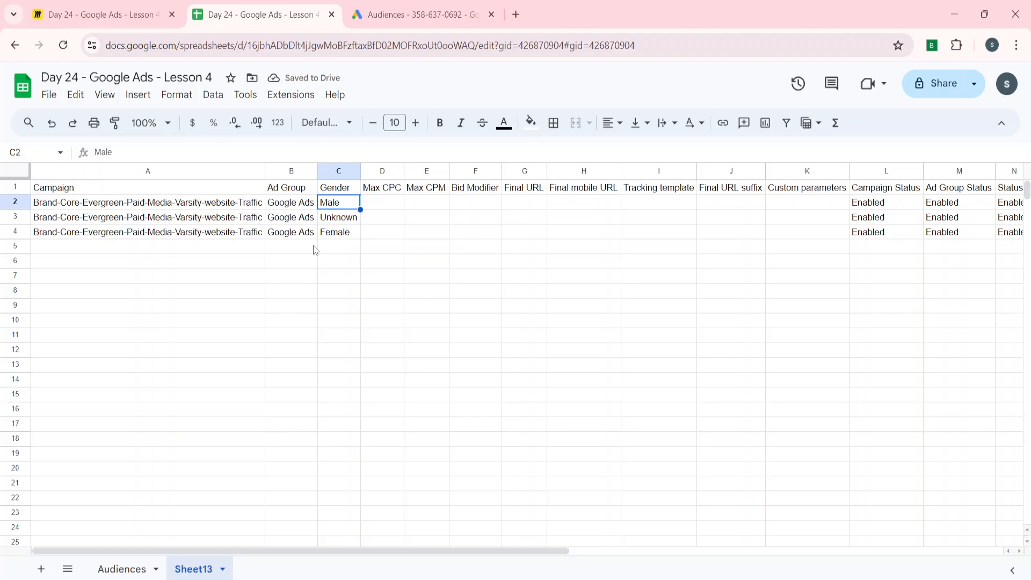
pyautogui.press('Down')
pyautogui.press('Down')
pyautogui.press('Right')
pyautogui.press('Right')
pyautogui.press('Right')
pyautogui.press('Up')
pyautogui.press('Up')
pyautogui.press('Up')
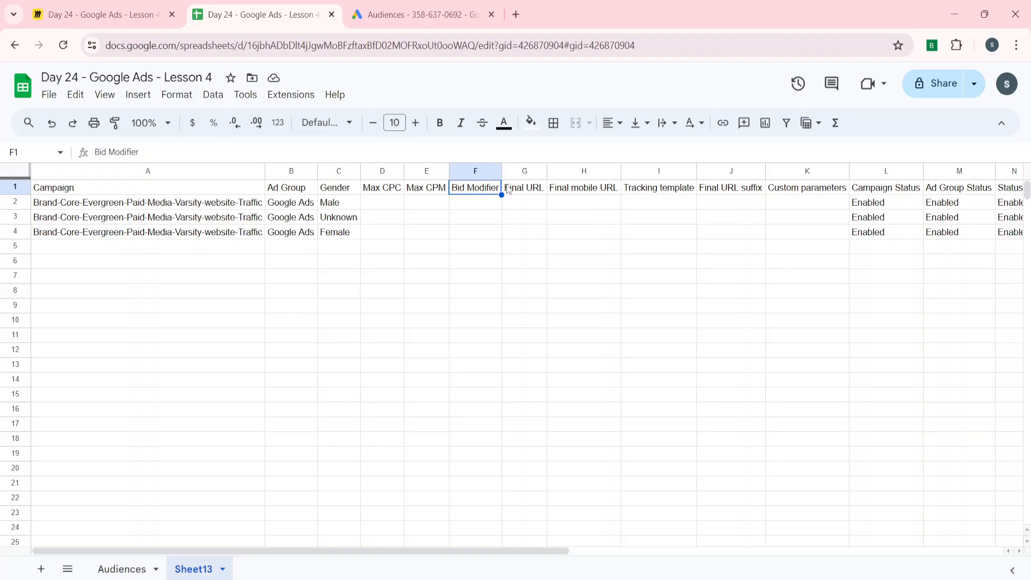
# Step: Widen the Bid Modifier column of the gender table and enter 12 as the bid modifier for the Unknown gender
pyautogui.moveTo(502, 171); pyautogui.dragTo(555, 173)
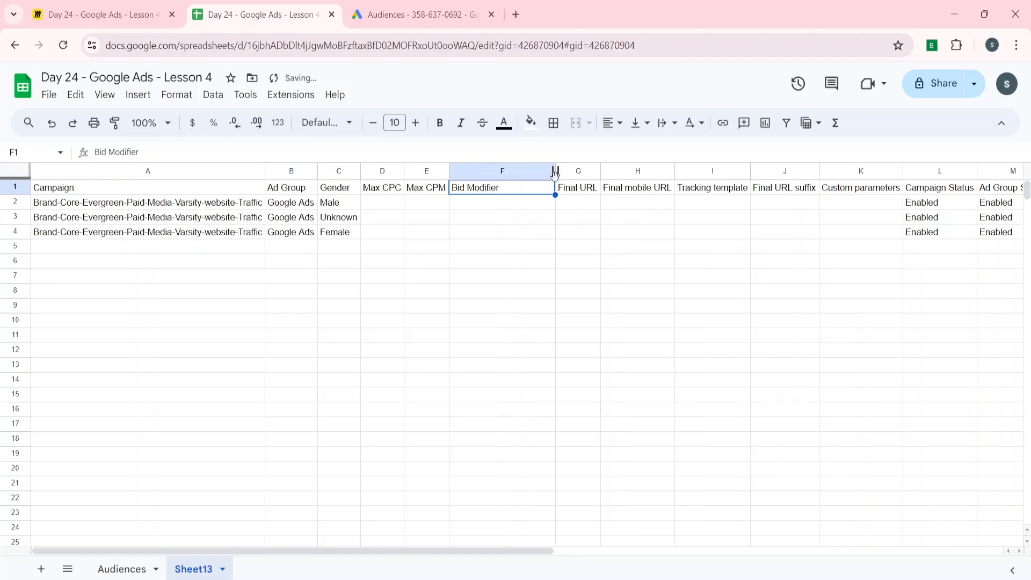
pyautogui.press('Down')
pyautogui.press('Down')
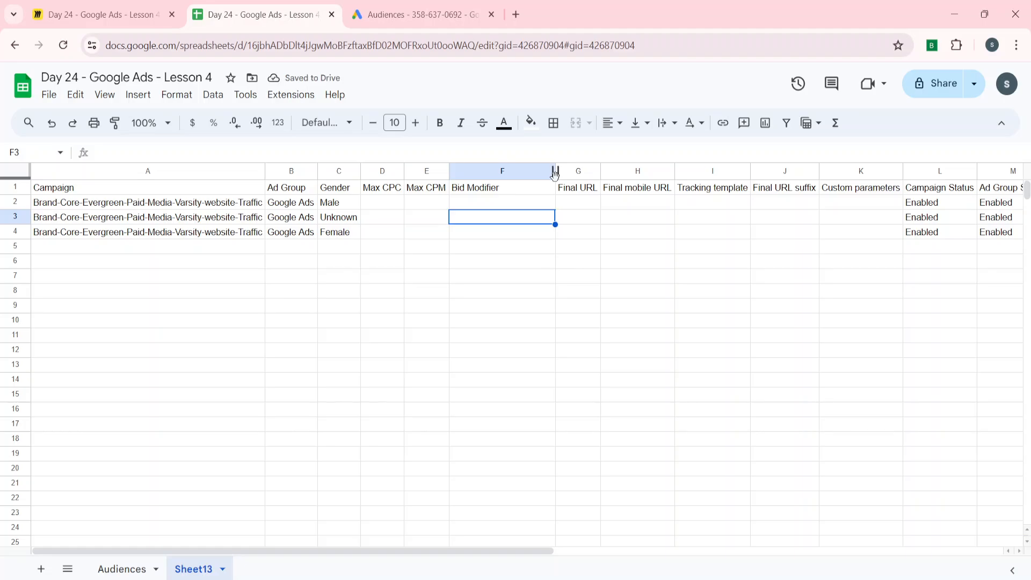
pyautogui.write('12')
pyautogui.press('Return')
# Step: Copy the whole gender table A1:O4, headings included
pyautogui.press('Up')
pyautogui.press('Up')
pyautogui.press('Up')
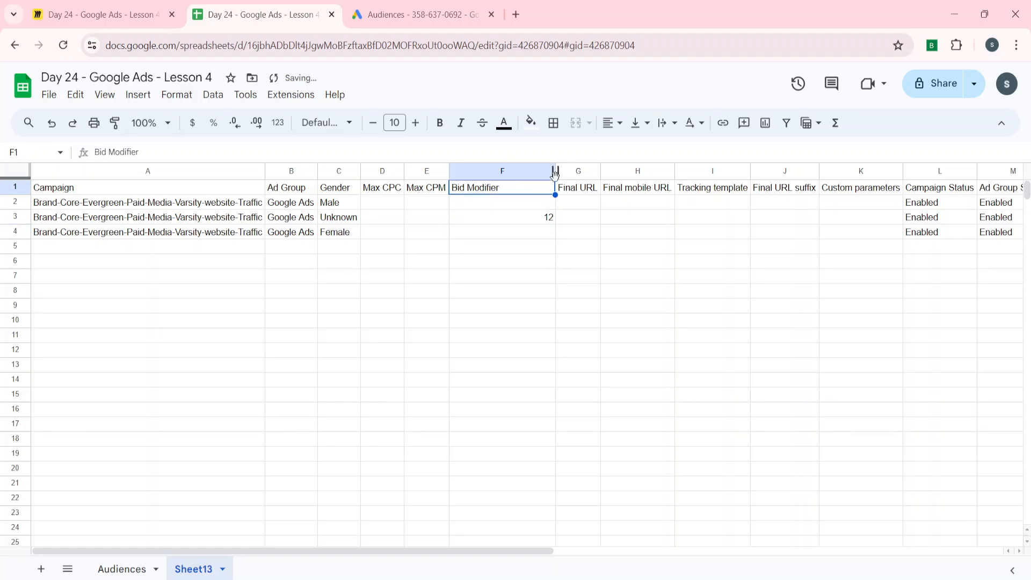
pyautogui.hotkey('ctrl', 'Left')
pyautogui.hotkey('ctrl', 'shift', 'Right')
pyautogui.hotkey('ctrl', 'shift', 'Down')
pyautogui.hotkey('ctrl', 'c')
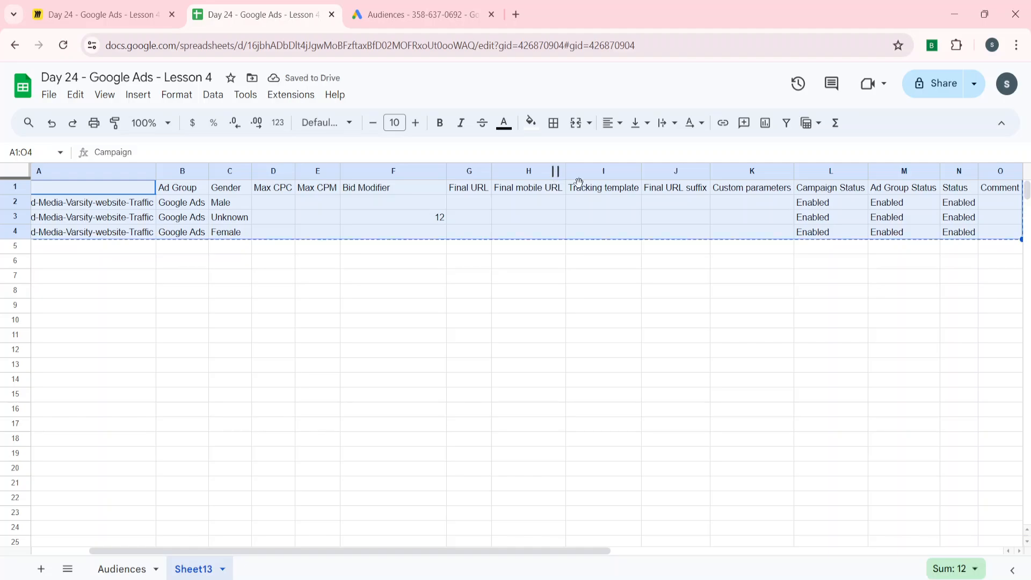
# Step: In Google Ads Editor, start Make multiple changes for genders, using the data's own campaign and ad group columns, and paste the copied table
pyautogui.hotkey('alt', 'Tab')
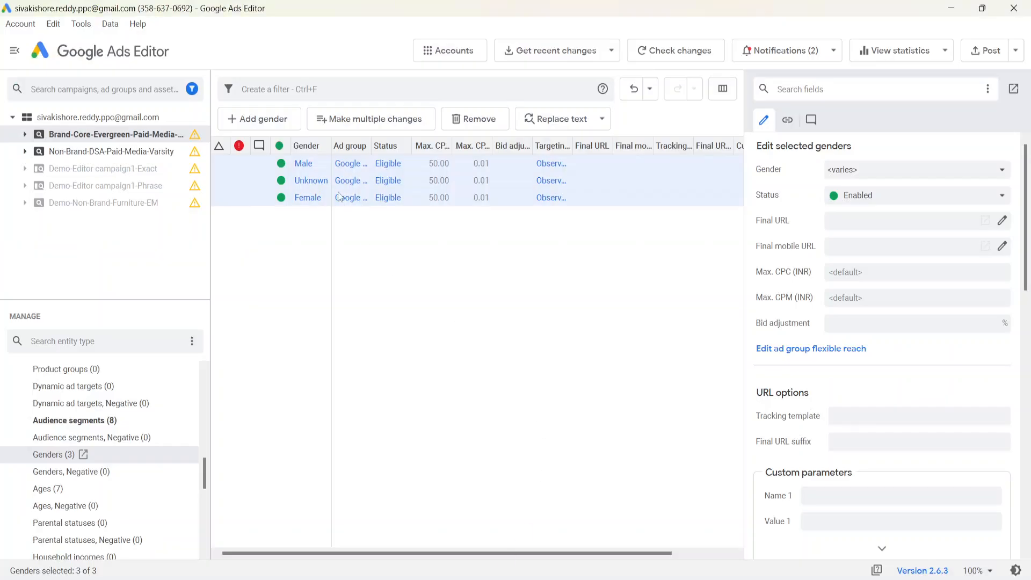
pyautogui.click(396, 119)
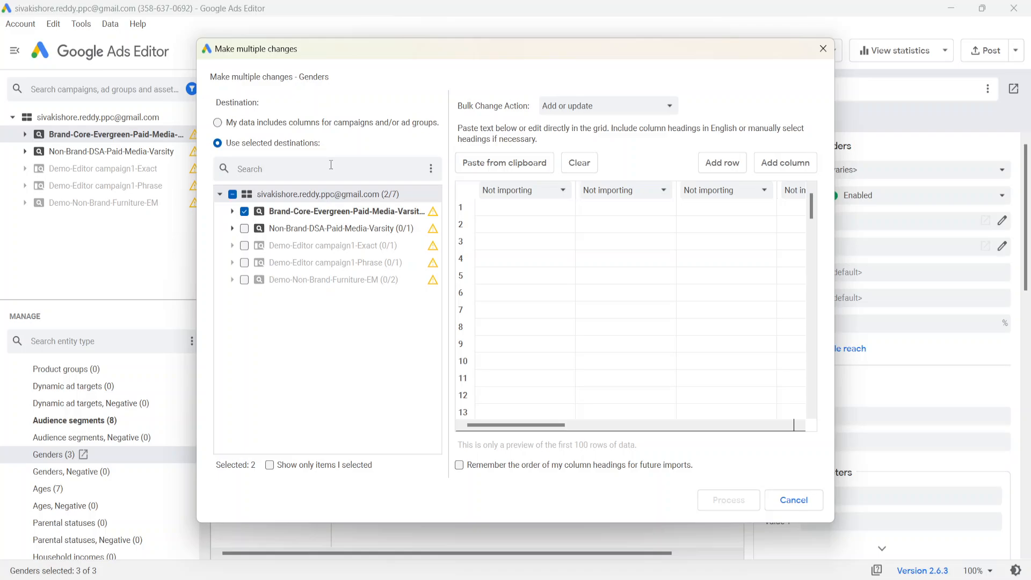
pyautogui.click(244, 124)
pyautogui.click(494, 212)
pyautogui.hotkey('ctrl', 'v')
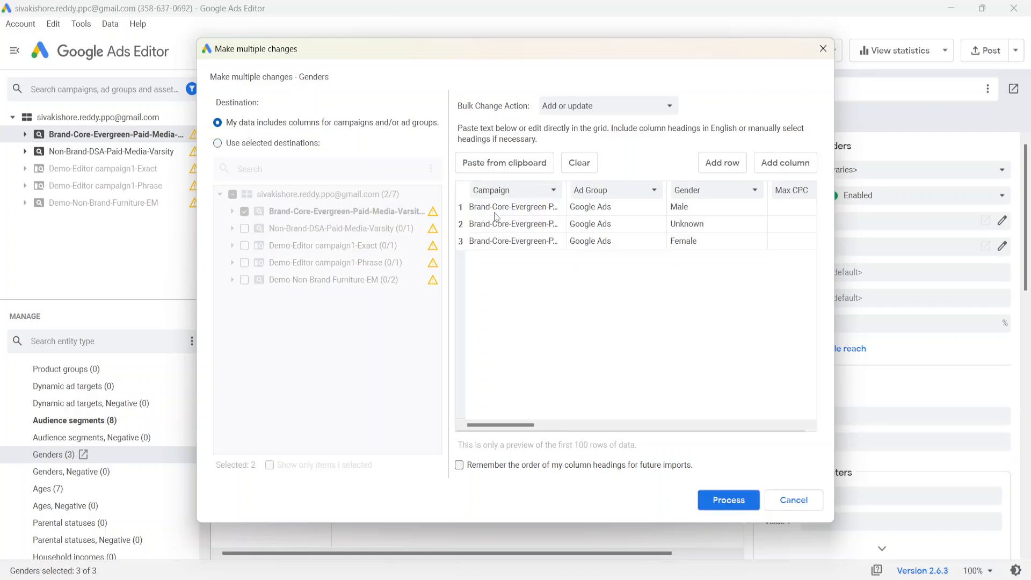
# Step: Process the pasted gender data, finish and review the changes, and keep the proposed changes
pyautogui.click(730, 495)
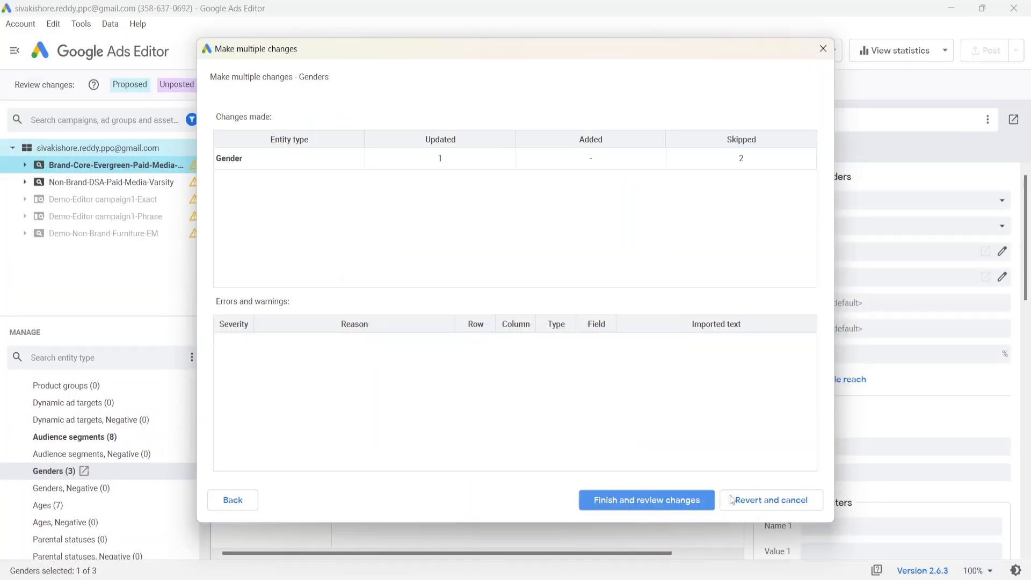
pyautogui.click(634, 500)
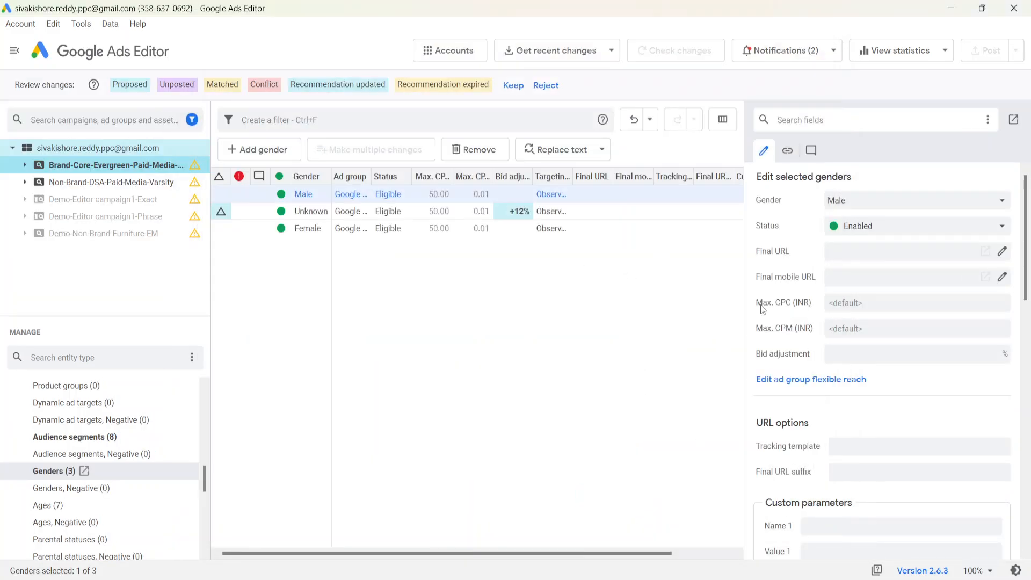
pyautogui.click(514, 86)
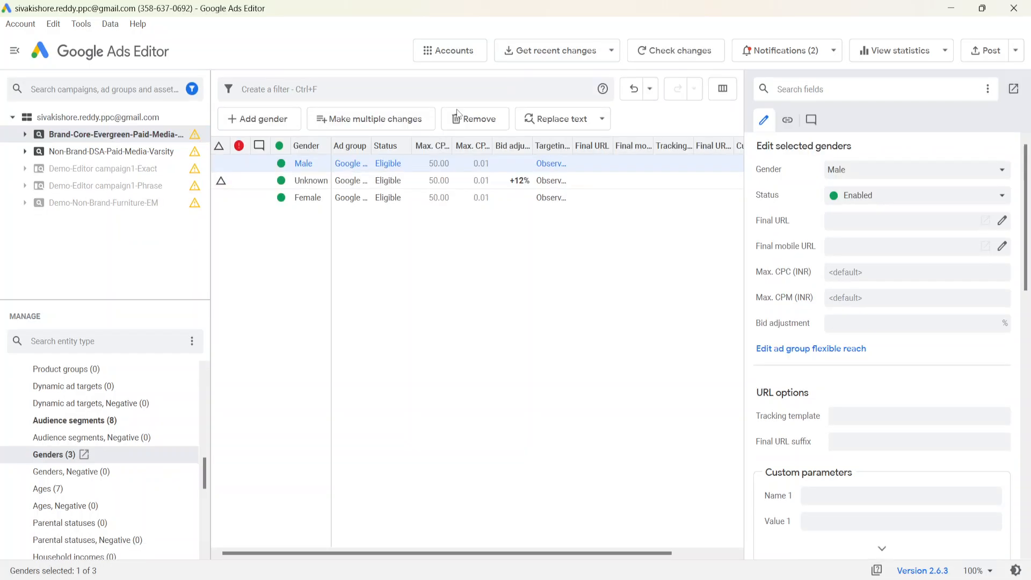
# Step: Examine the age targeting at account level and in the Non-Brand-DSA and Brand-Core-Evergreen campaigns
pyautogui.click(58, 490)
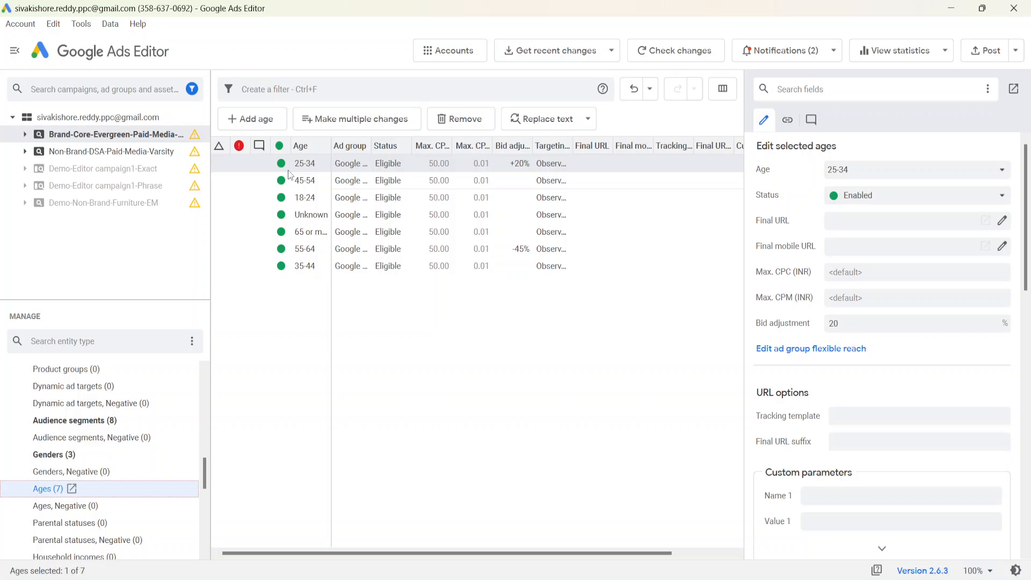
pyautogui.click(104, 119)
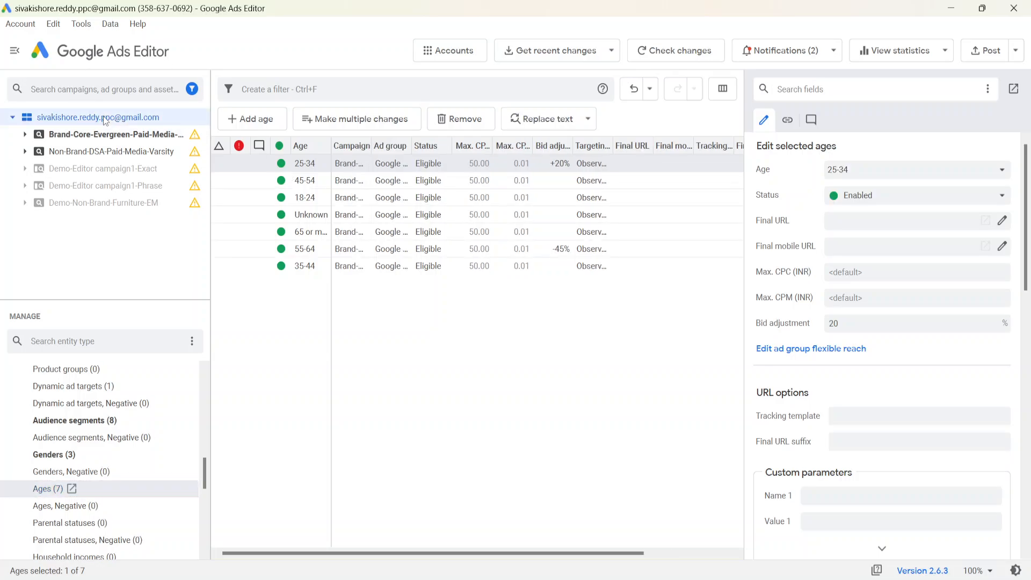
pyautogui.click(97, 153)
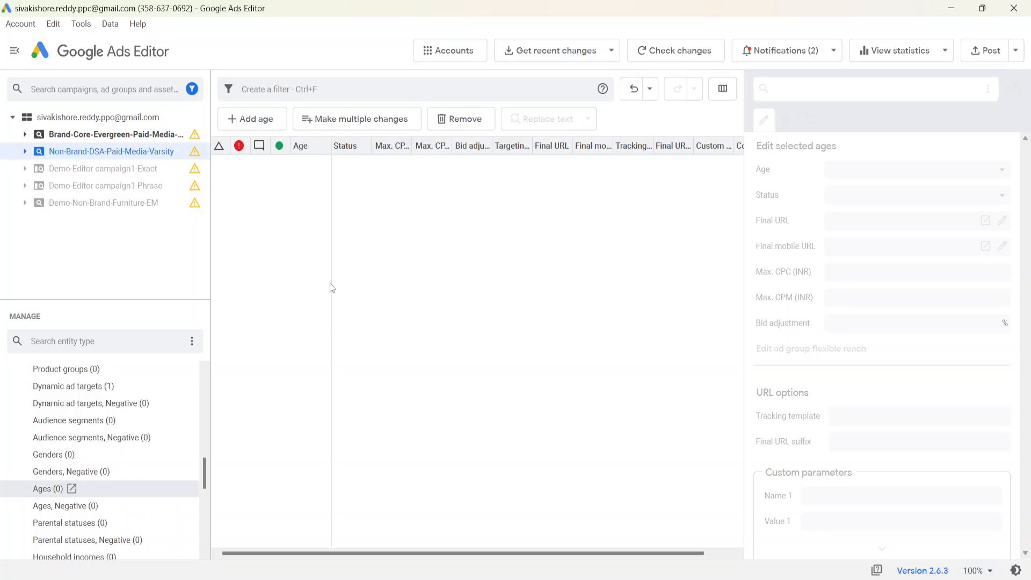
pyautogui.click(106, 142)
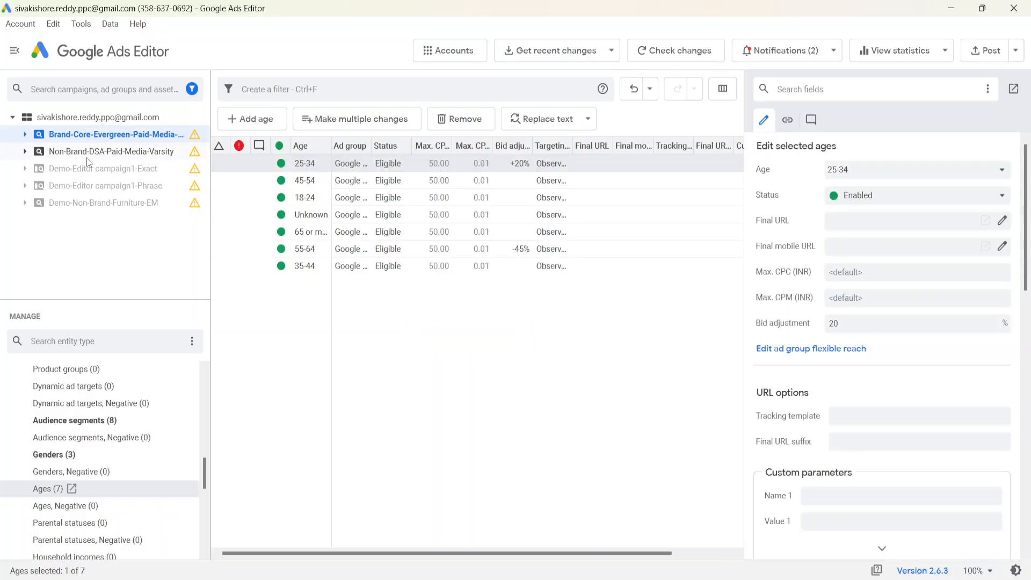
# Step: Copy all age rows of the Brand-Core-Evergreen campaign and paste them into the Non-Brand-DSA-Paid-Media-Varsity campaign
pyautogui.click(283, 194)
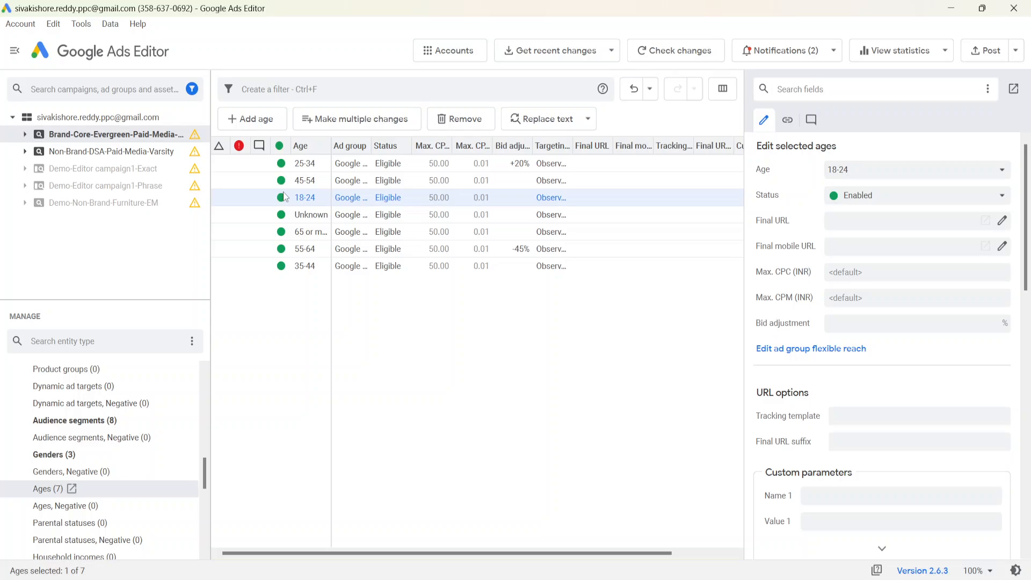
pyautogui.hotkey('ctrl', 'a')
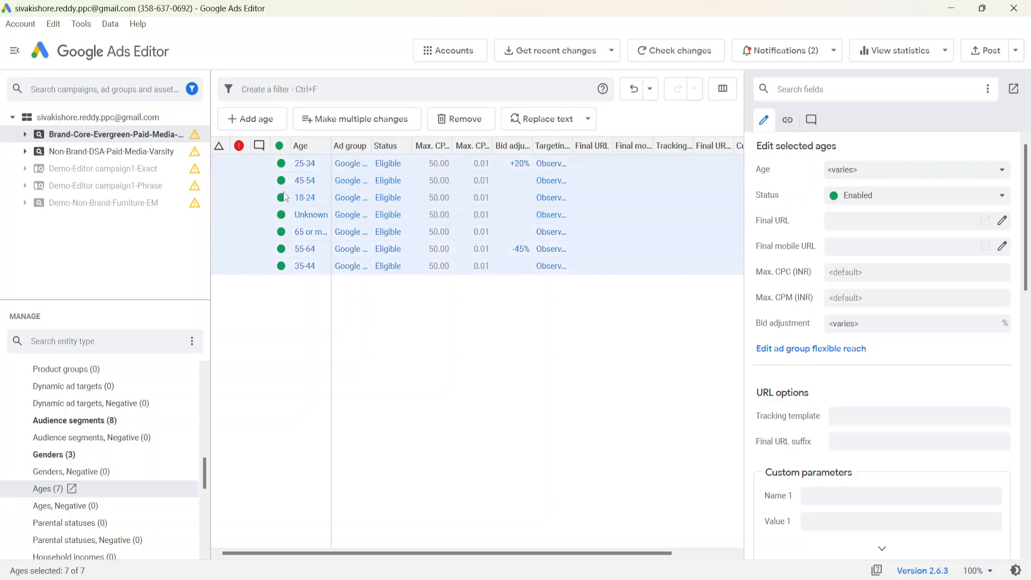
pyautogui.click(93, 152)
pyautogui.click(355, 268)
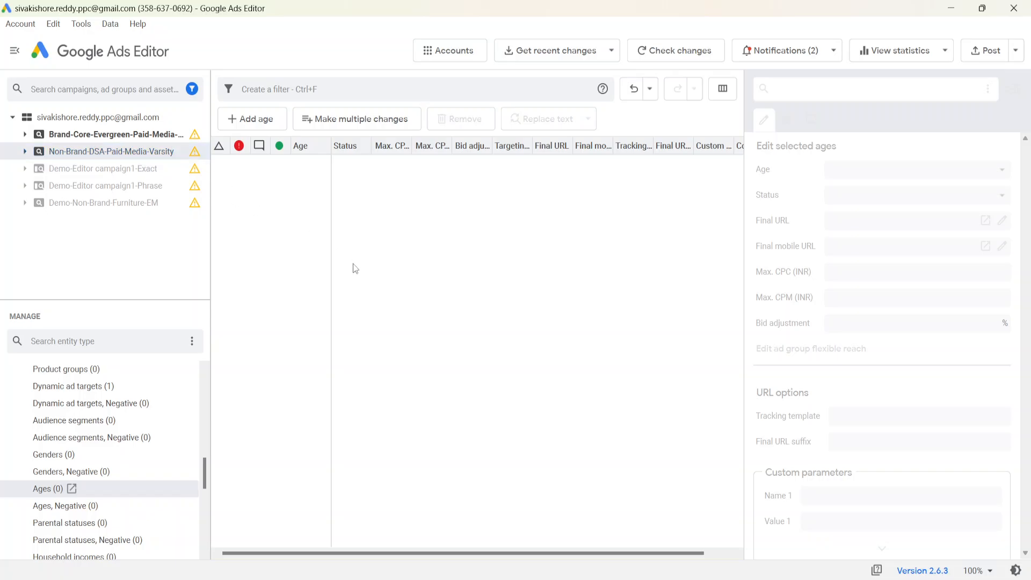
pyautogui.hotkey('ctrl', 'v')
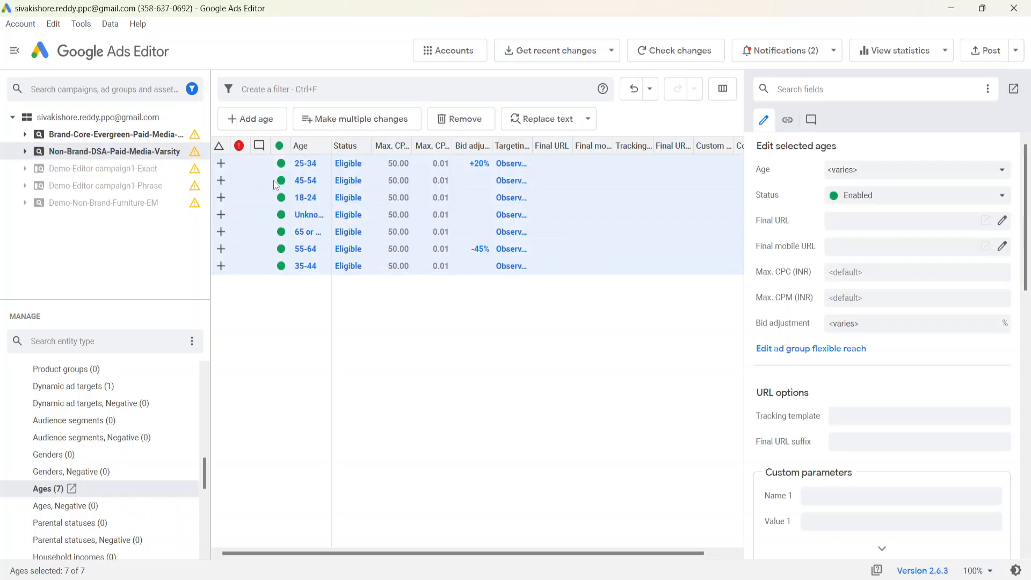
# Step: Clear the bid adjustments of the 25-34 and 55-64 ages in the Non-Brand-DSA campaign
pyautogui.doubleClick(472, 163)
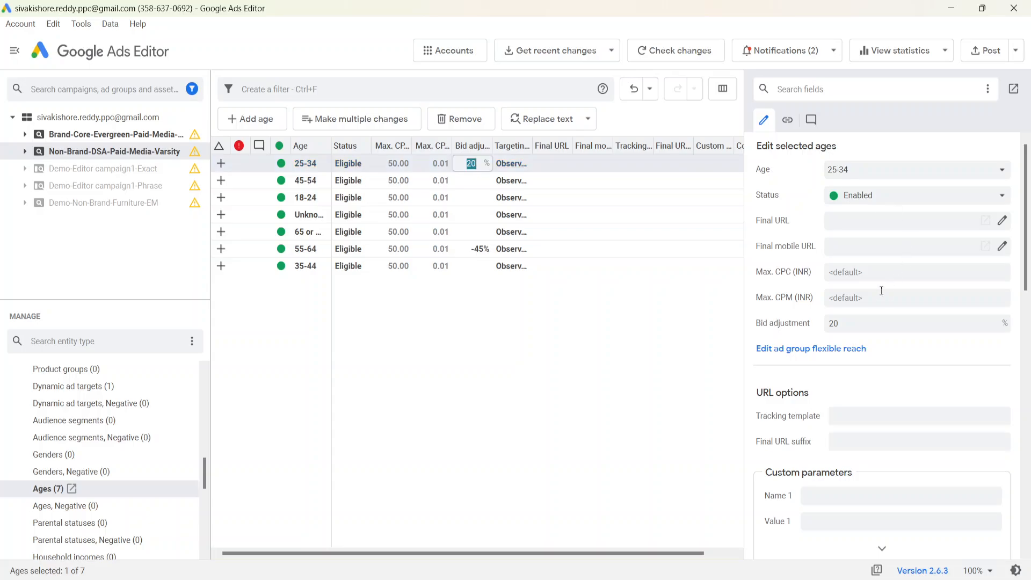
pyautogui.click(868, 330)
pyautogui.press('BackSpace')
pyautogui.press('BackSpace')
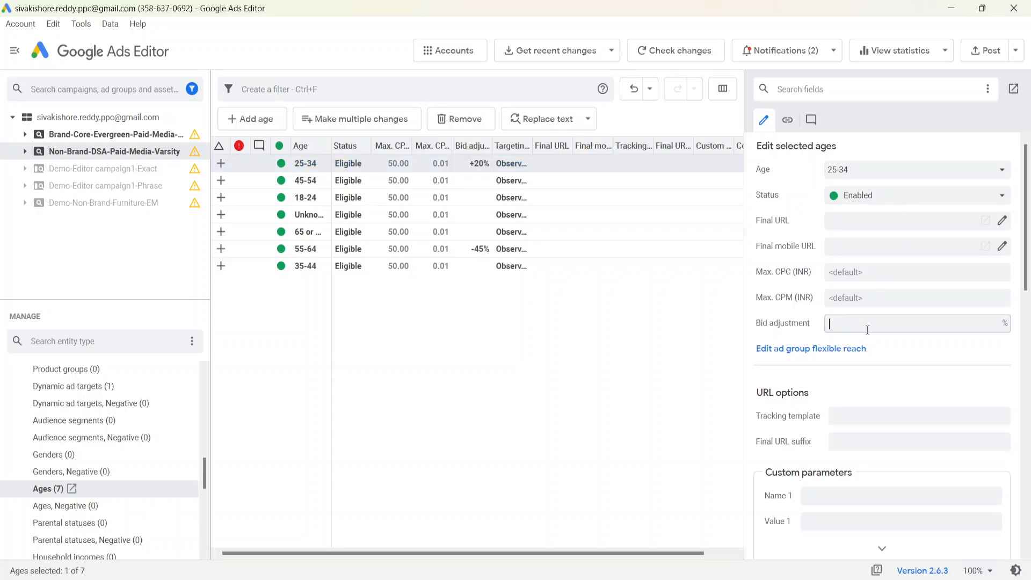
pyautogui.click(483, 248)
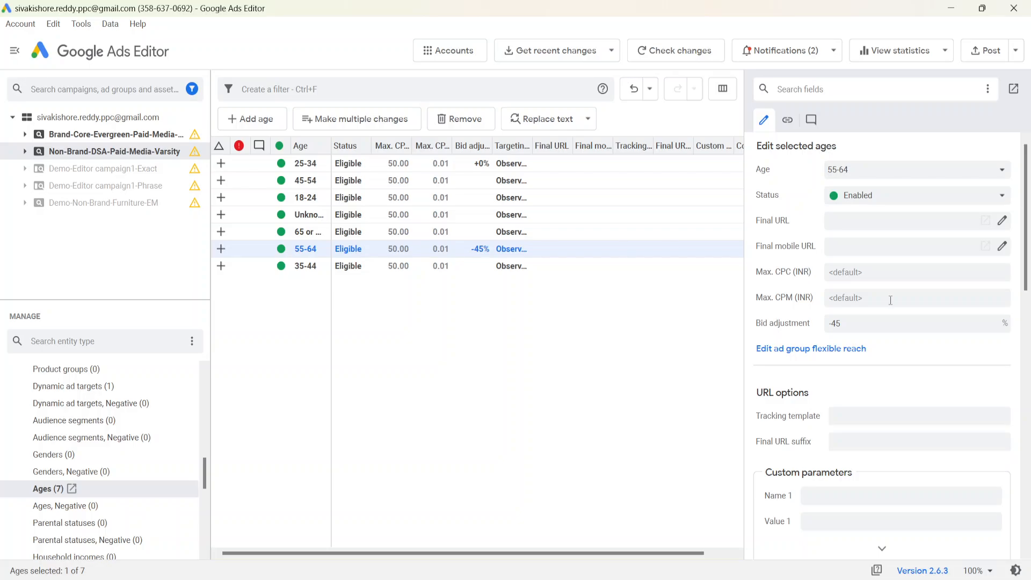
pyautogui.click(867, 321)
pyautogui.press('BackSpace')
pyautogui.press('BackSpace')
pyautogui.press('BackSpace')
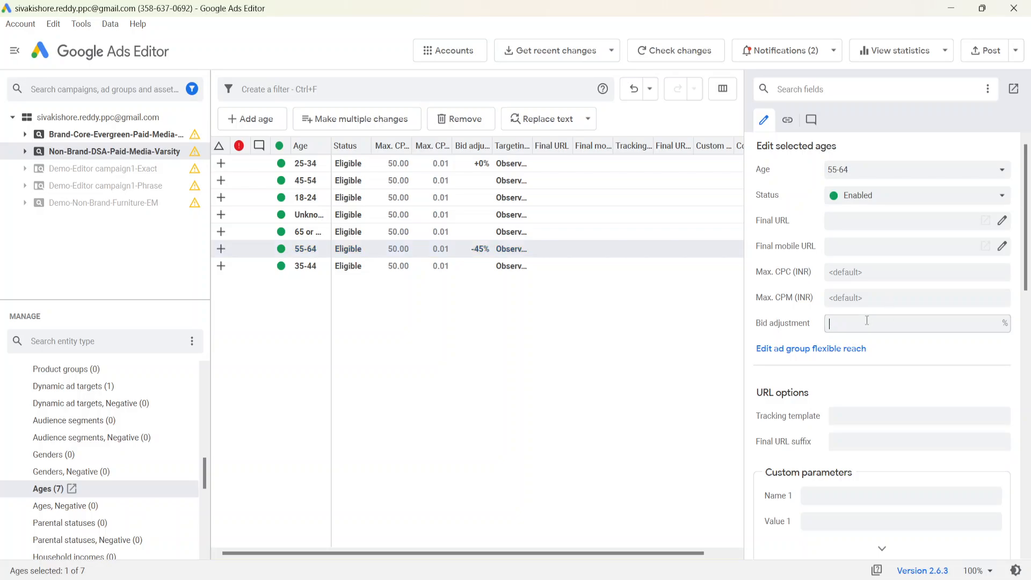
pyautogui.click(443, 355)
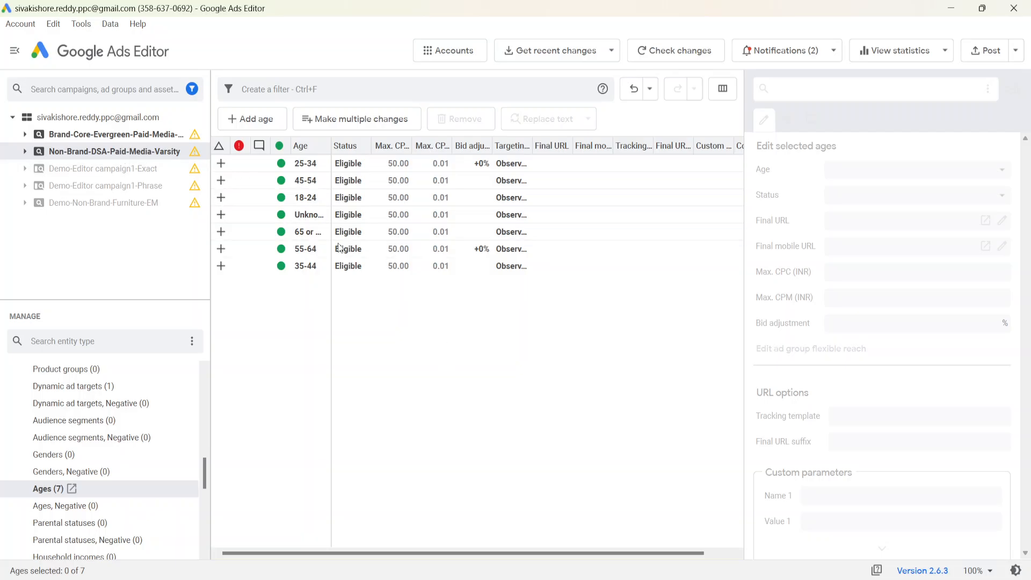
# Step: Undo both bid adjustment changes and the pasting of the age rows in the Non-Brand-DSA campaign
pyautogui.hotkey('ctrl', 'z')
pyautogui.hotkey('ctrl', 'z')
pyautogui.hotkey('ctrl', 'z')
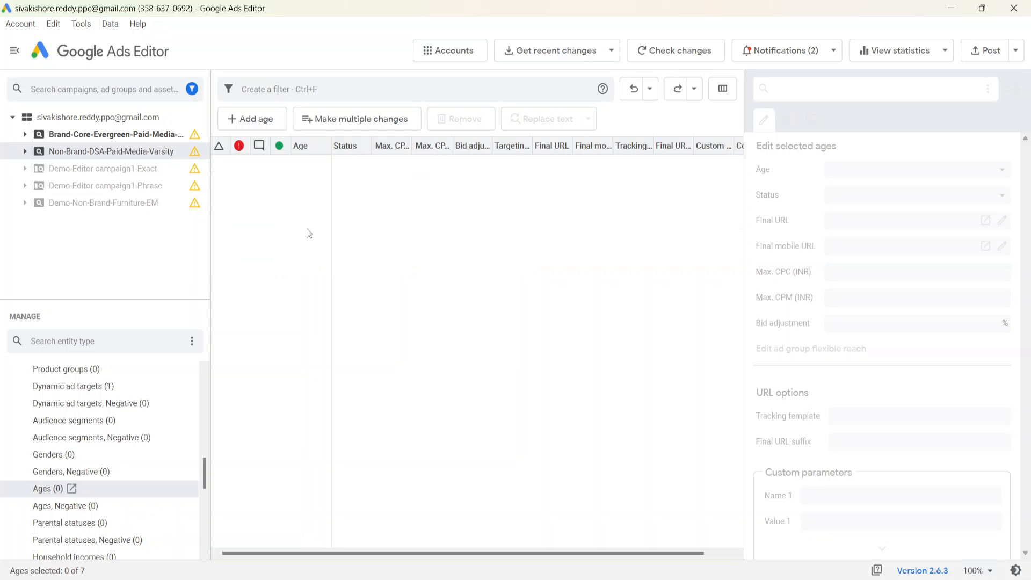
# Step: Copy all Brand-Core-Evergreen age rows, paste them into a new sheet of the Google Sheets spreadsheet and fit the column widths to their contents
pyautogui.click(131, 136)
pyautogui.hotkey('ctrl', 'a')
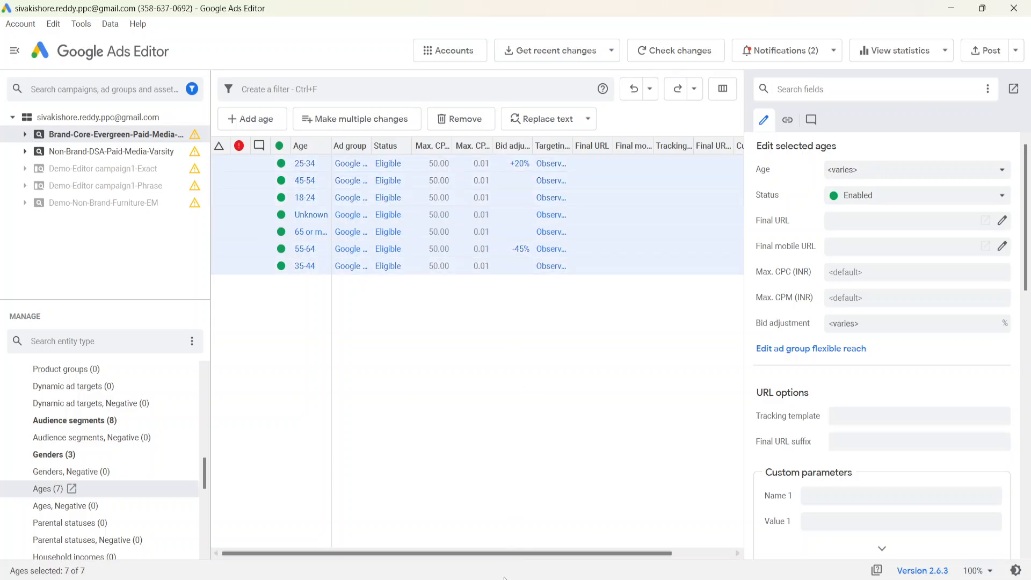
pyautogui.hotkey('alt', 'Tab')
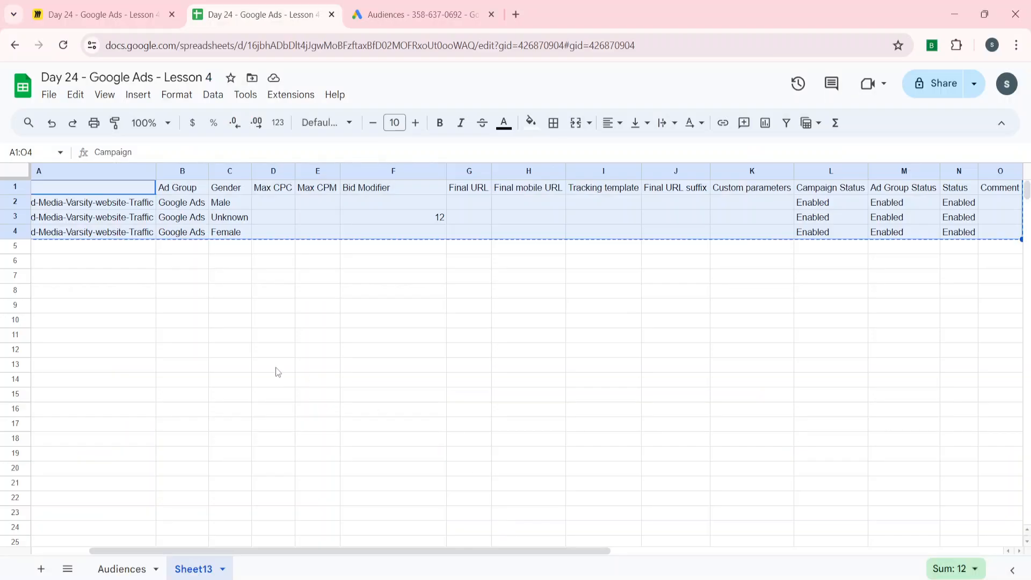
pyautogui.click(42, 570)
pyautogui.hotkey('ctrl', 'v')
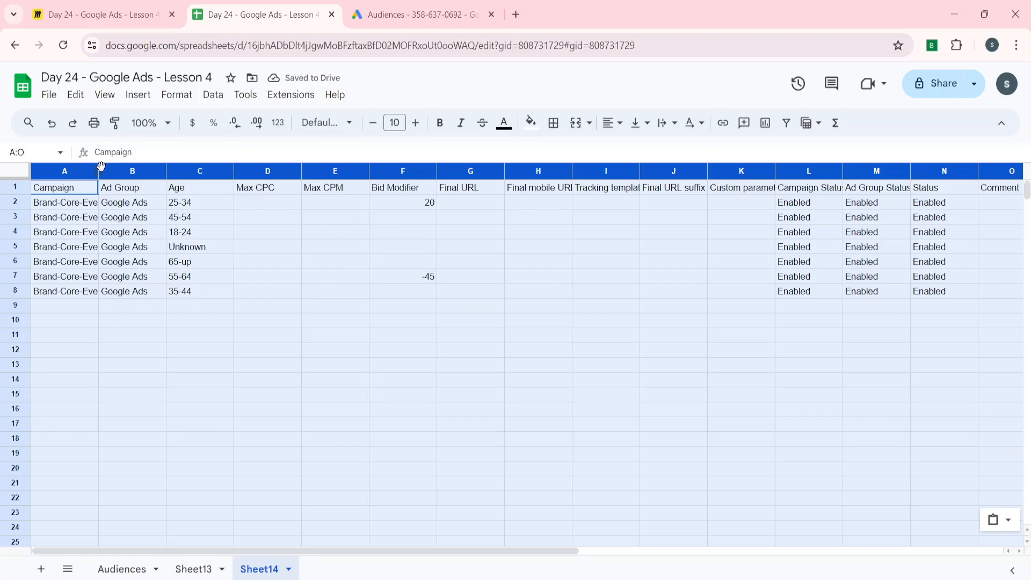
pyautogui.doubleClick(99, 170)
# Step: Clear the Bid Modifier values of all age rows from F2 down
pyautogui.press('Down')
pyautogui.press('Down')
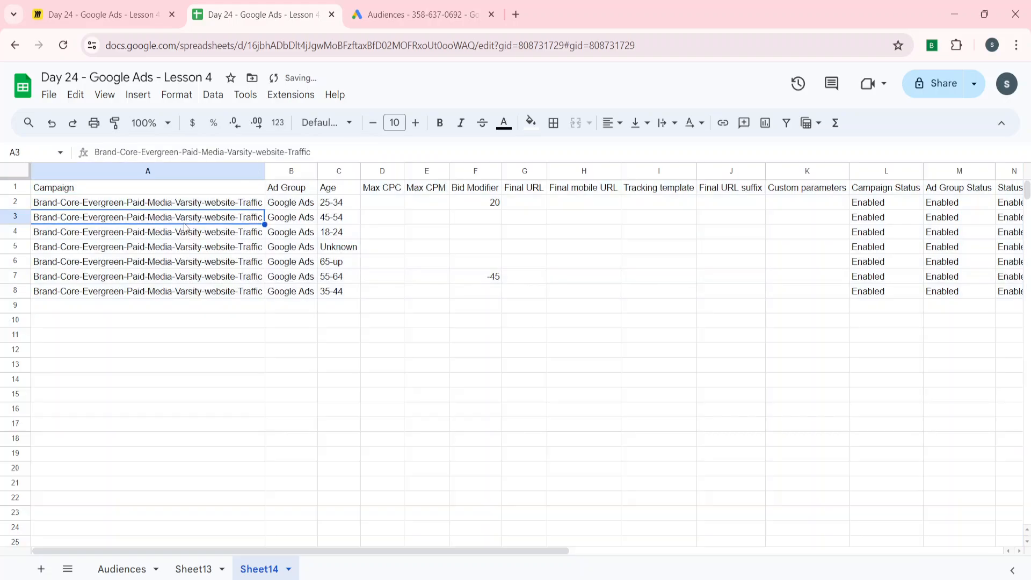
pyautogui.press('Right')
pyautogui.press('Right')
pyautogui.press('Right')
pyautogui.press('Right')
pyautogui.press('Up')
pyautogui.press('Right')
pyautogui.hotkey('shift', 'Down')
pyautogui.hotkey('shift', 'Down')
pyautogui.hotkey('shift', 'Down')
pyautogui.hotkey('shift', 'Down')
pyautogui.hotkey('shift', 'Down')
pyautogui.hotkey('shift', 'Down')
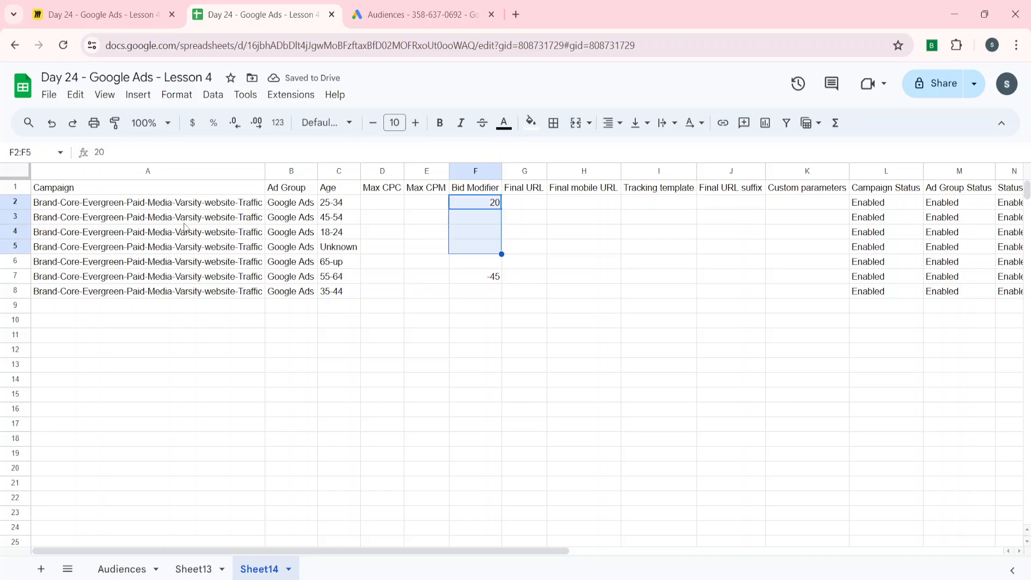
pyautogui.press('Delete')
# Step: Copy the campaign name Non-Brand-DSA-Paid-Media-Varsity from cell A3 of the Audiences sheet
pyautogui.press('Left')
pyautogui.press('Left')
pyautogui.press('Left')
pyautogui.press('Left')
pyautogui.press('Left')
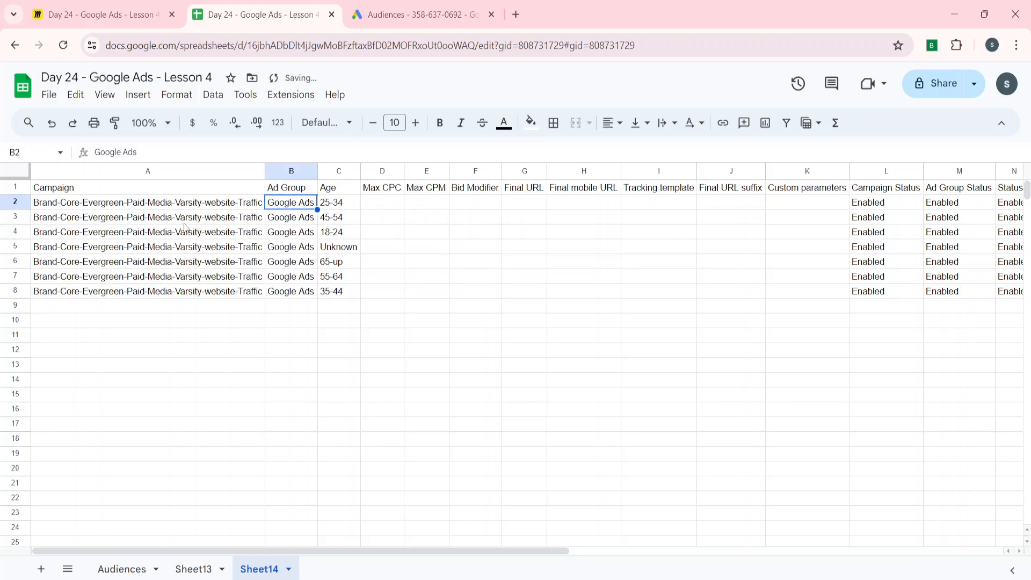
pyautogui.click(113, 564)
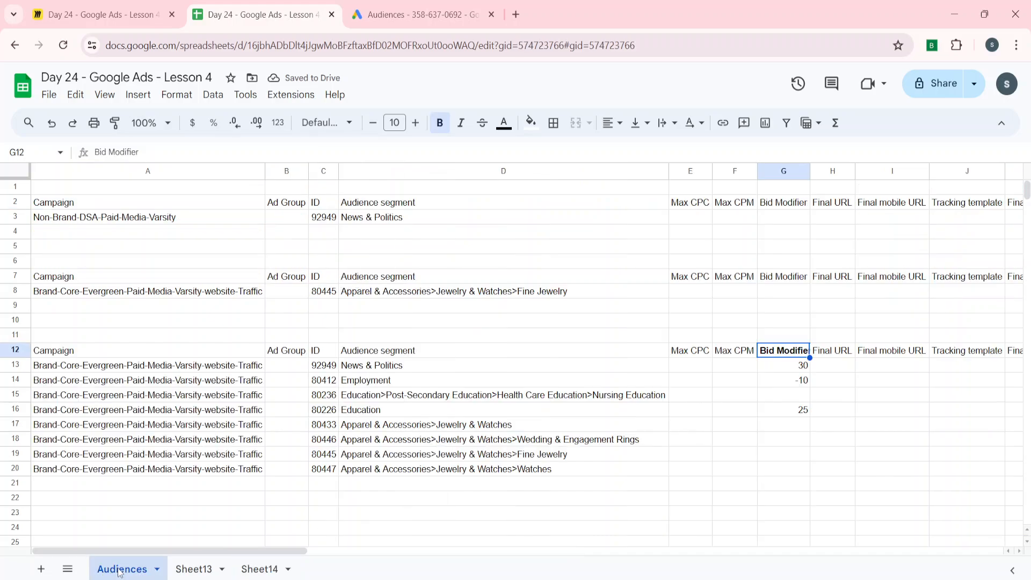
pyautogui.click(111, 306)
pyautogui.press('Up')
pyautogui.press('Up')
pyautogui.press('Up')
pyautogui.press('Up')
pyautogui.press('Up')
pyautogui.press('Up')
pyautogui.hotkey('ctrl', 'c')
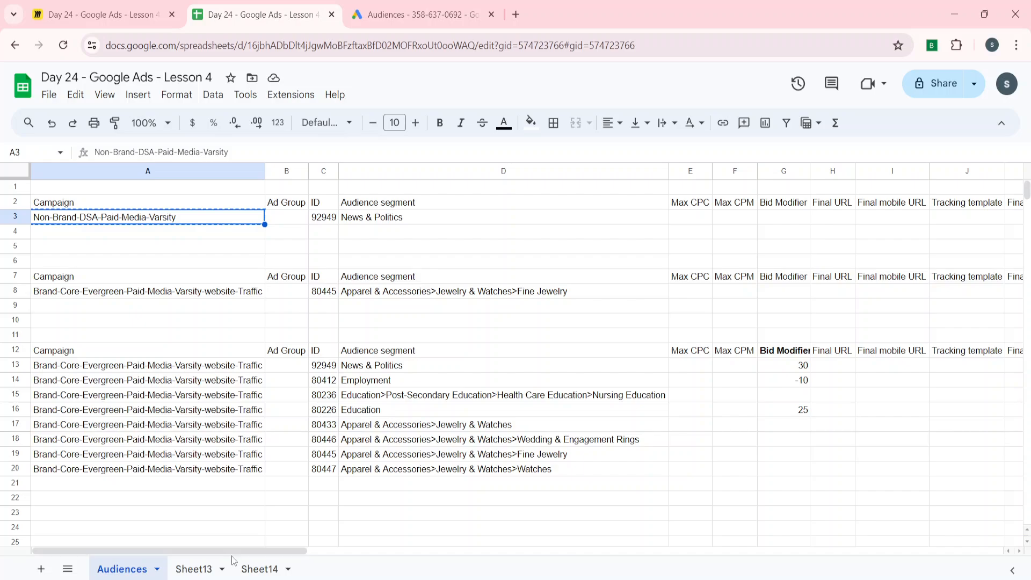
# Step: In Sheet14, replace the campaign name of every age row, A2:A8, with Non-Brand-DSA-Paid-Media-Varsity
pyautogui.click(260, 569)
pyautogui.hotkey('ctrl', 'v')
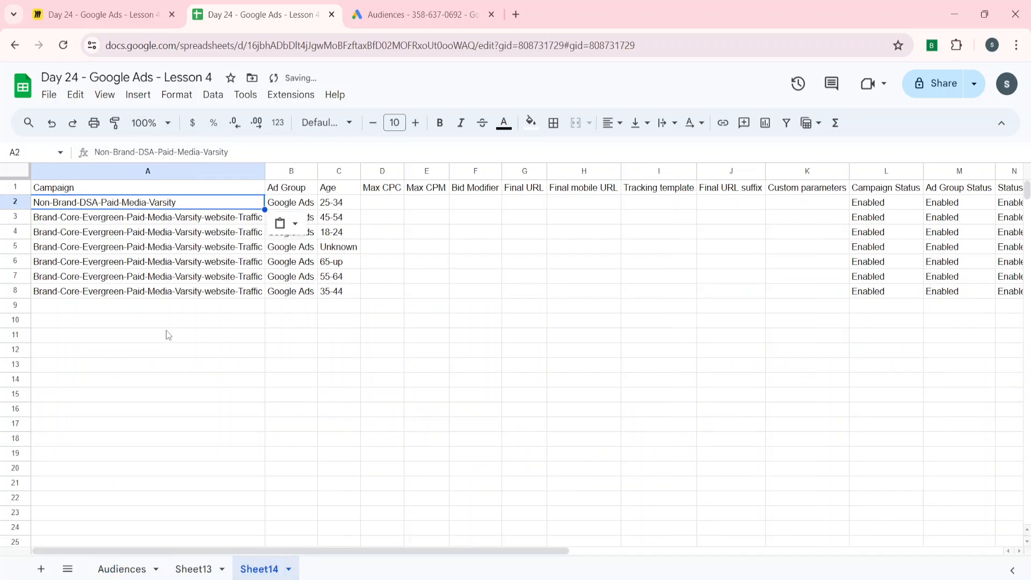
pyautogui.hotkey('ctrl', 'Down')
pyautogui.hotkey('ctrl', 'shift', 'Up')
pyautogui.hotkey('shift', 'Down')
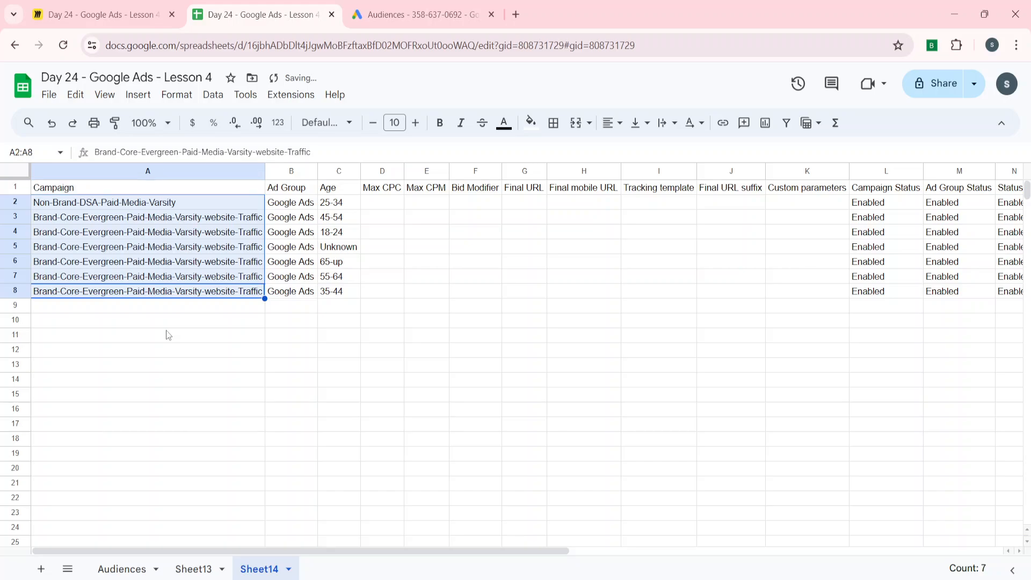
pyautogui.hotkey('ctrl', 'v')
# Step: Copy the whole age table of Sheet14, header row included
pyautogui.hotkey('ctrl', 'Up')
pyautogui.hotkey('ctrl', 'a')
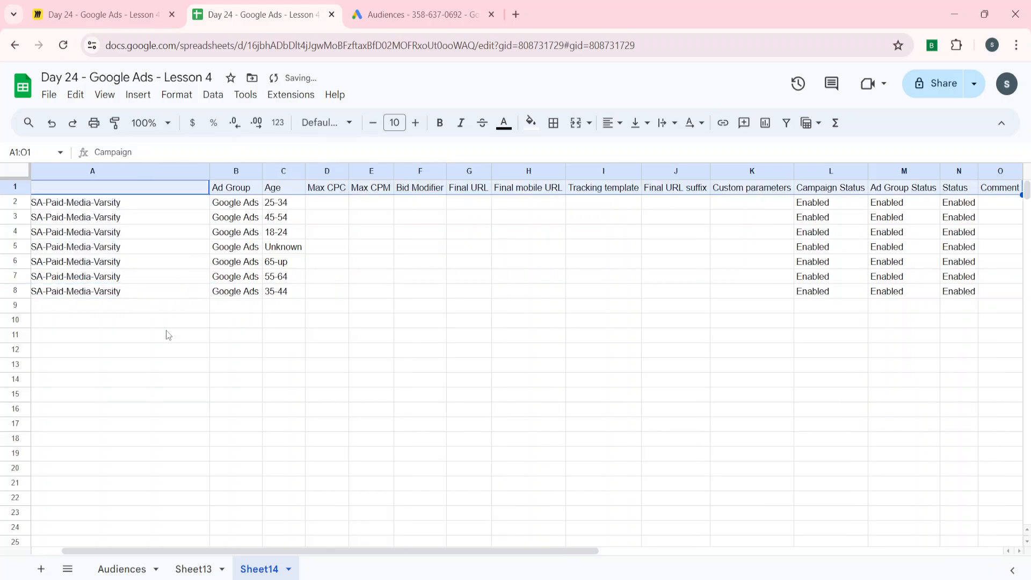
pyautogui.hotkey('ctrl', 'c')
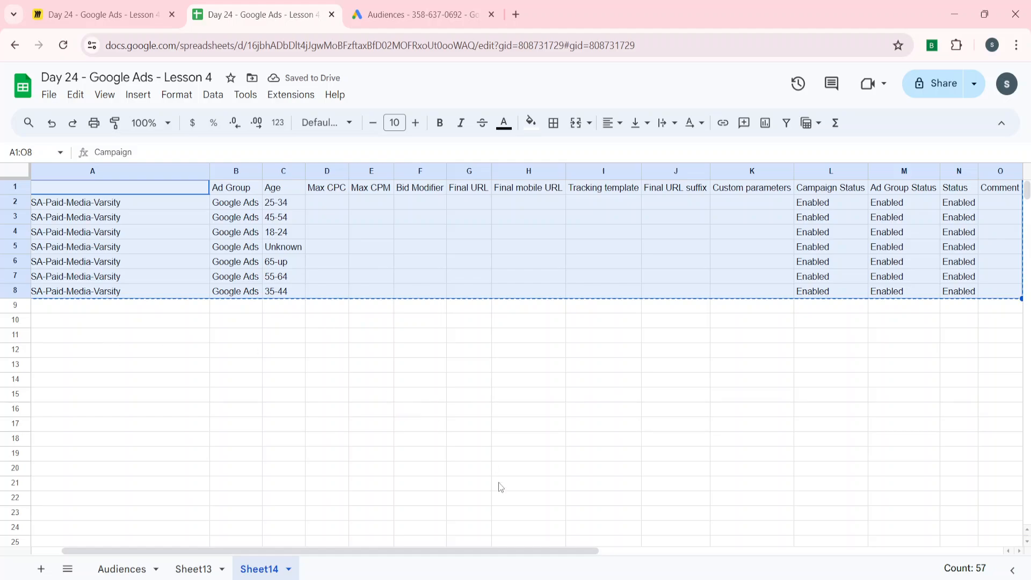
# Step: In Google Ads Editor, try to import the copied rows as ages in bulk, using the data's own campaign and ad group columns, and review the proposed changes
pyautogui.hotkey('alt', 'Tab')
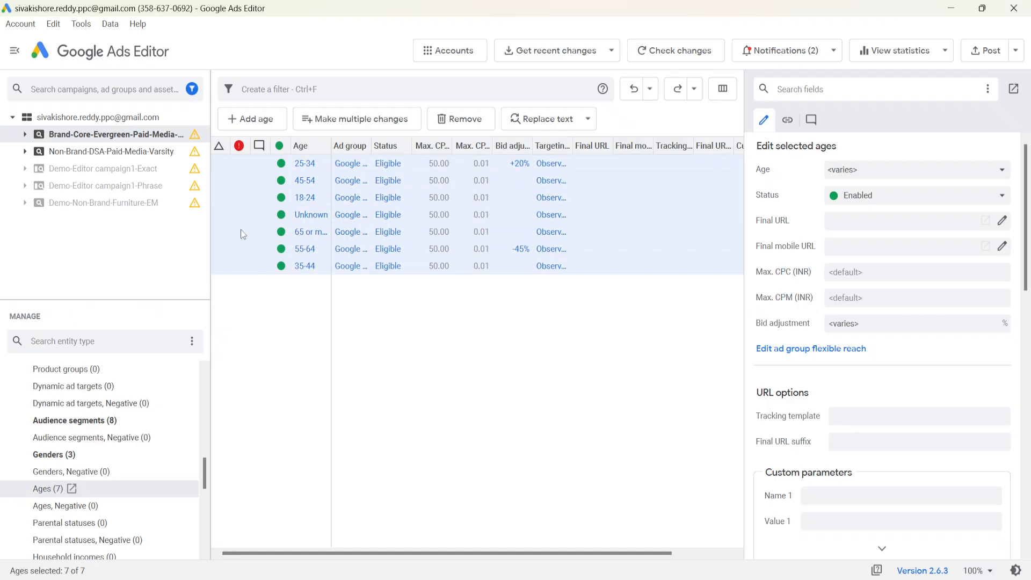
pyautogui.click(313, 119)
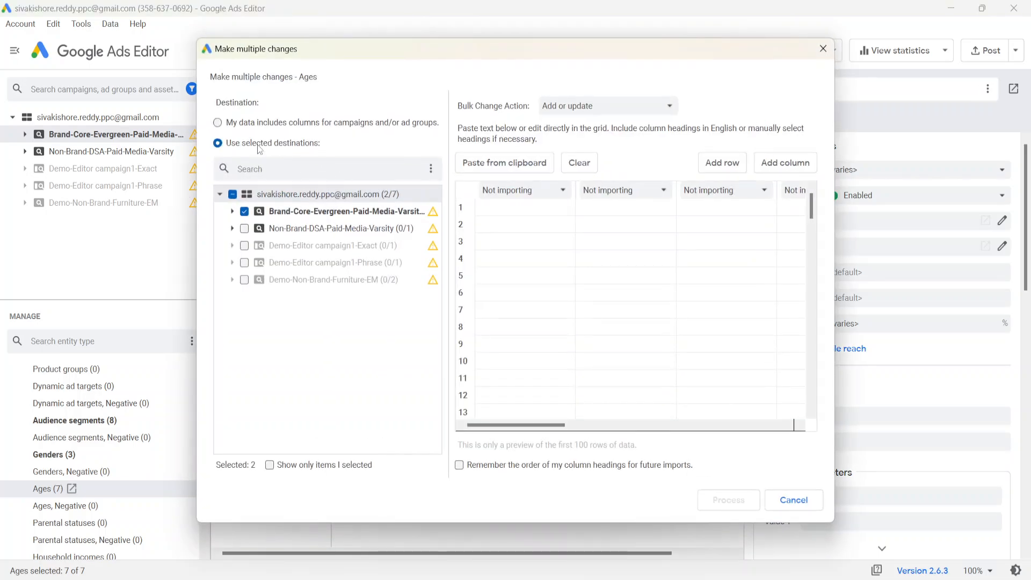
pyautogui.click(246, 127)
pyautogui.click(512, 213)
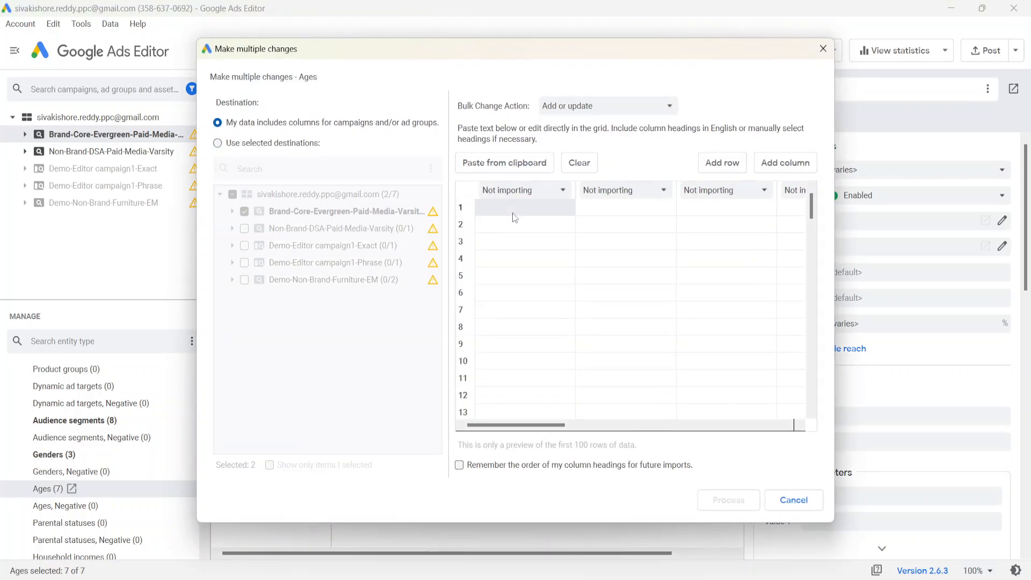
pyautogui.hotkey('ctrl', 'v')
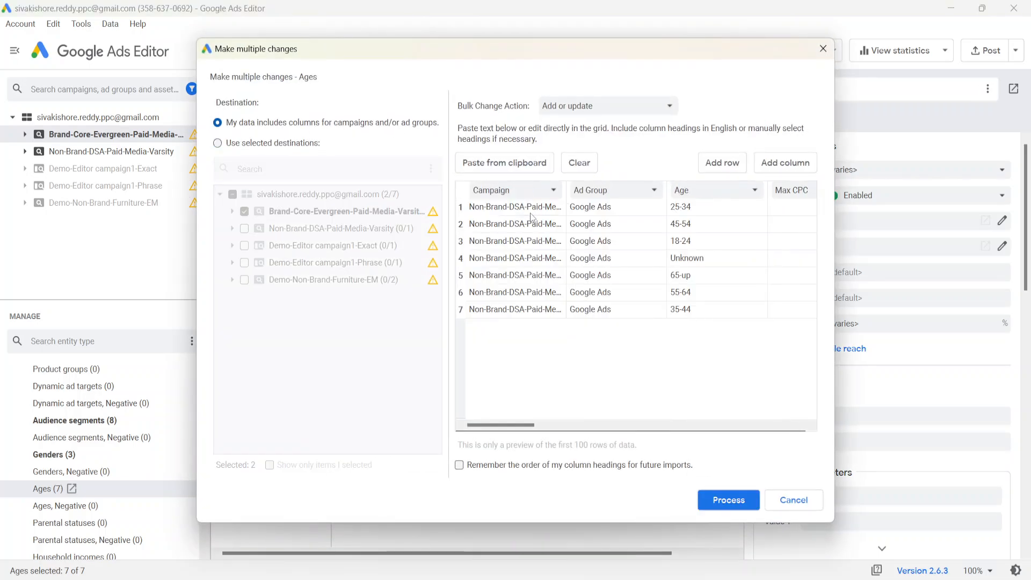
pyautogui.click(728, 501)
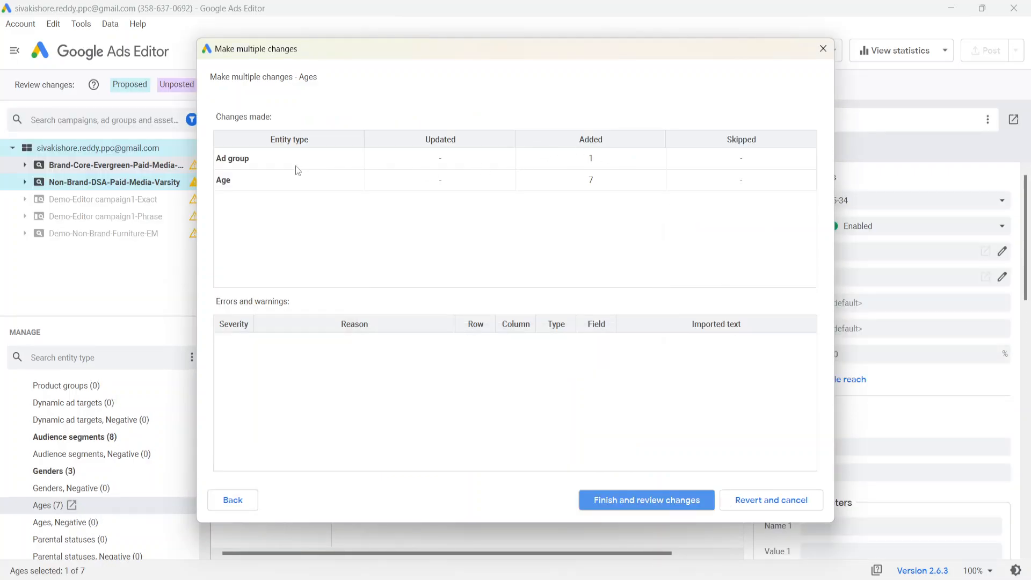
pyautogui.click(615, 500)
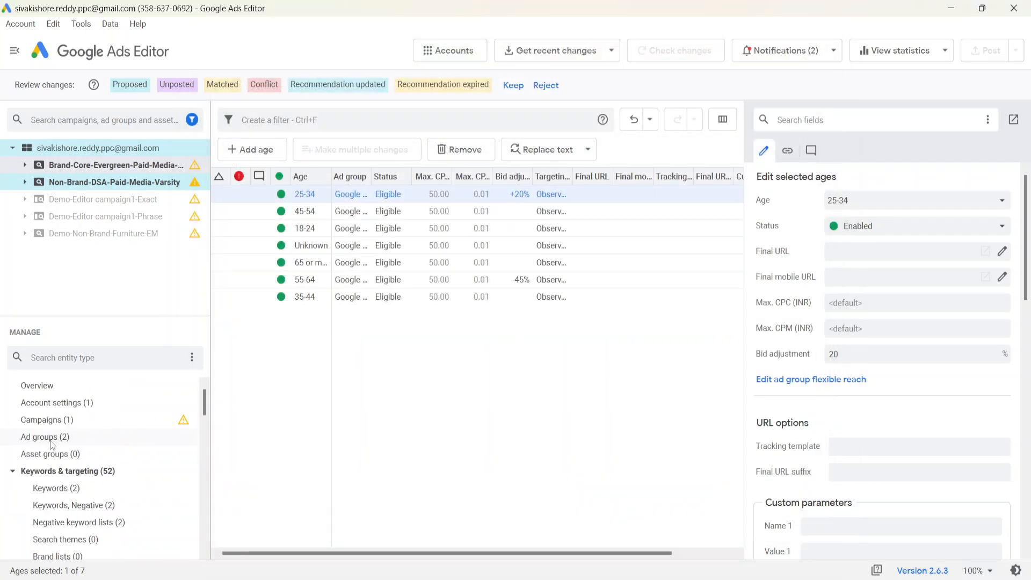
# Step: Check which ad groups the Brand-Core-Evergreen and Non-Brand-DSA-Paid-Media-Varsity campaigns contain
pyautogui.click(37, 438)
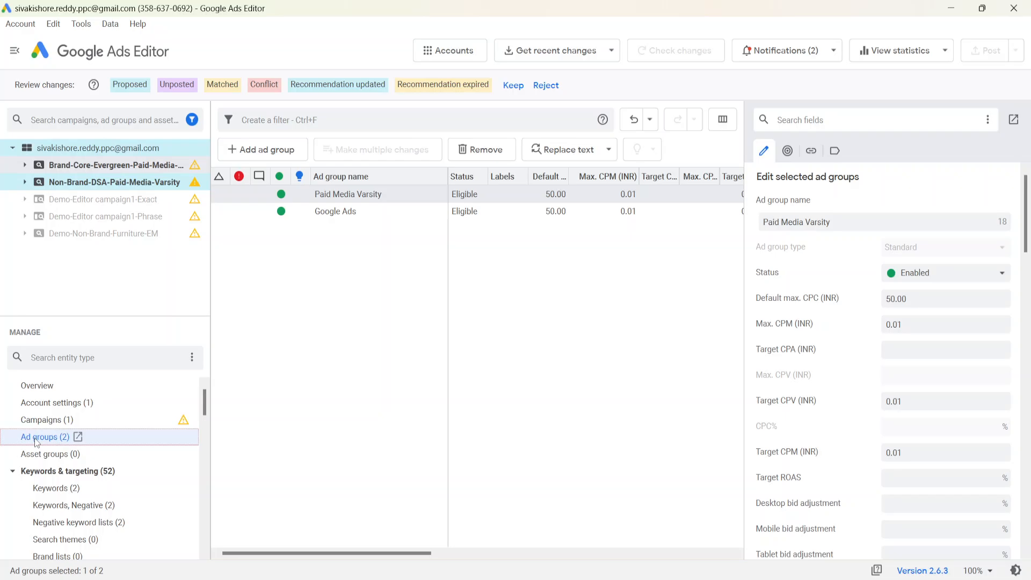
pyautogui.click(109, 167)
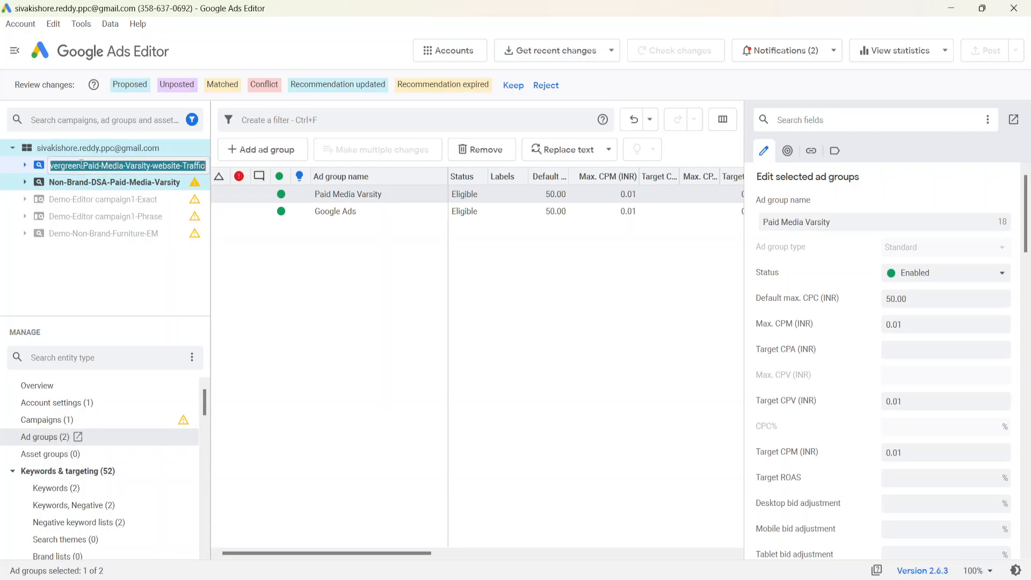
pyautogui.click(99, 183)
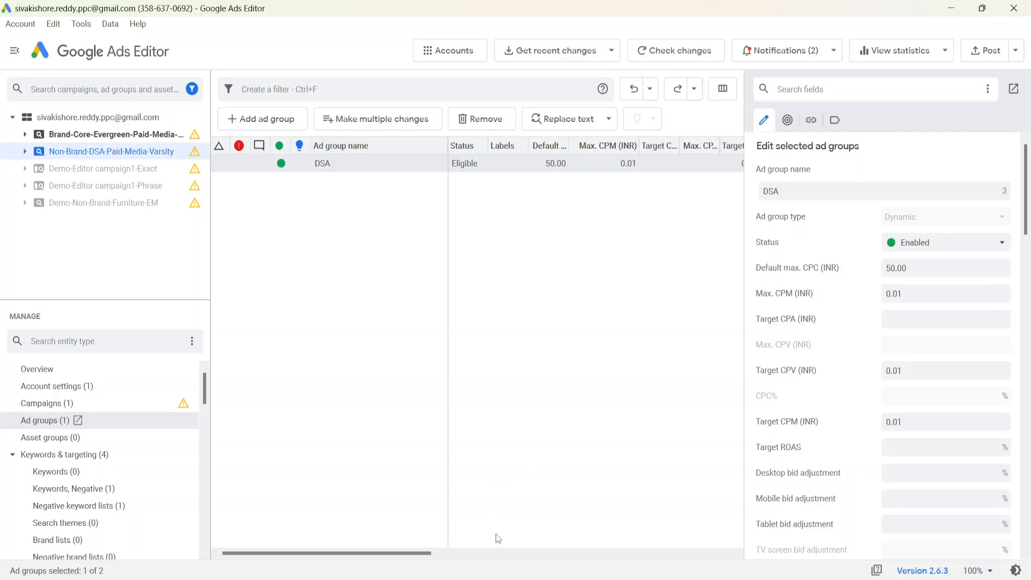
# Step: Switch back to Sheet14 in Google Sheets and review the Campaign, Ad Group and Age columns of the age rows
pyautogui.click(521, 578)
pyautogui.click(297, 314)
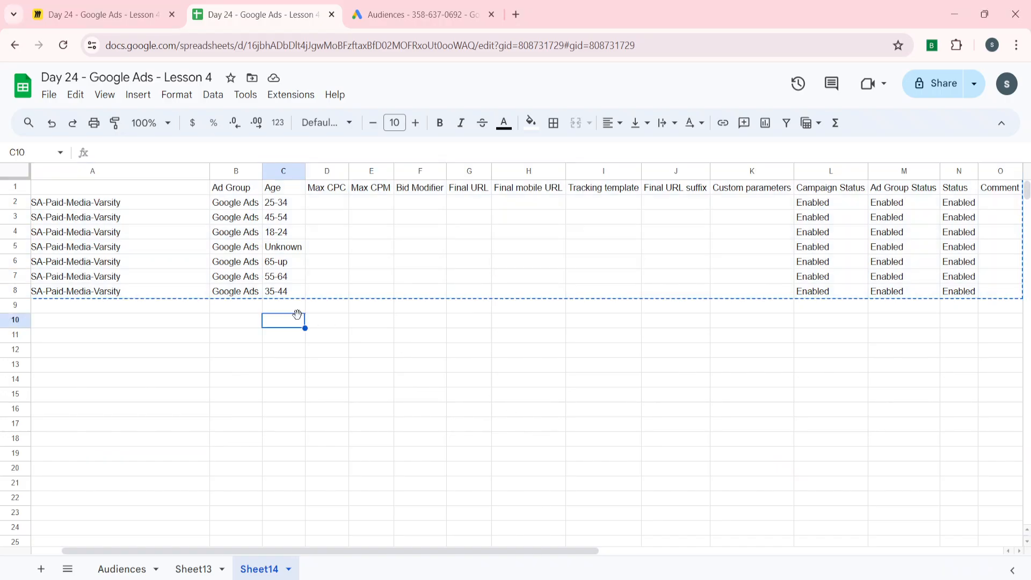
pyautogui.hotkey('ctrl', 'Left')
pyautogui.hotkey('ctrl', 'Up')
pyautogui.hotkey('ctrl', 'Up')
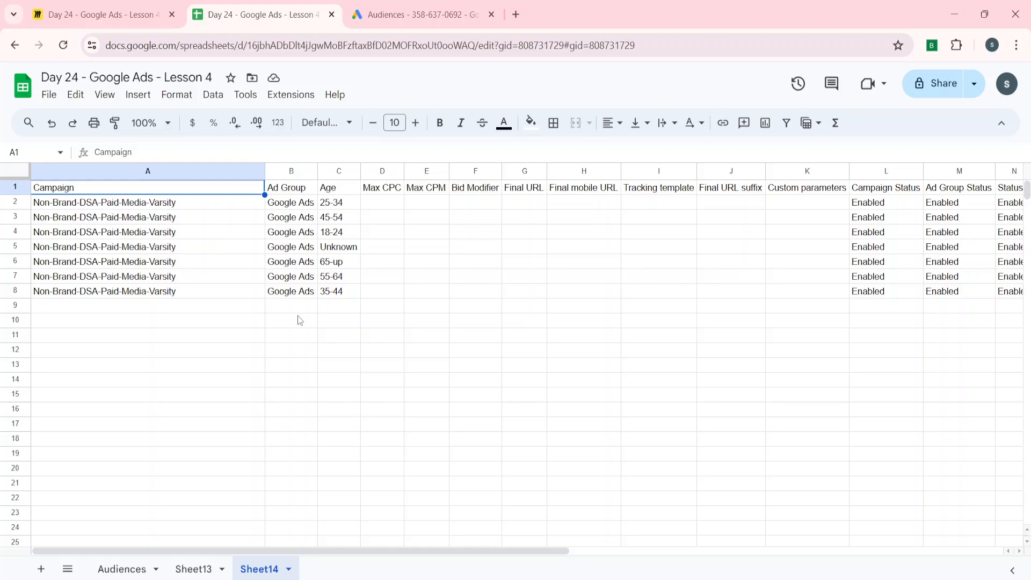
pyautogui.press('Down')
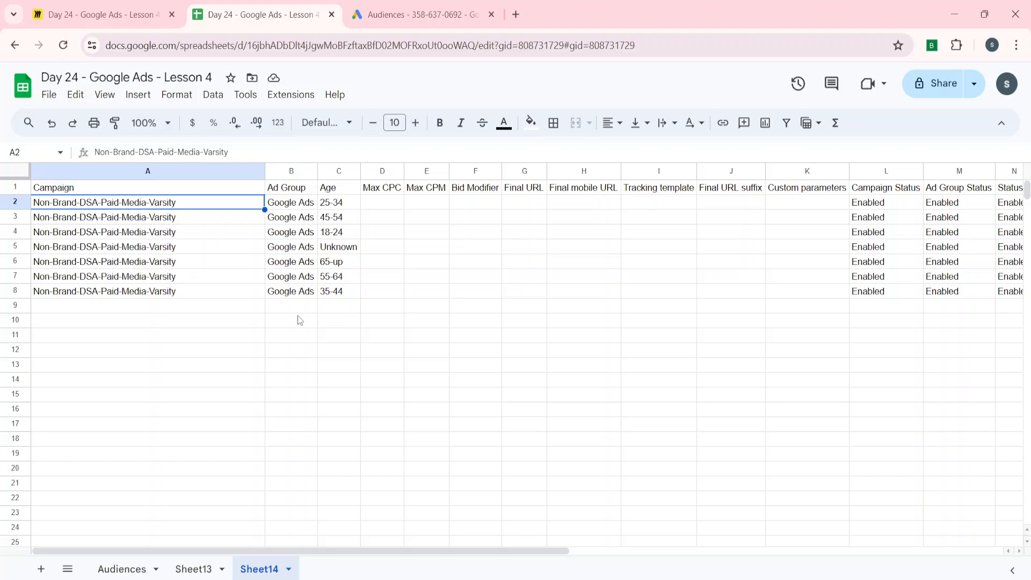
pyautogui.press('Up')
pyautogui.press('Right')
pyautogui.press('Right')
pyautogui.press('Left')
pyautogui.press('Left')
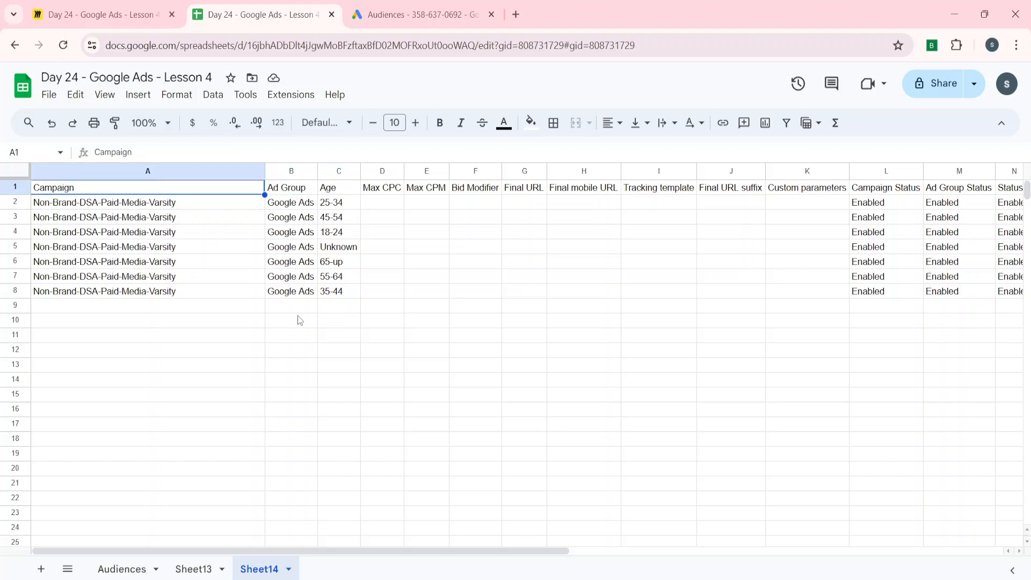
# Step: Clear the Ad Group values of all age rows, B2:B8, in Sheet14
pyautogui.press('Right')
pyautogui.press('Down')
pyautogui.hotkey('ctrl', 'shift', 'Down')
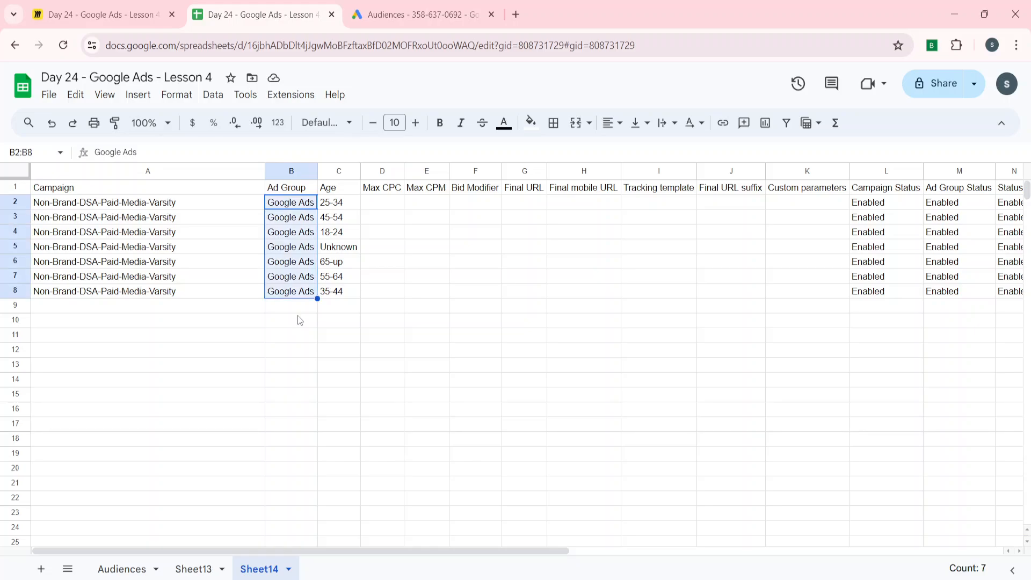
pyautogui.press('Delete')
# Step: Copy the Sheet14 table A1:O8 with its emptied Ad Group column
pyautogui.hotkey('ctrl', 'Home')
pyautogui.hotkey('ctrl', 'a')
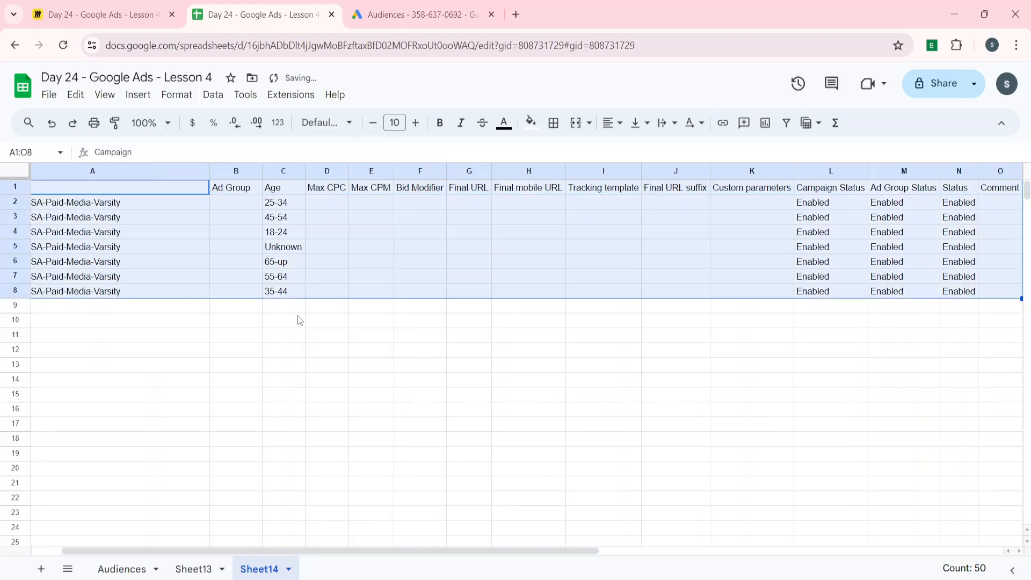
pyautogui.hotkey('ctrl', 'c')
# Step: In Google Ads Editor, try to bulk import the copied rows through the ad groups view using their own campaign columns, and reject the proposed changes
pyautogui.hotkey('alt', 'Tab')
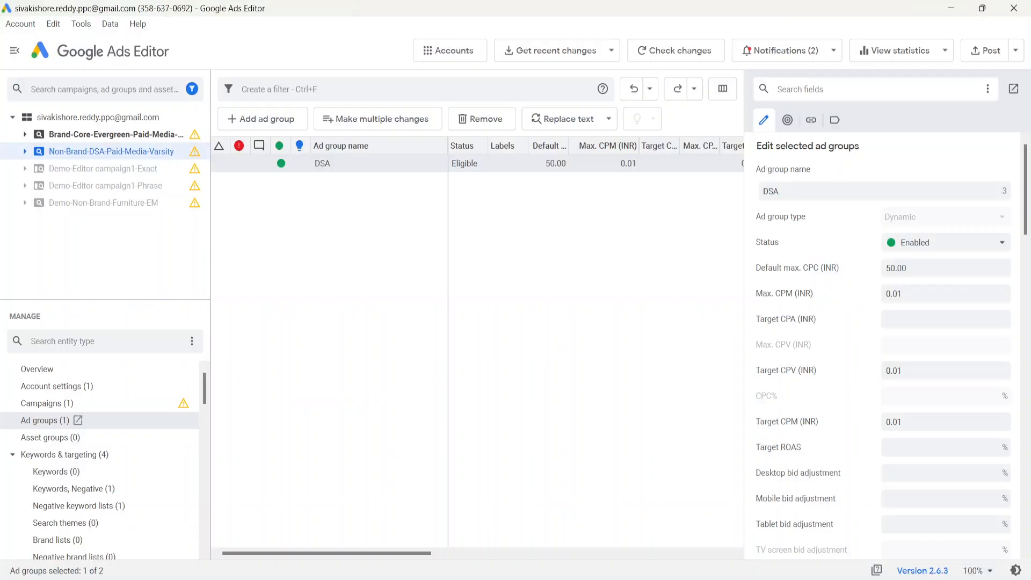
pyautogui.click(353, 127)
pyautogui.click(272, 123)
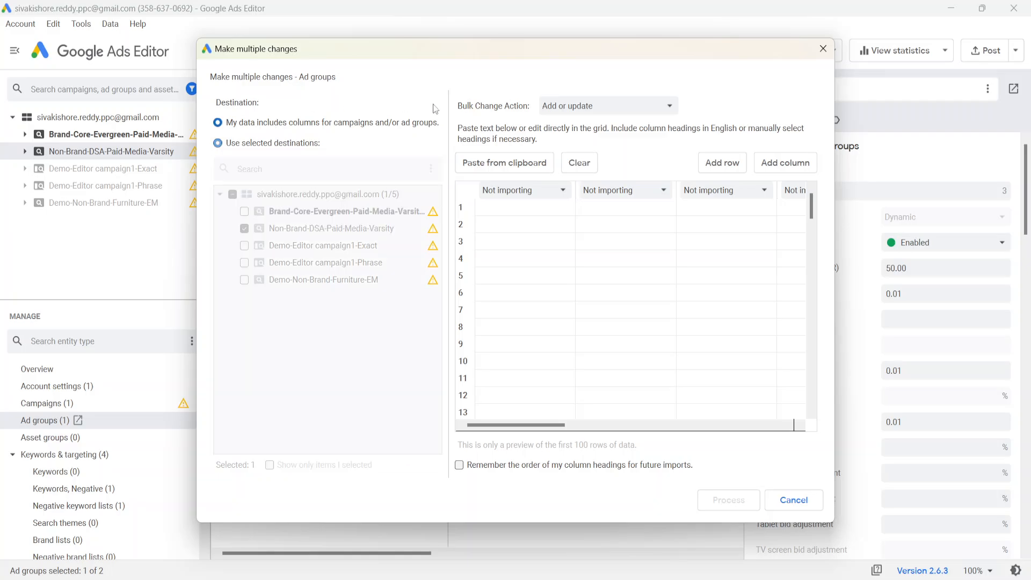
pyautogui.hotkey('ctrl', 'v')
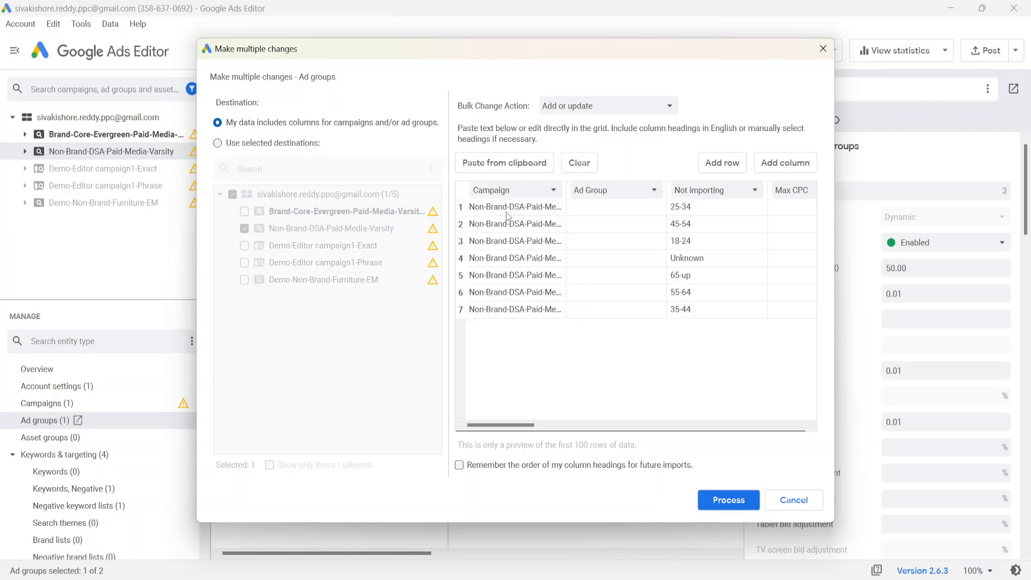
pyautogui.click(726, 499)
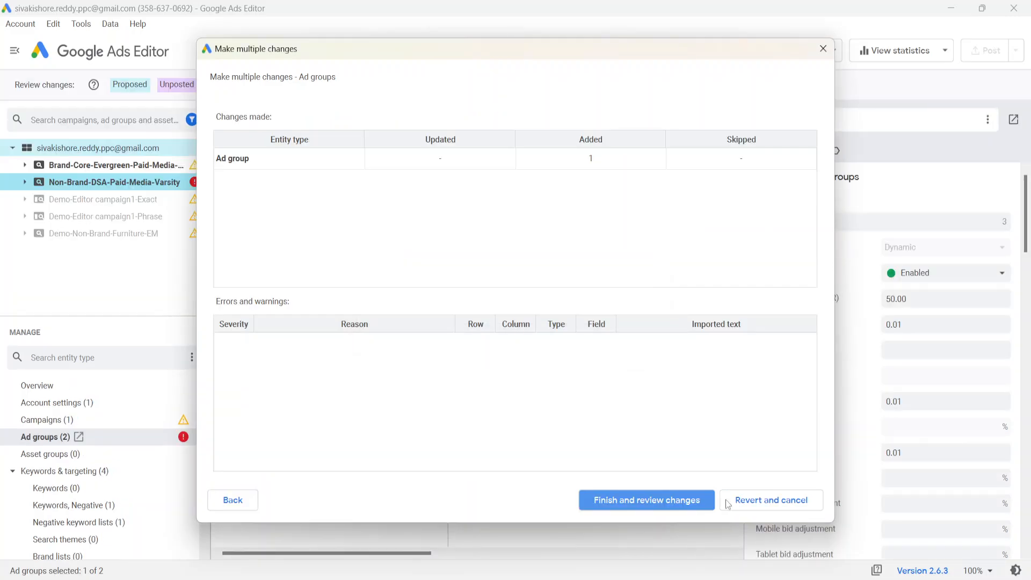
pyautogui.click(630, 501)
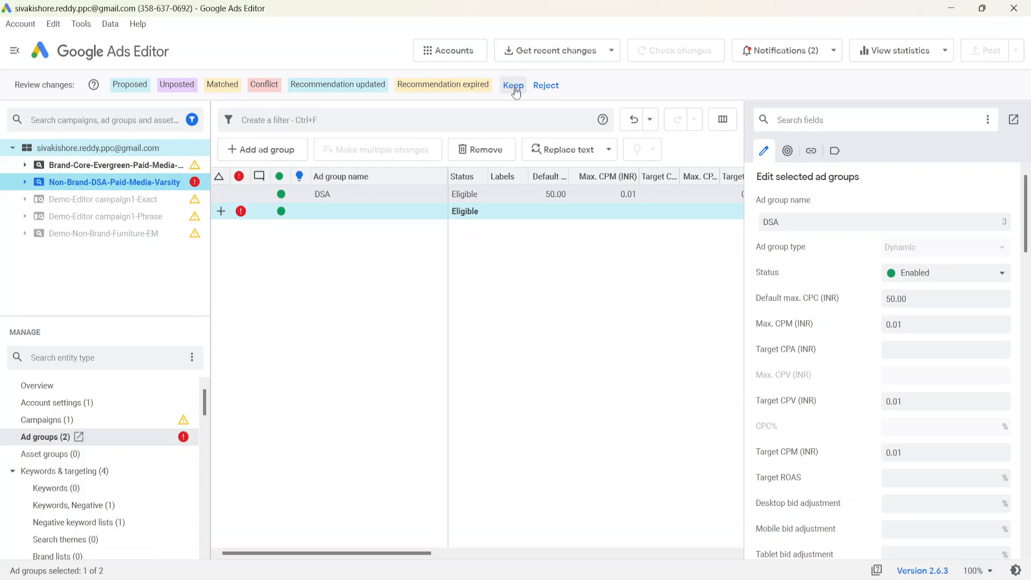
pyautogui.click(543, 86)
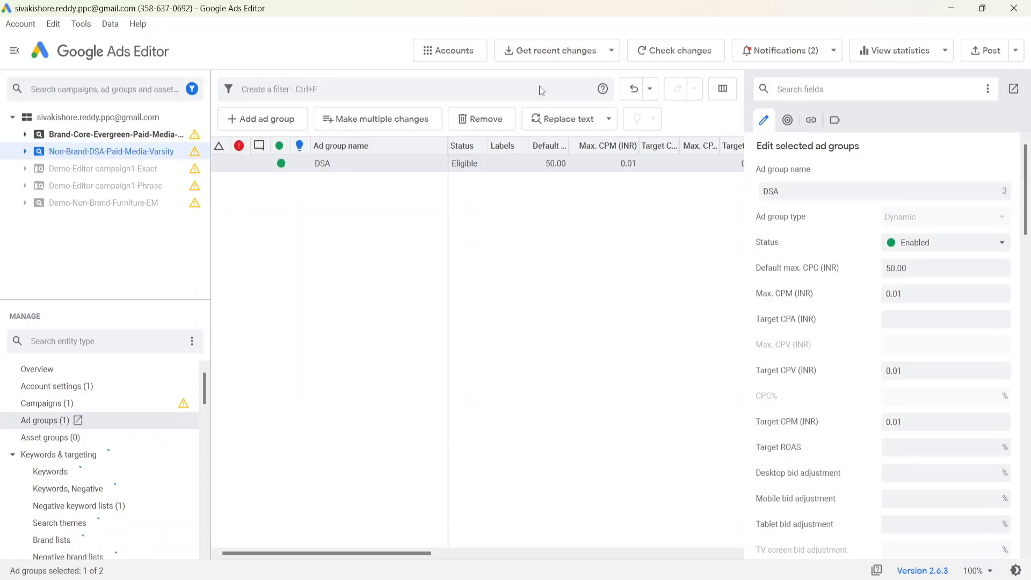
# Step: Expand the Brand-Core-Evergreen campaign to list its ad groups and show its age targeting
pyautogui.click(102, 135)
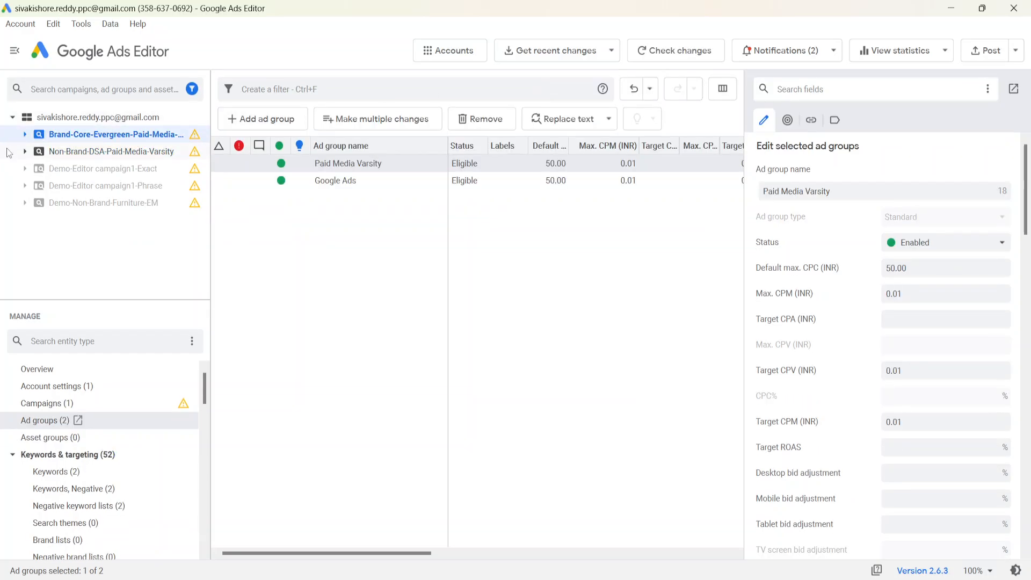
pyautogui.click(23, 136)
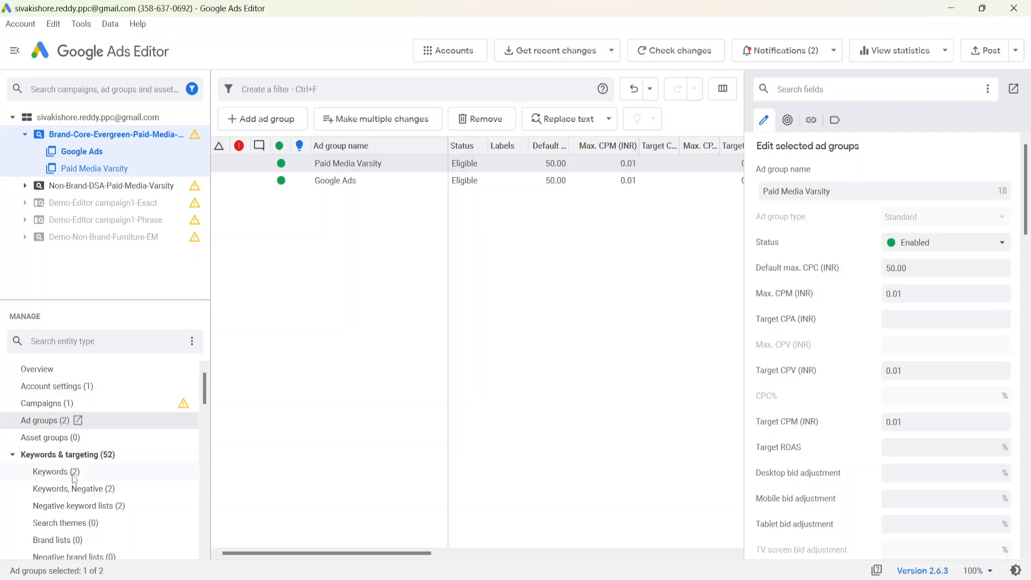
pyautogui.scroll(-6, 75, 475)
pyautogui.scroll(-5, 74, 478)
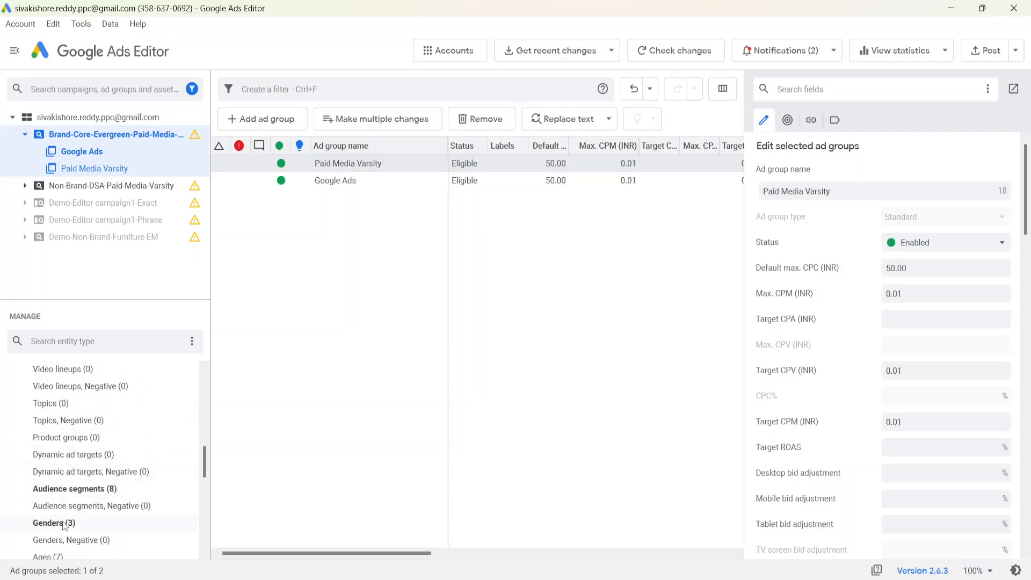
pyautogui.click(63, 473)
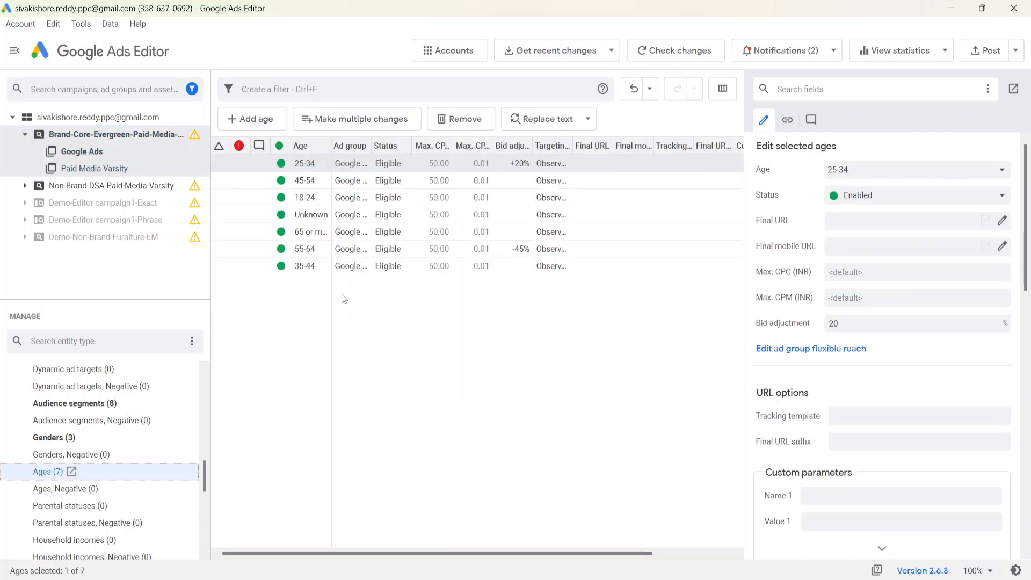
# Step: Compare the age targeting of the Paid Media Varsity and Google Ads ad groups, and expand the Non-Brand-DSA campaign to inspect its ages
pyautogui.click(108, 171)
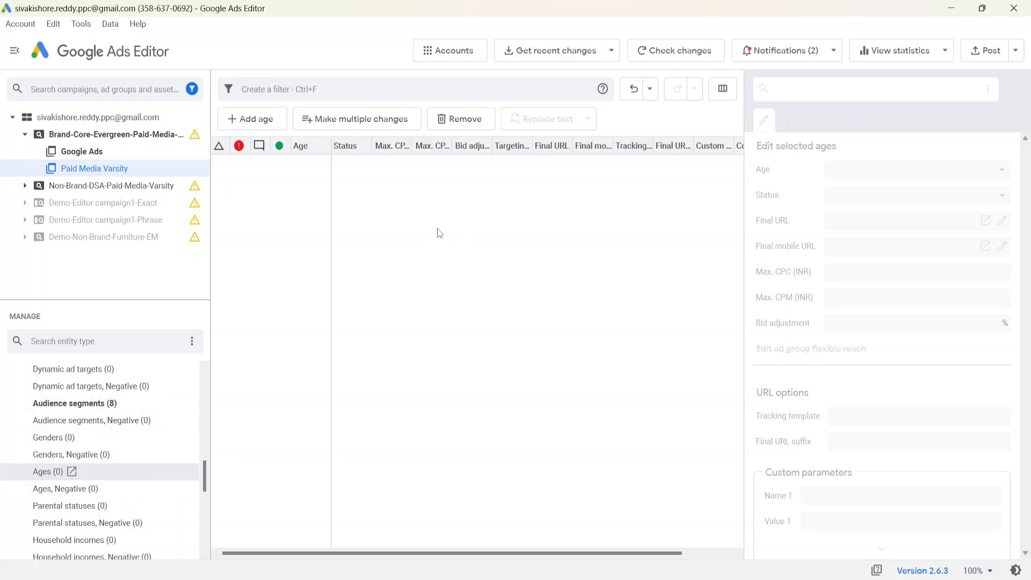
pyautogui.click(99, 168)
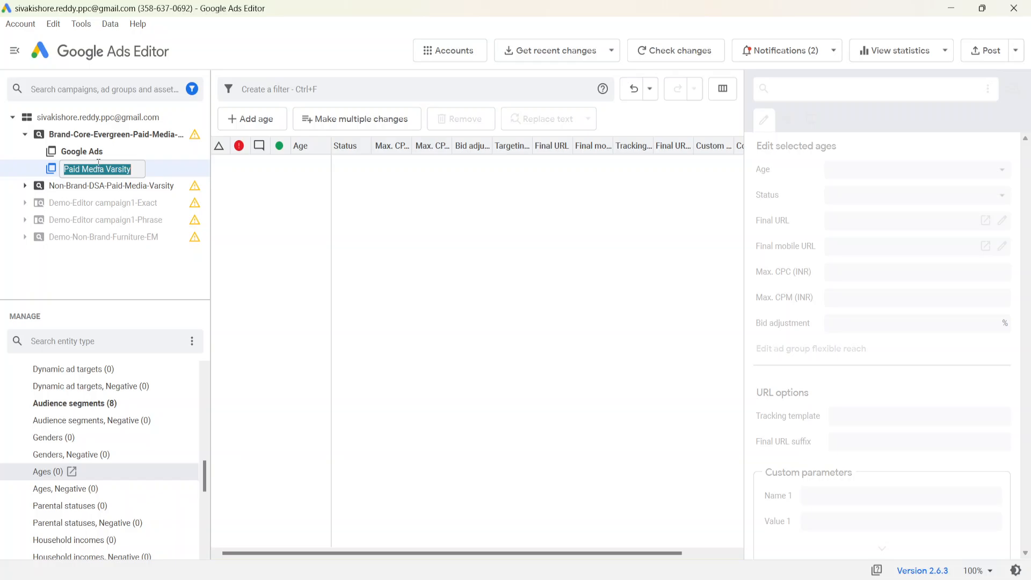
pyautogui.click(141, 154)
pyautogui.click(326, 219)
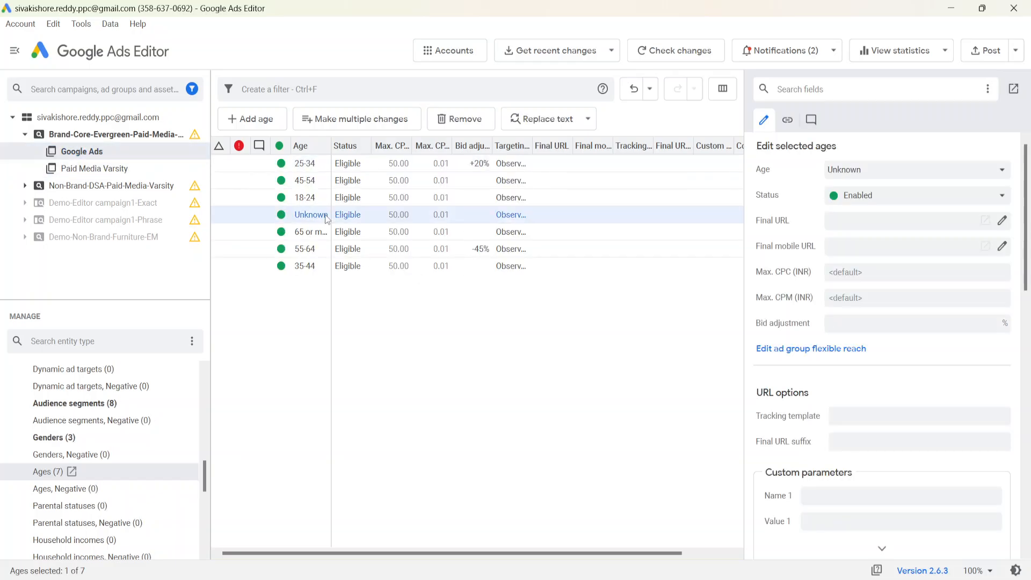
pyautogui.click(26, 187)
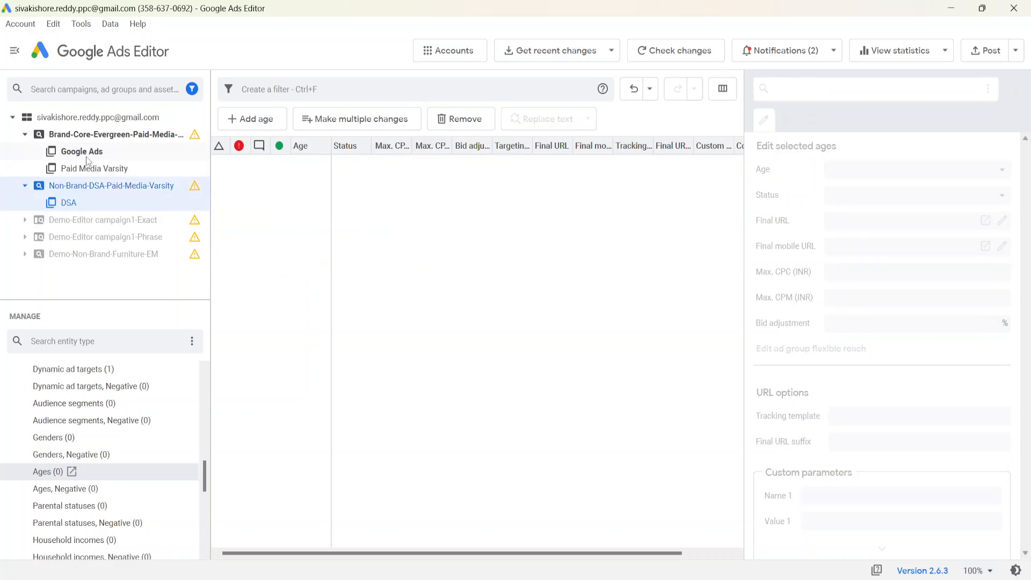
# Step: Select all age rows of the Google Ads ad group in the Brand-Core-Evergreen campaign
pyautogui.click(87, 156)
pyautogui.click(316, 217)
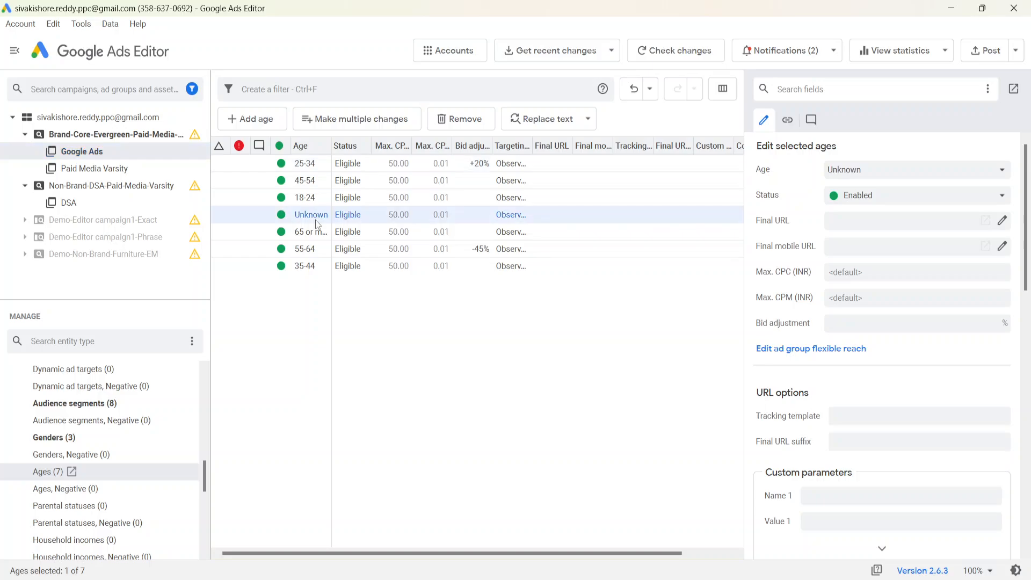
pyautogui.hotkey('ctrl', 'a')
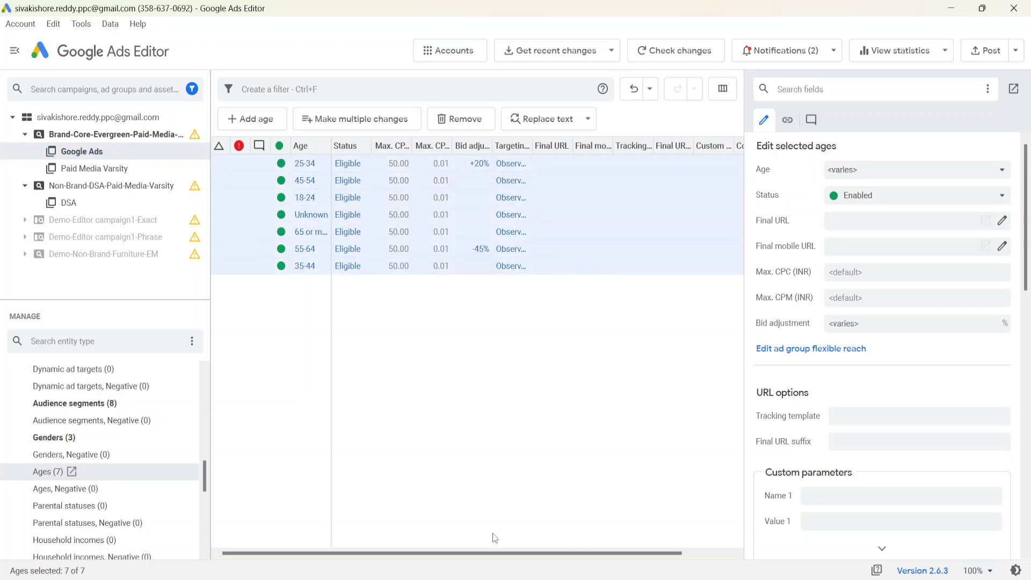
# Step: Switch to the age template in Google Sheets and go to the first empty Ad Group cell, B2
pyautogui.click(498, 577)
pyautogui.click(164, 356)
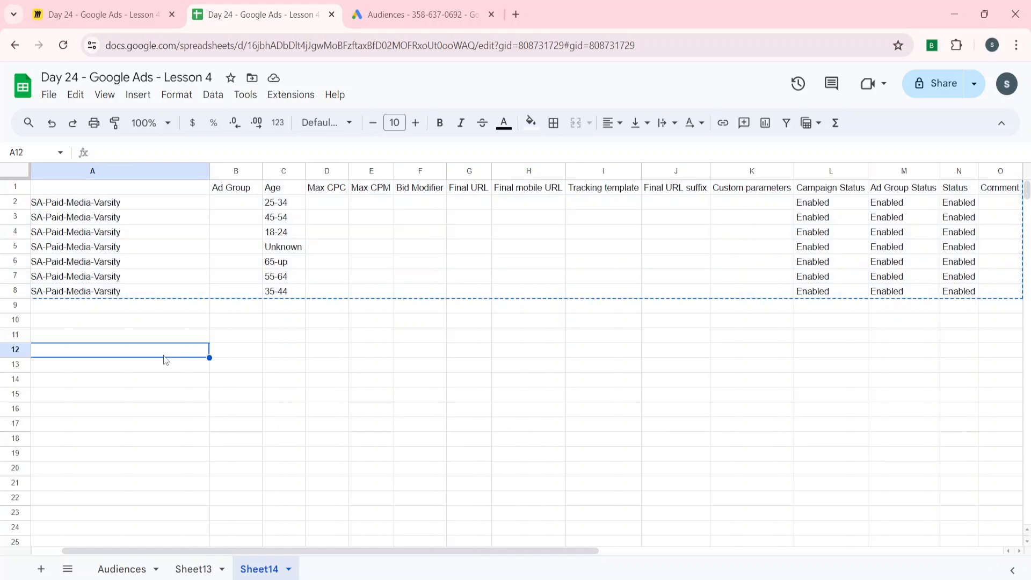
pyautogui.write('`')
pyautogui.press('Down')
pyautogui.press('Down')
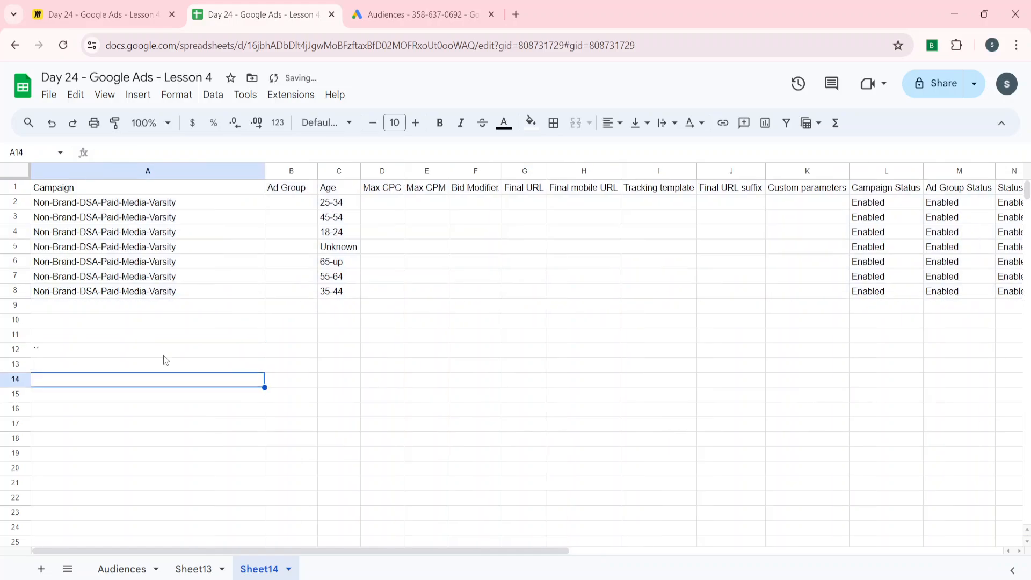
pyautogui.hotkey('ctrl', 'Up')
pyautogui.hotkey('ctrl', 'Up')
pyautogui.hotkey('ctrl', 'Up')
pyautogui.press('Down')
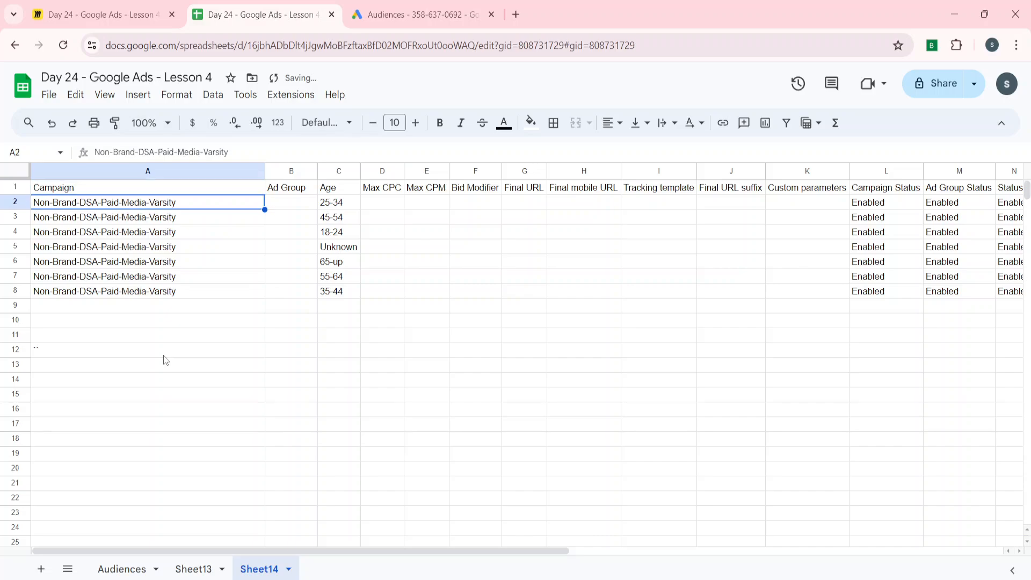
pyautogui.press('Right')
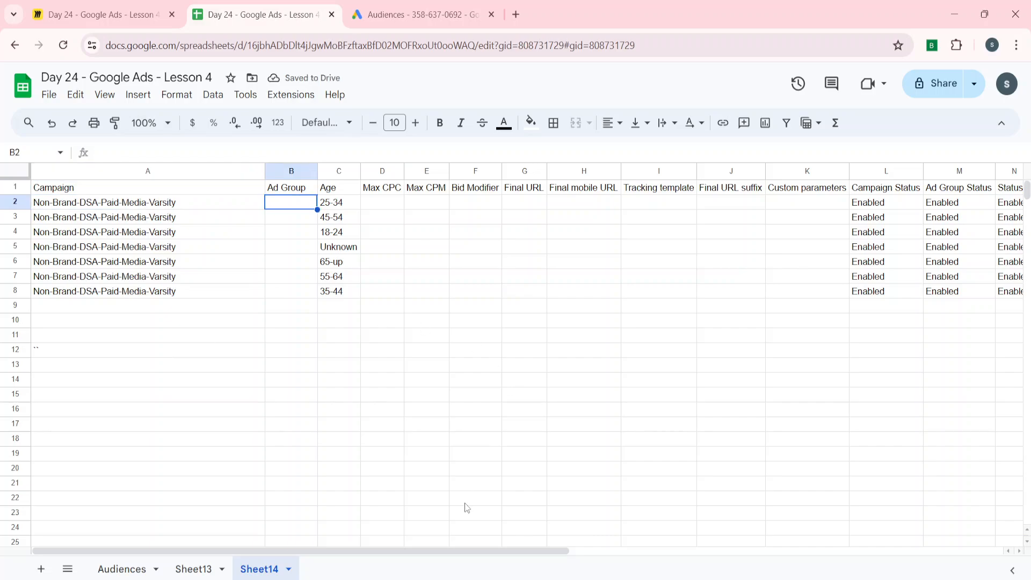
# Step: Copy the ad group name DSA from the Non-Brand-DSA campaign in Google Ads Editor into cell B2 of the sheet
pyautogui.click(468, 578)
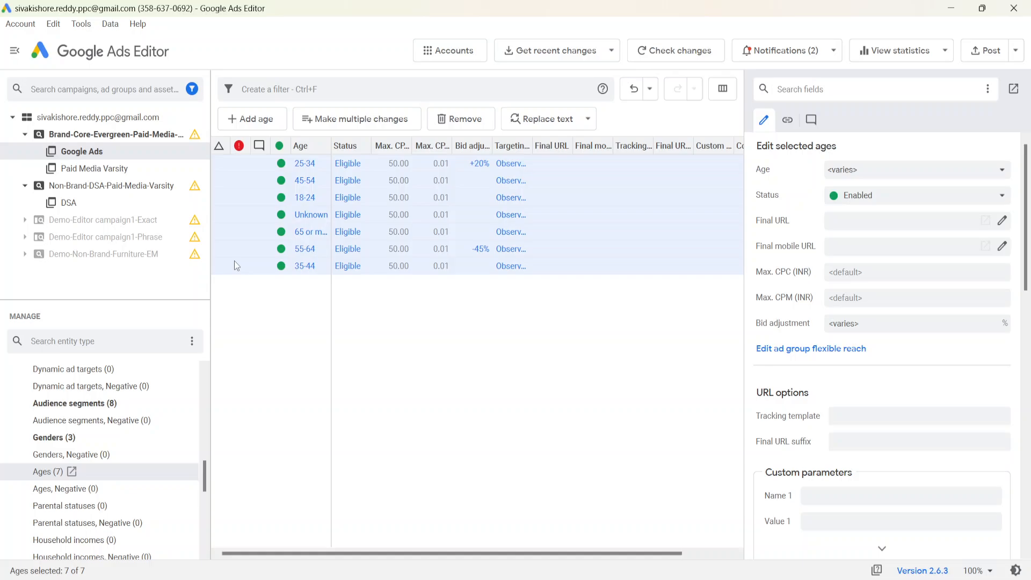
pyautogui.click(111, 201)
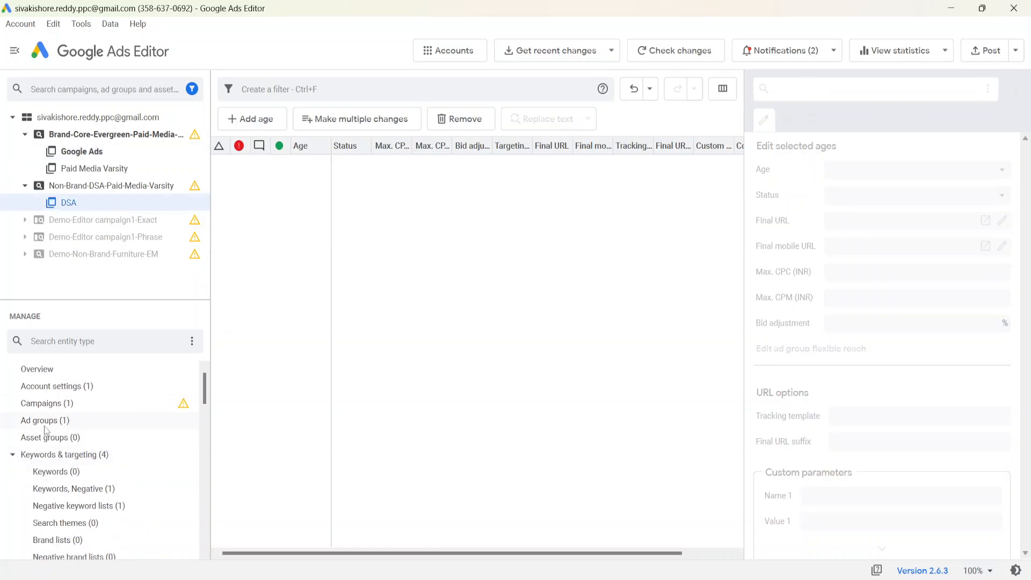
pyautogui.click(46, 420)
pyautogui.click(774, 192)
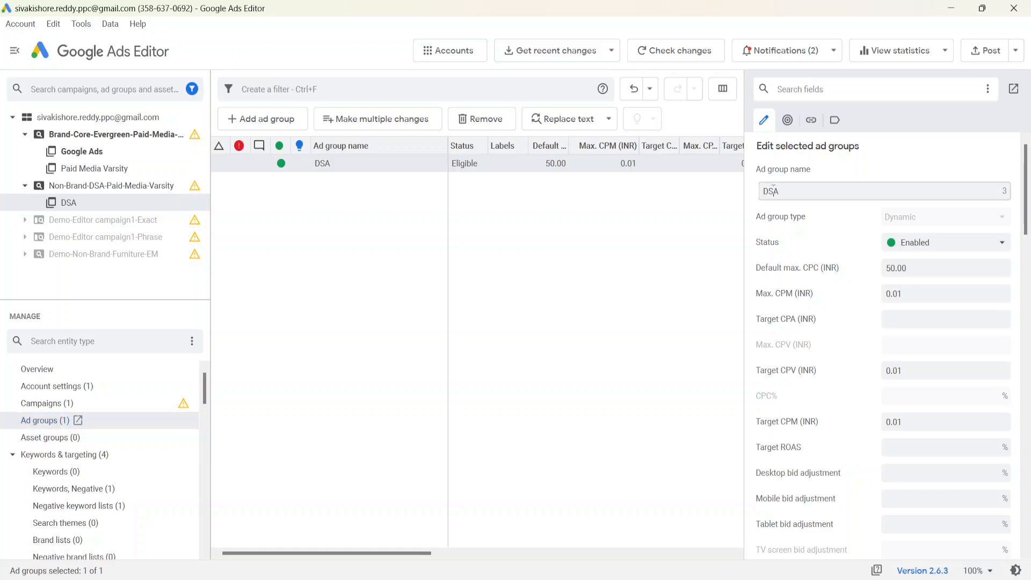
pyautogui.doubleClick(773, 192)
pyautogui.hotkey('ctrl', 'c')
pyautogui.hotkey('alt', 'Tab')
pyautogui.hotkey('ctrl', 'v')
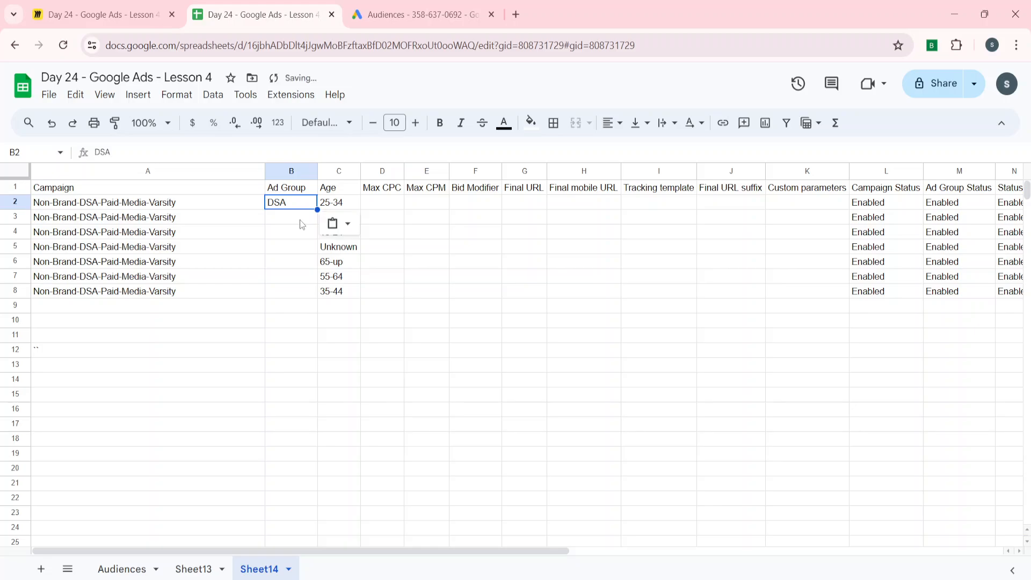
# Step: Fill the ad group name DSA down through B8 and copy the whole age table including its headings
pyautogui.press('Left')
pyautogui.hotkey('ctrl', 'Down')
pyautogui.press('Right')
pyautogui.hotkey('ctrl', 'shift', 'Up')
pyautogui.hotkey('ctrl', 'd')
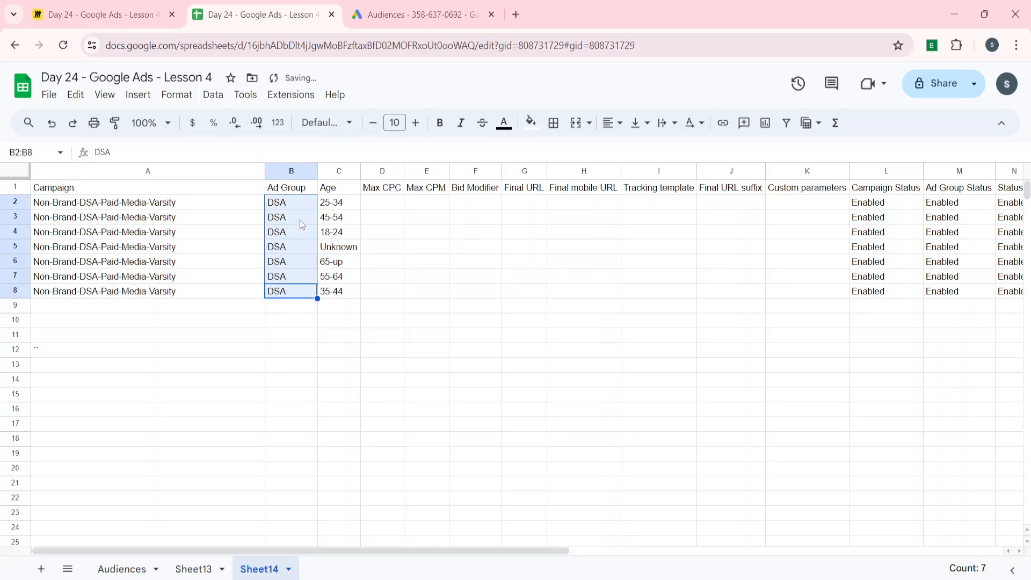
pyautogui.hotkey('ctrl', 'Home')
pyautogui.hotkey('ctrl', 'a')
pyautogui.hotkey('ctrl', 'c')
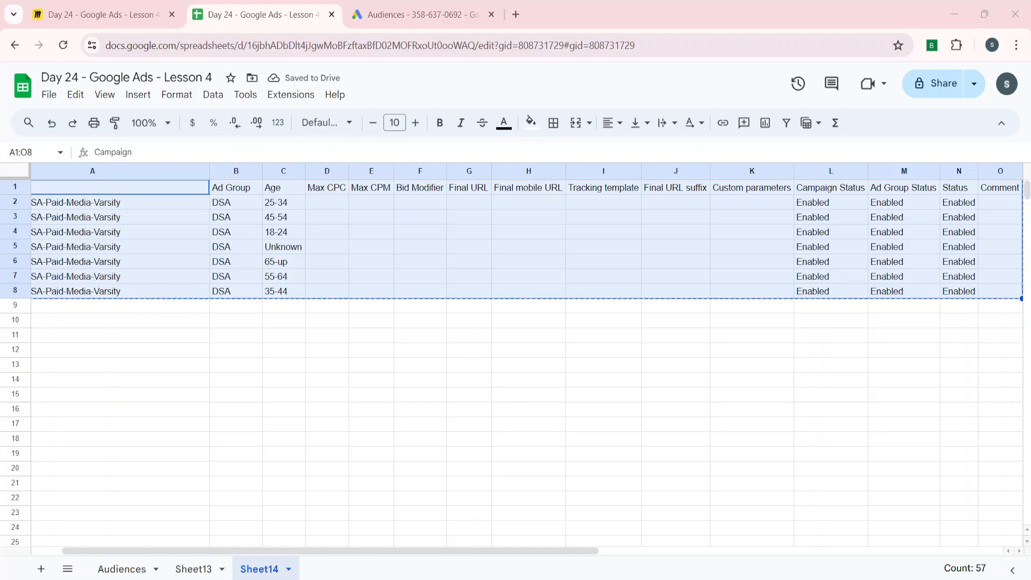
# Step: Switch to Google Ads Editor and start making multiple changes to the ages of the DSA ad group
pyautogui.hotkey('alt', 'Tab')
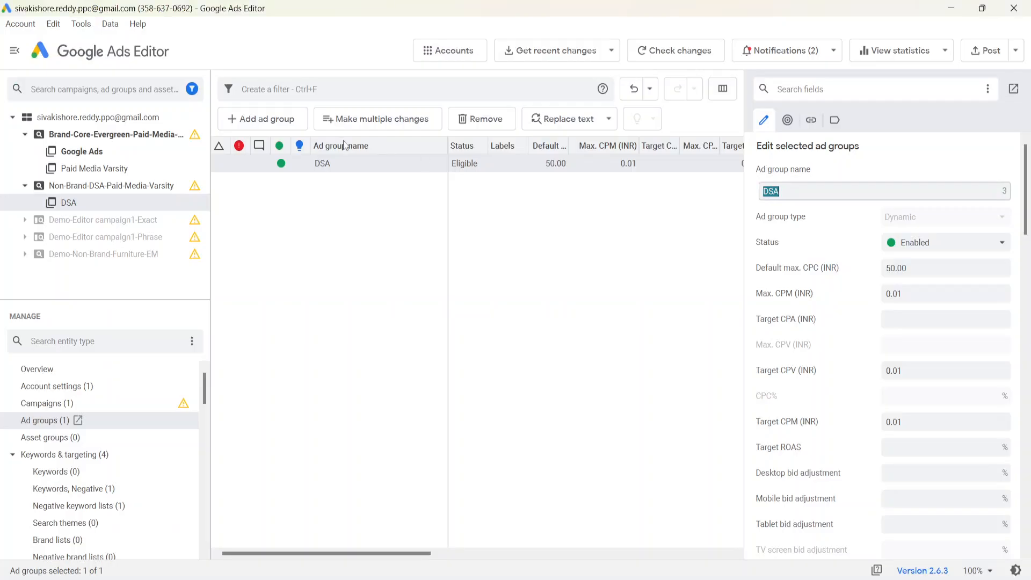
pyautogui.click(391, 127)
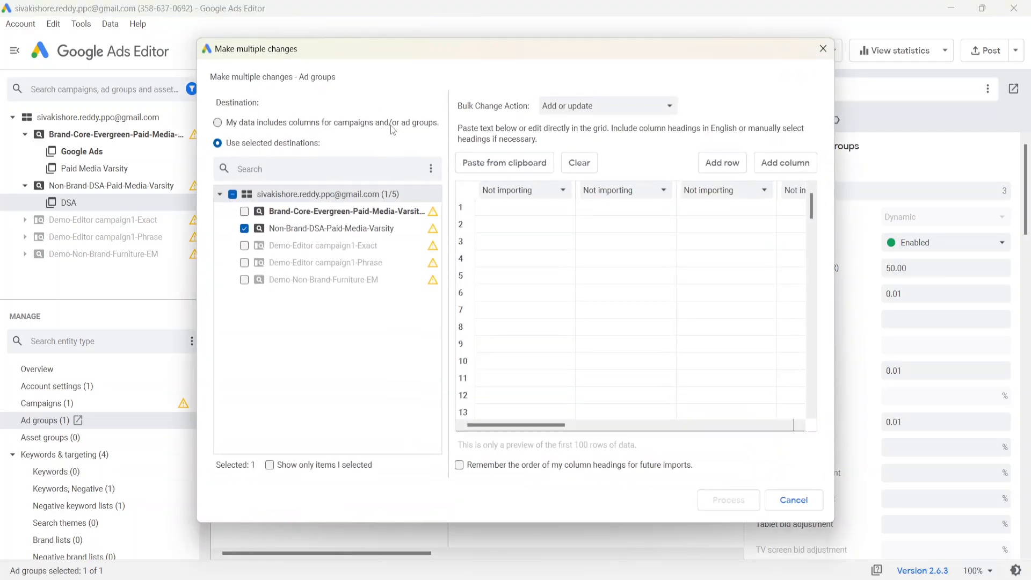
pyautogui.click(823, 49)
pyautogui.scroll(-10, 98, 491)
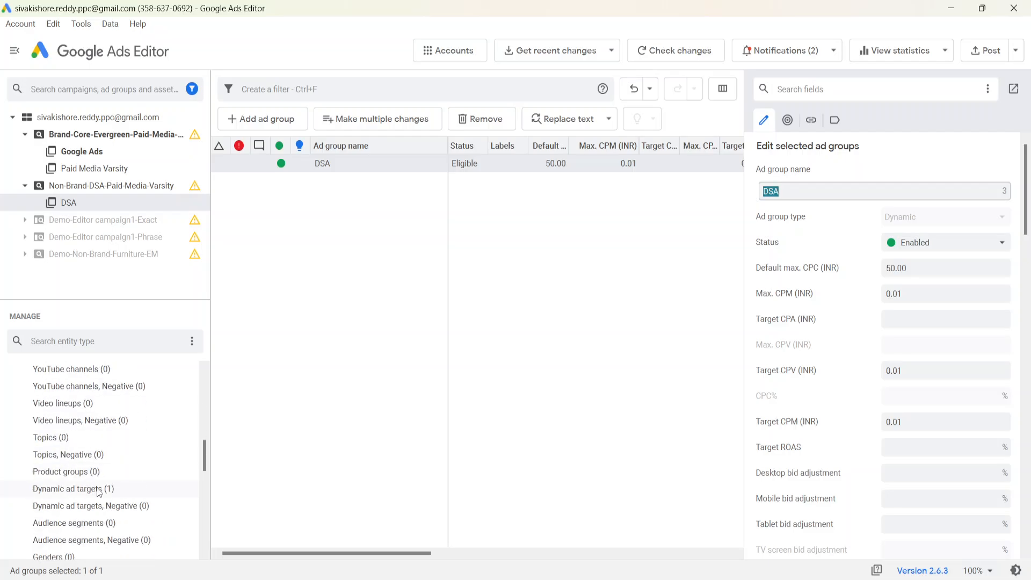
pyautogui.scroll(-1, 99, 491)
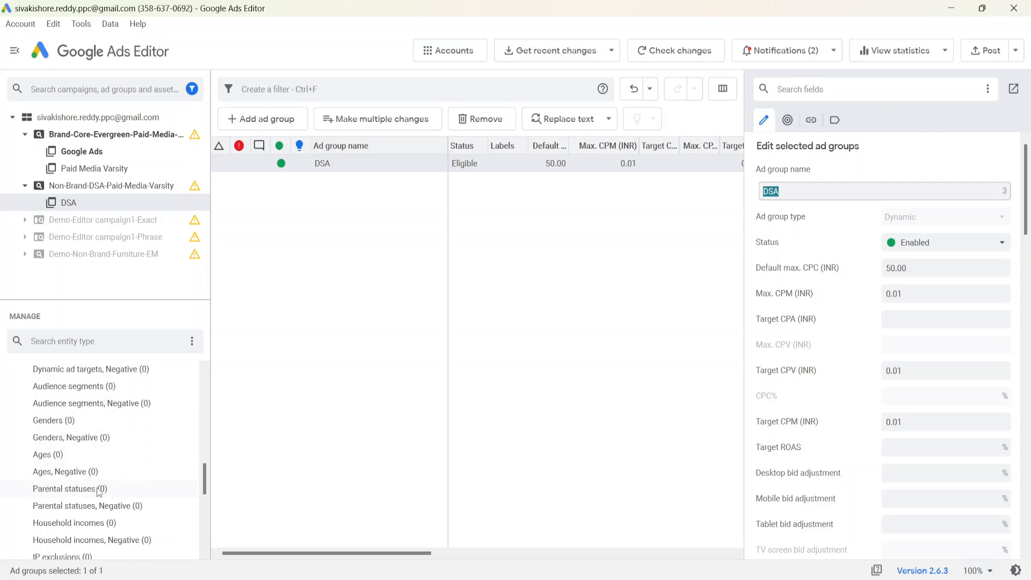
pyautogui.click(59, 457)
pyautogui.click(344, 119)
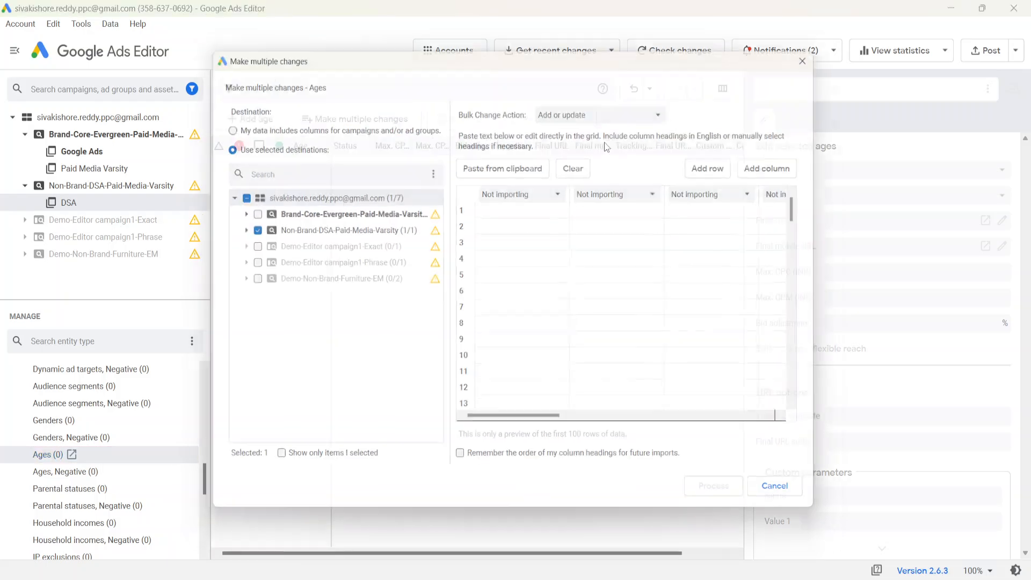
# Step: Import the copied age rows using their own campaign and ad group columns, process them and finish to review the changes
pyautogui.click(272, 125)
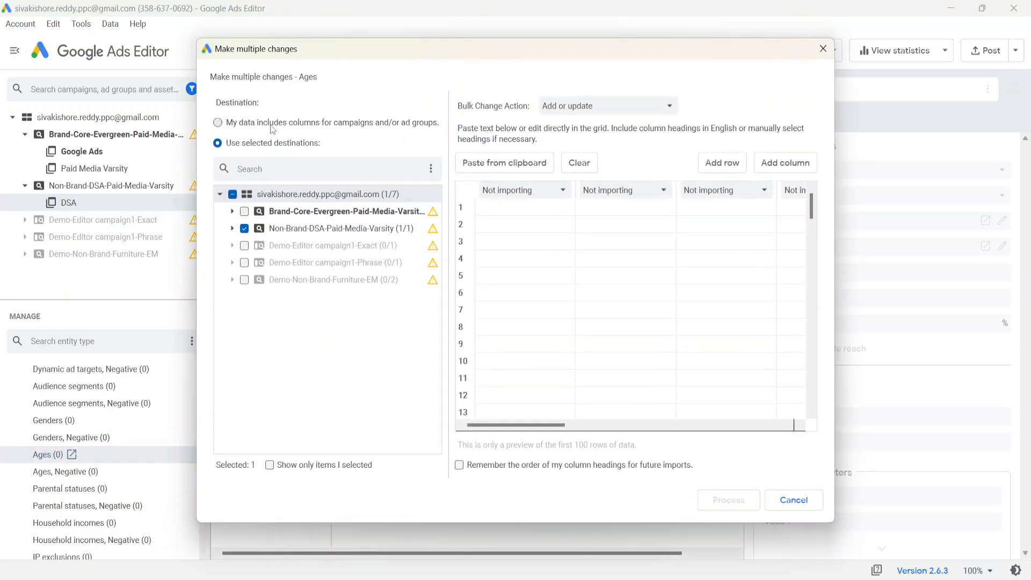
pyautogui.click(502, 211)
pyautogui.hotkey('ctrl', 'v')
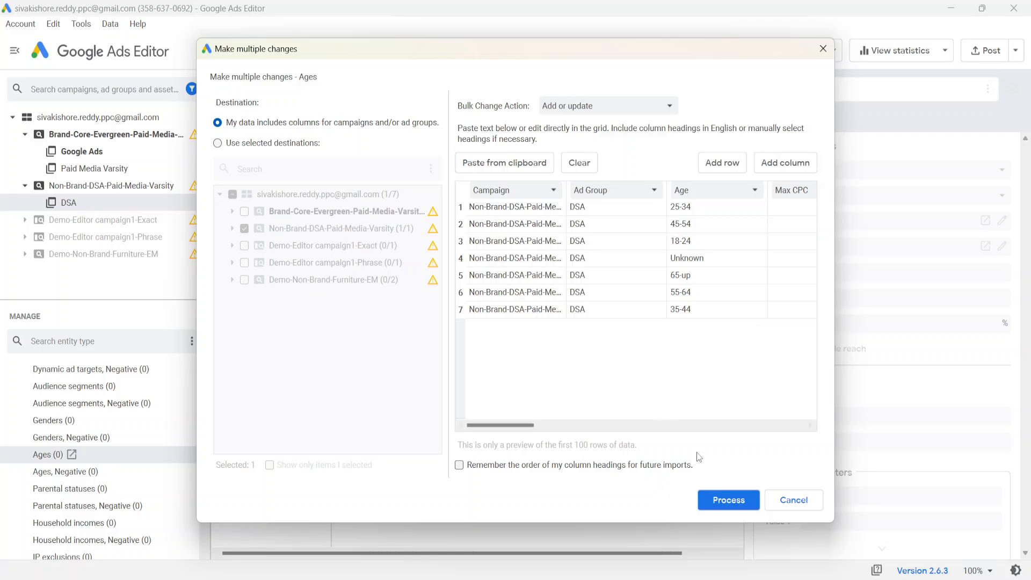
pyautogui.click(720, 499)
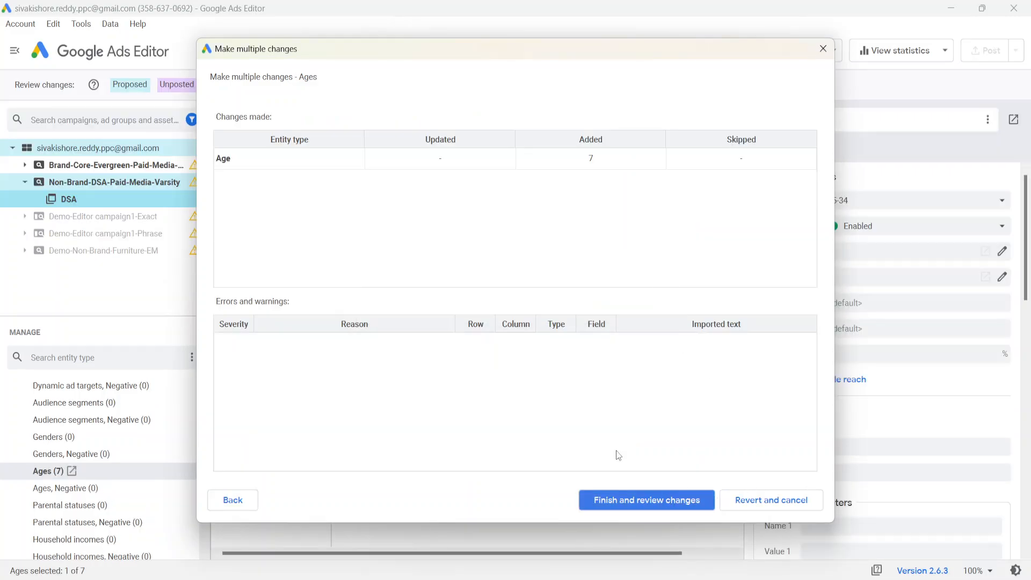
pyautogui.click(612, 498)
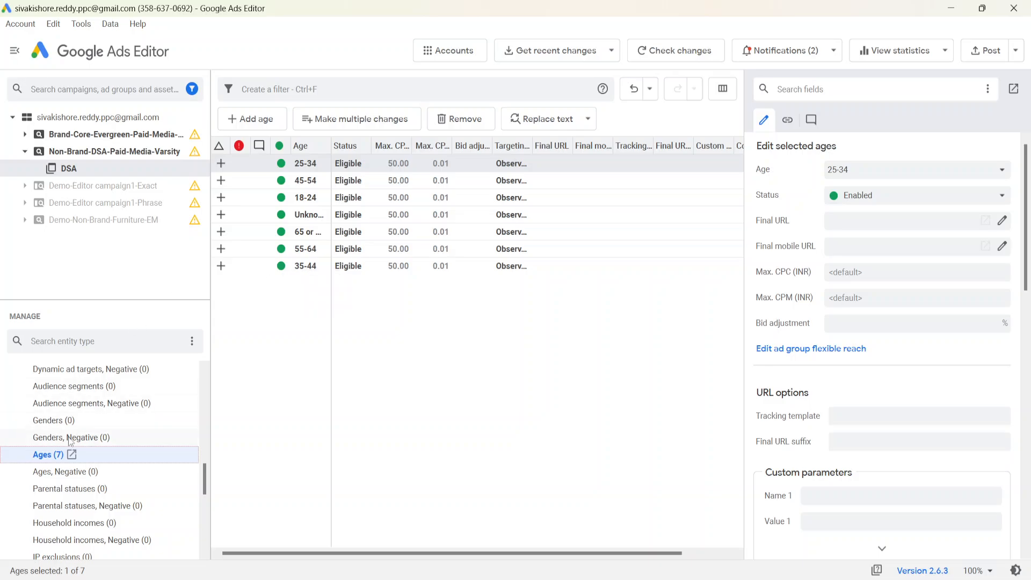
# Step: Examine household income targeting for the DSA and Google Ads ad groups, and parental status targeting for the Google Ads ad group
pyautogui.scroll(-1, 70, 439)
pyautogui.scroll(-1, 70, 439)
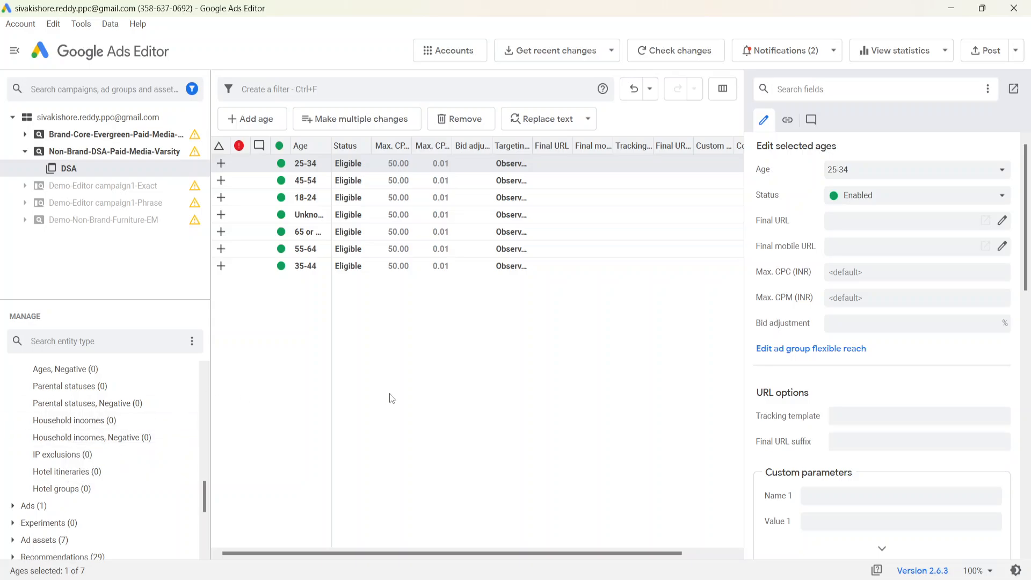
pyautogui.click(99, 425)
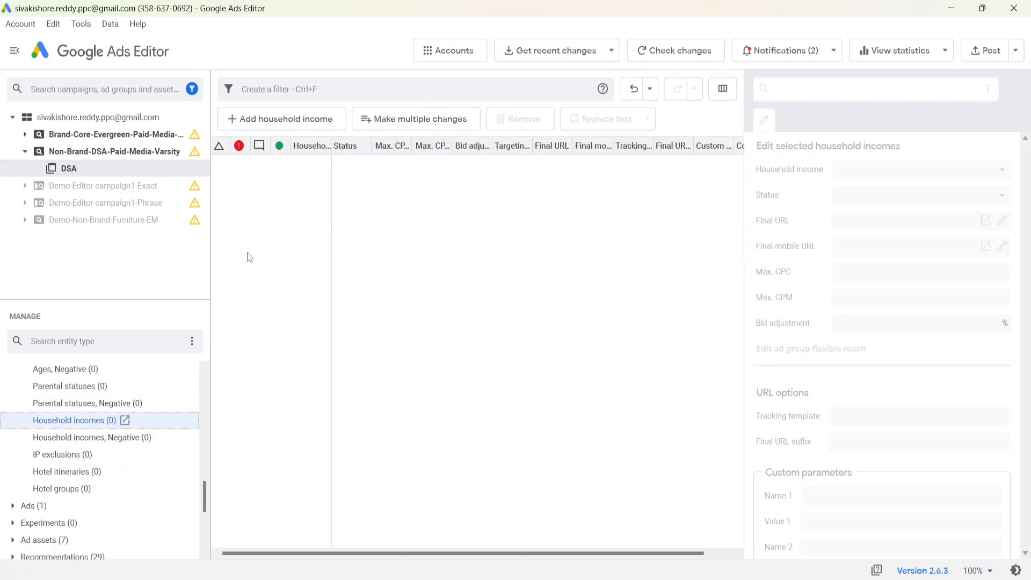
pyautogui.click(92, 138)
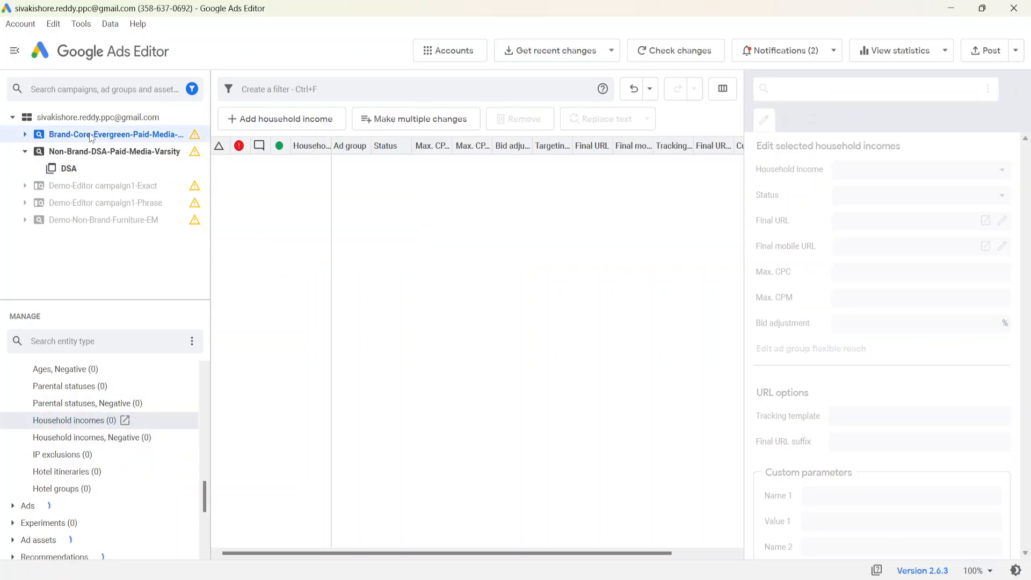
pyautogui.click(25, 134)
pyautogui.click(56, 155)
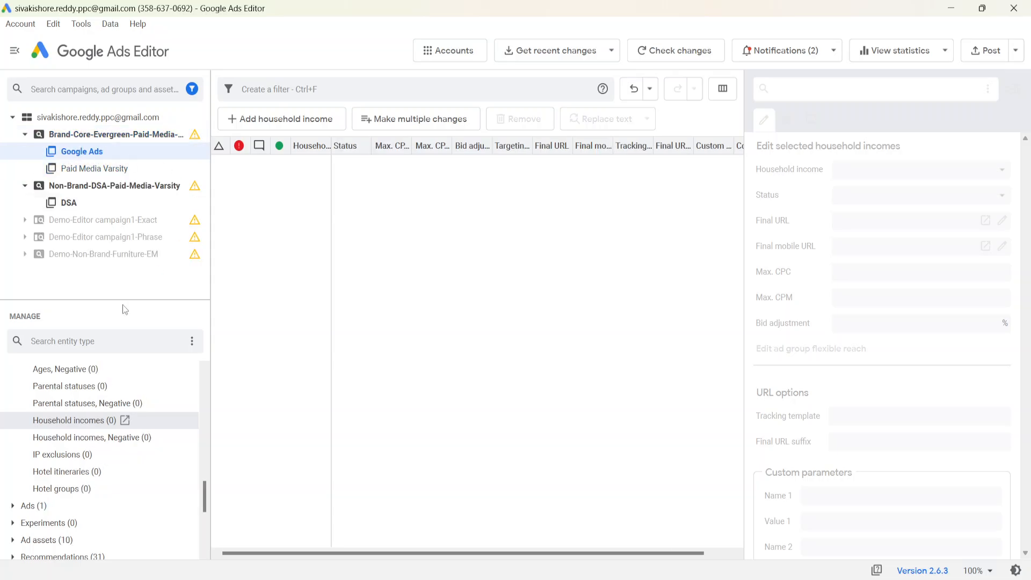
pyautogui.click(69, 387)
pyautogui.scroll(5, 56, 446)
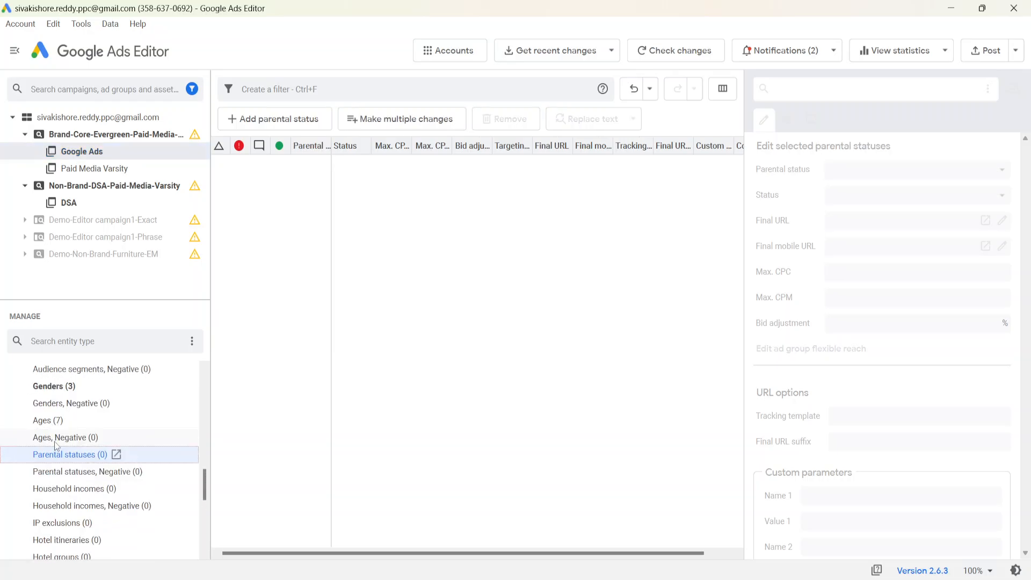
pyautogui.scroll(15, 56, 445)
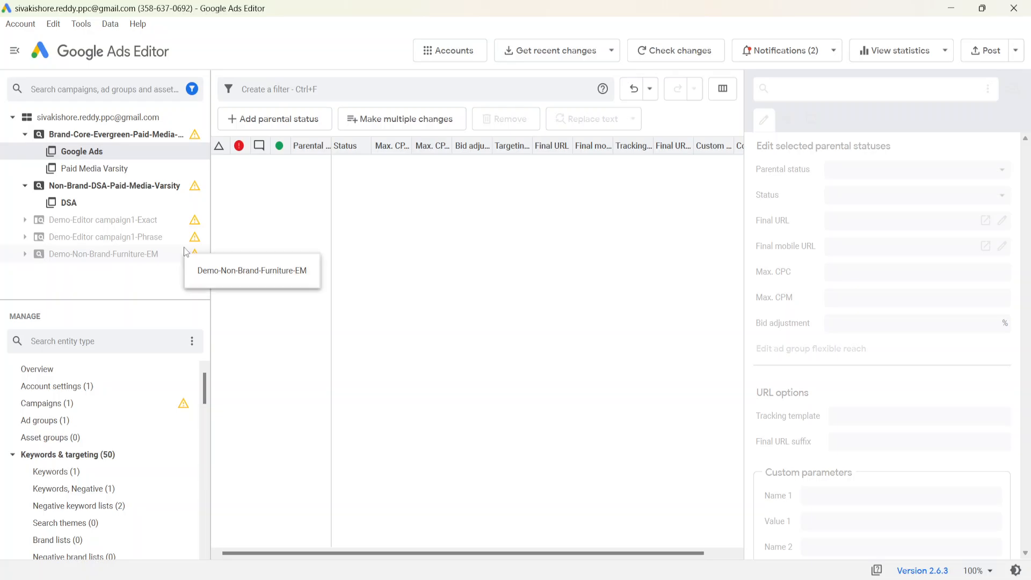
# Step: Post the pending audience segment, gender and age changes for all campaigns to Google Ads and dismiss the posting summary
pyautogui.click(984, 52)
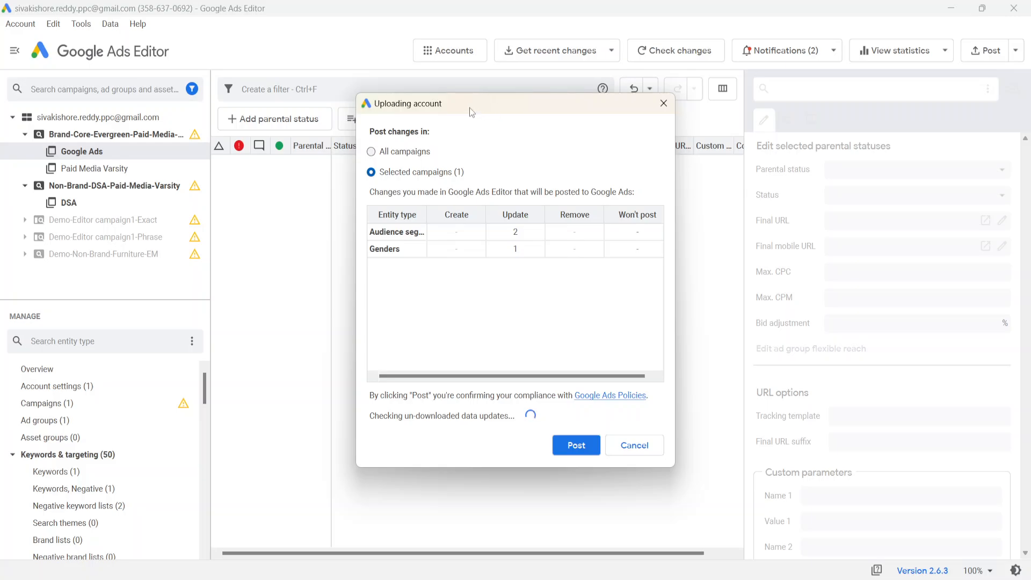
pyautogui.click(382, 153)
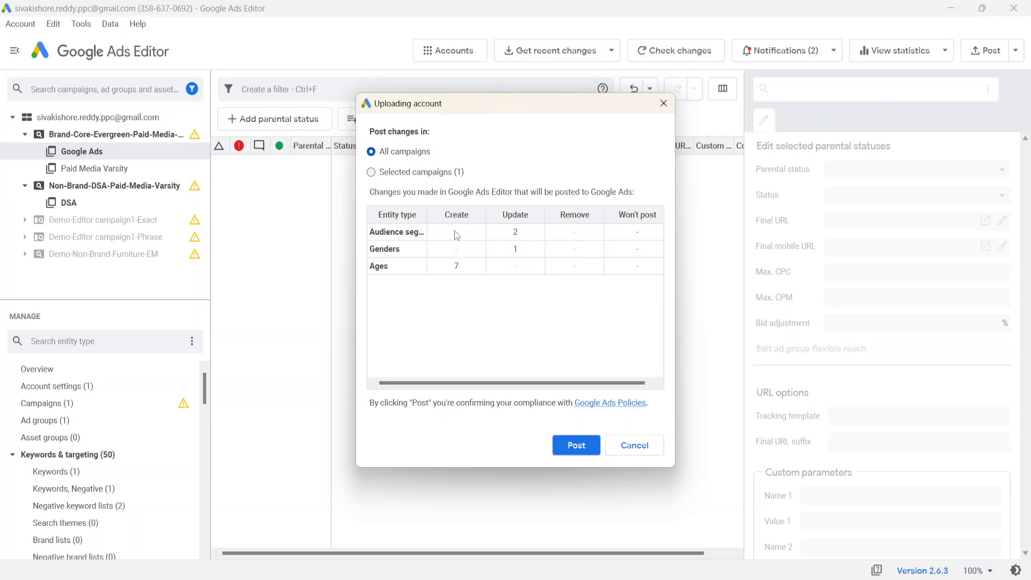
pyautogui.click(577, 446)
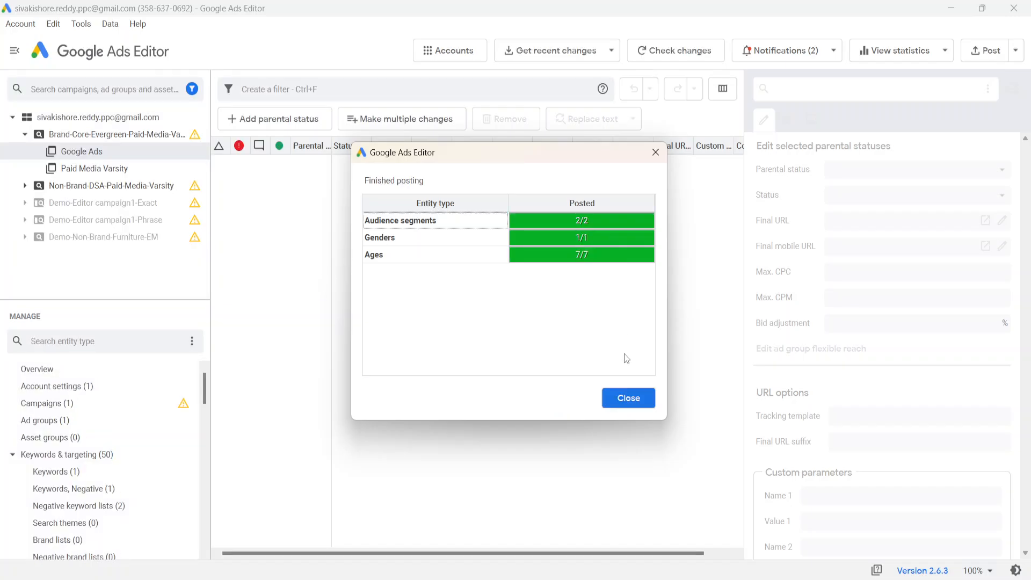
pyautogui.click(623, 398)
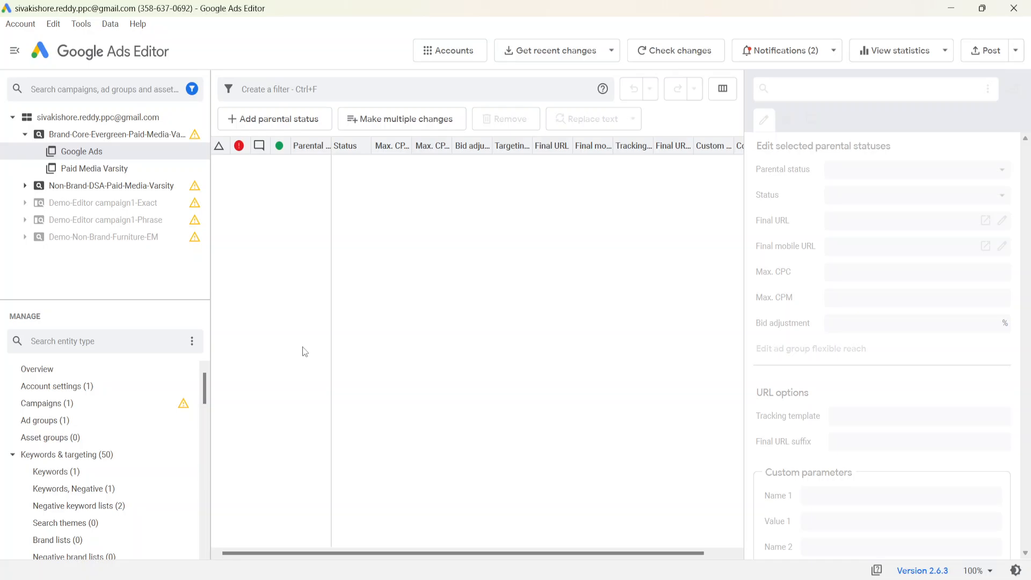